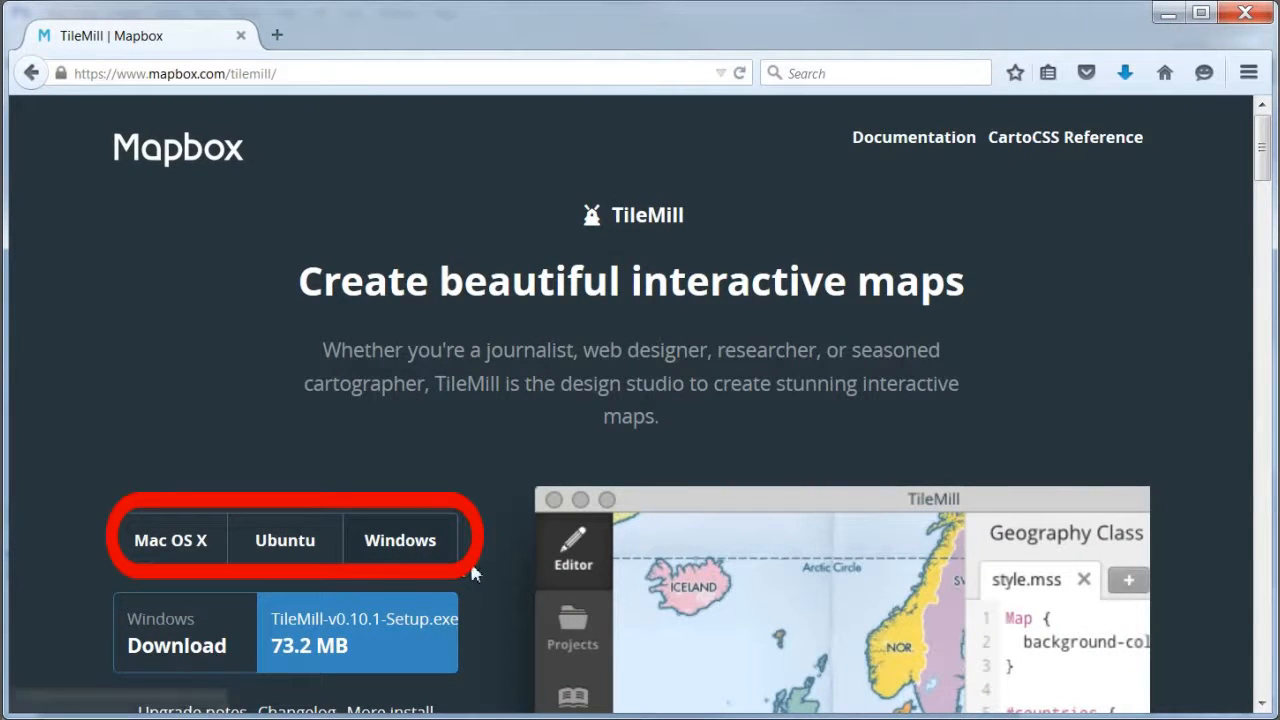
- Download the Windows installer TileMill-v0.10.1-Setup.exe from the TileMill page and save the file
{"action": "left_click", "coordinate": [391, 643]}
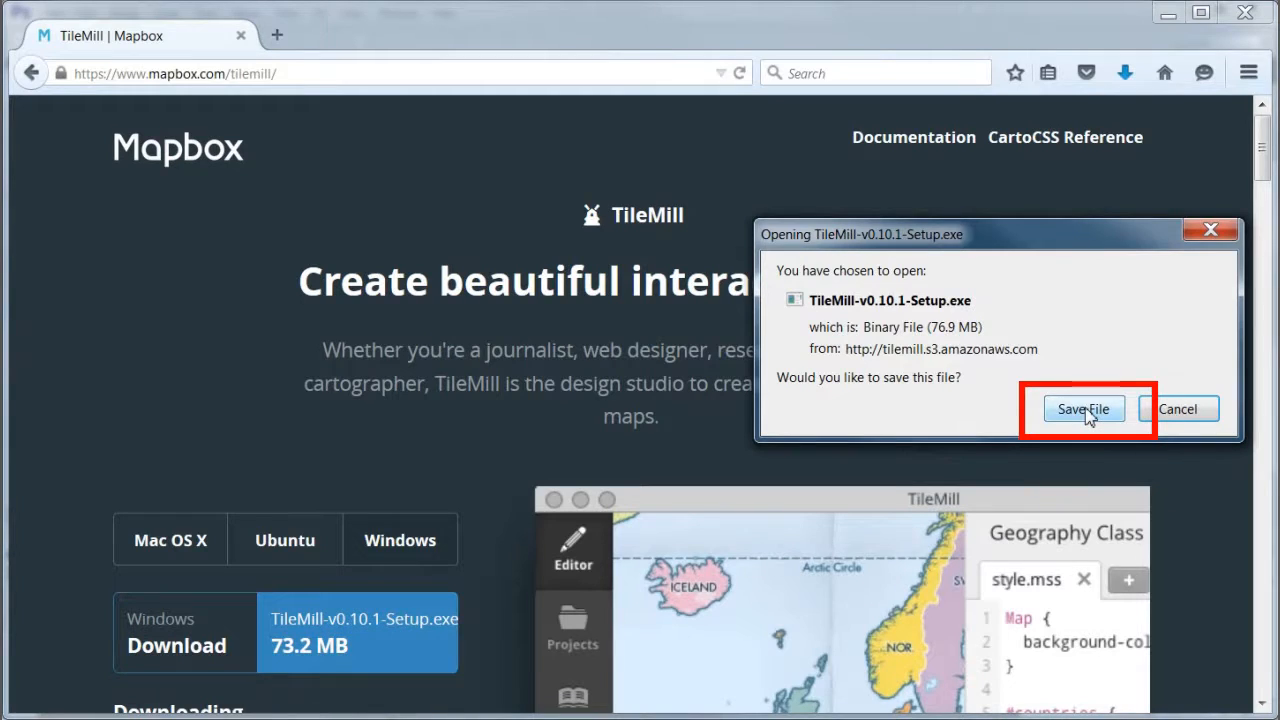
{"action": "left_click", "coordinate": [1086, 411]}
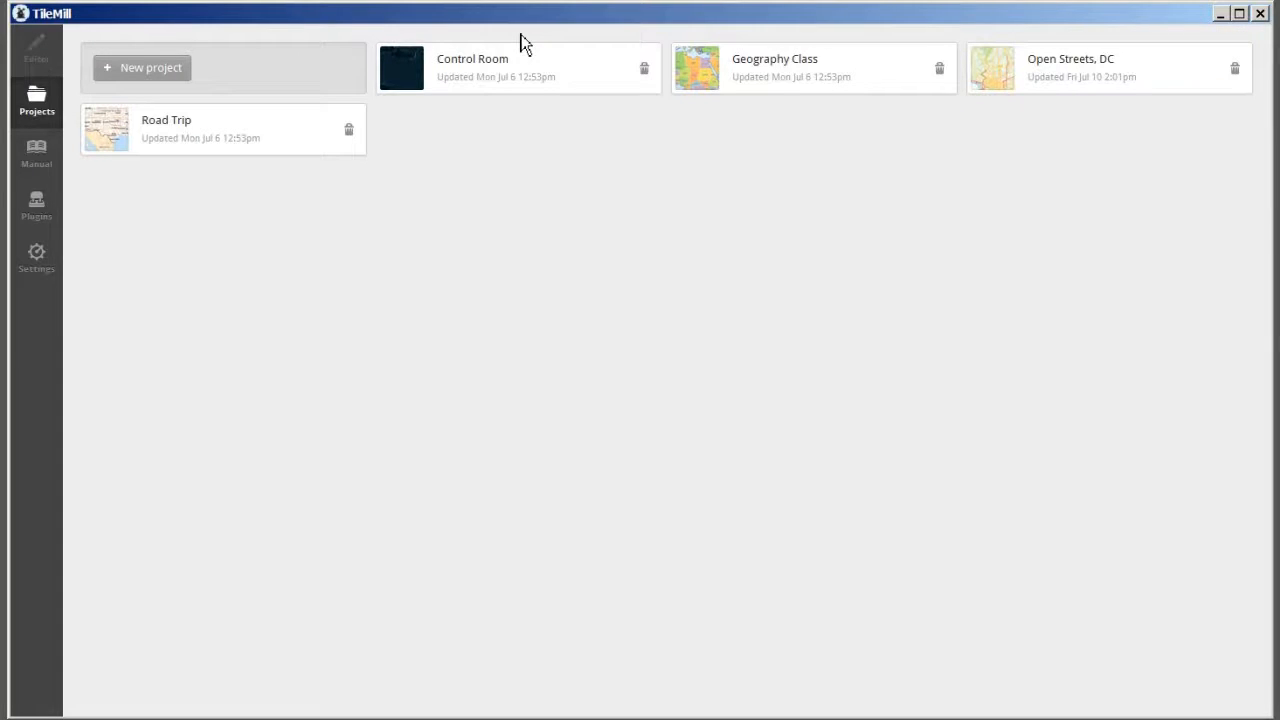
- In TileMill, create a new project with the filename chicago and open it for editing
{"action": "left_click", "coordinate": [134, 70]}
{"action": "left_click", "coordinate": [457, 206]}
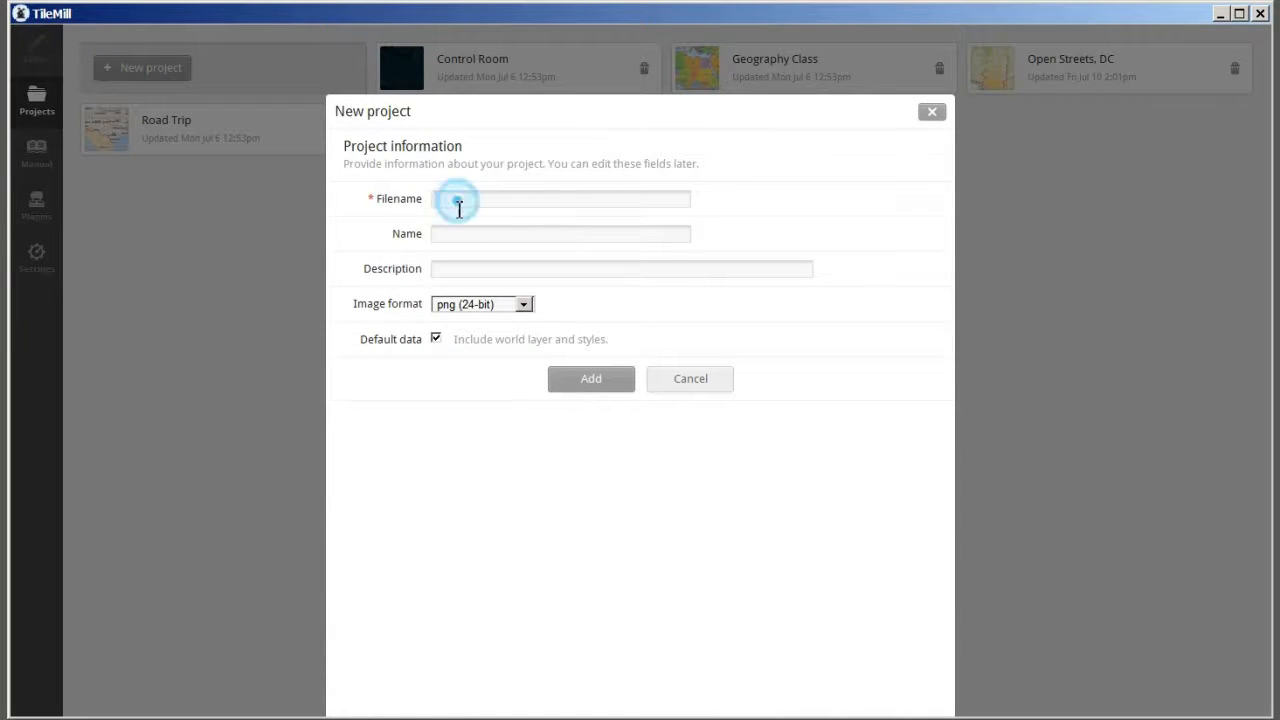
{"action": "type", "text": "chicago"}
{"action": "left_click", "coordinate": [585, 384]}
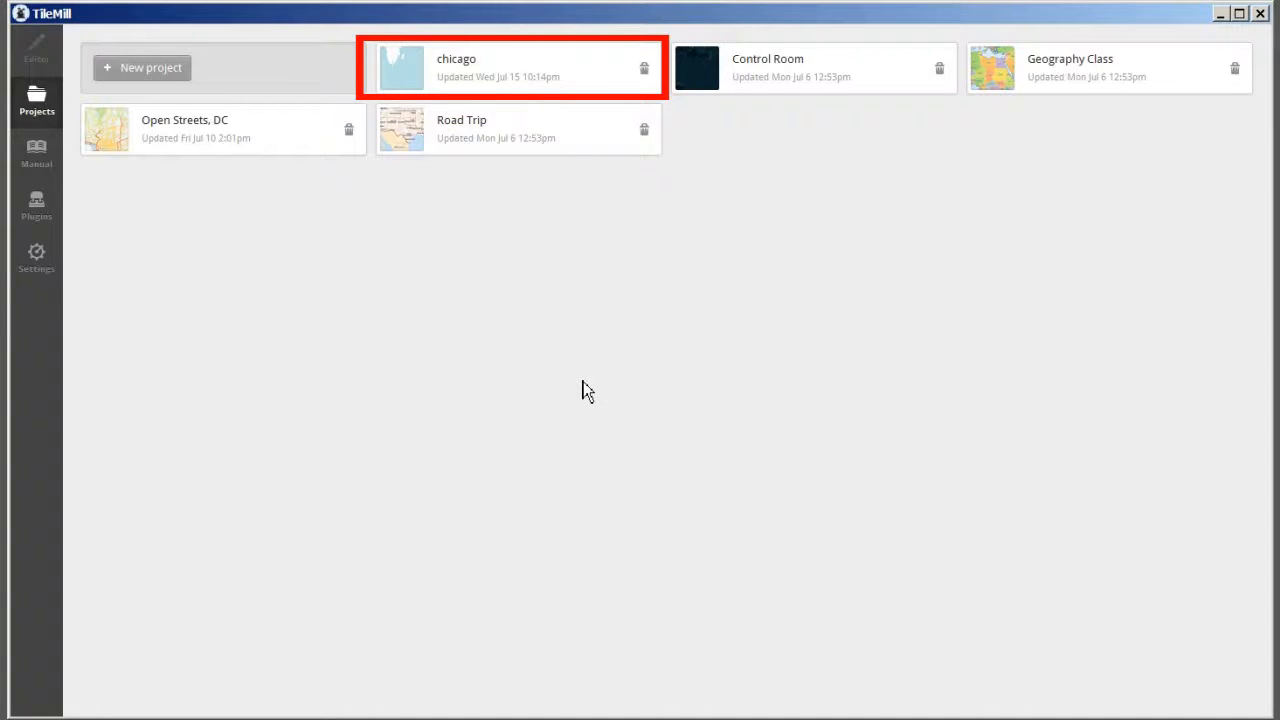
{"action": "left_click", "coordinate": [560, 71]}
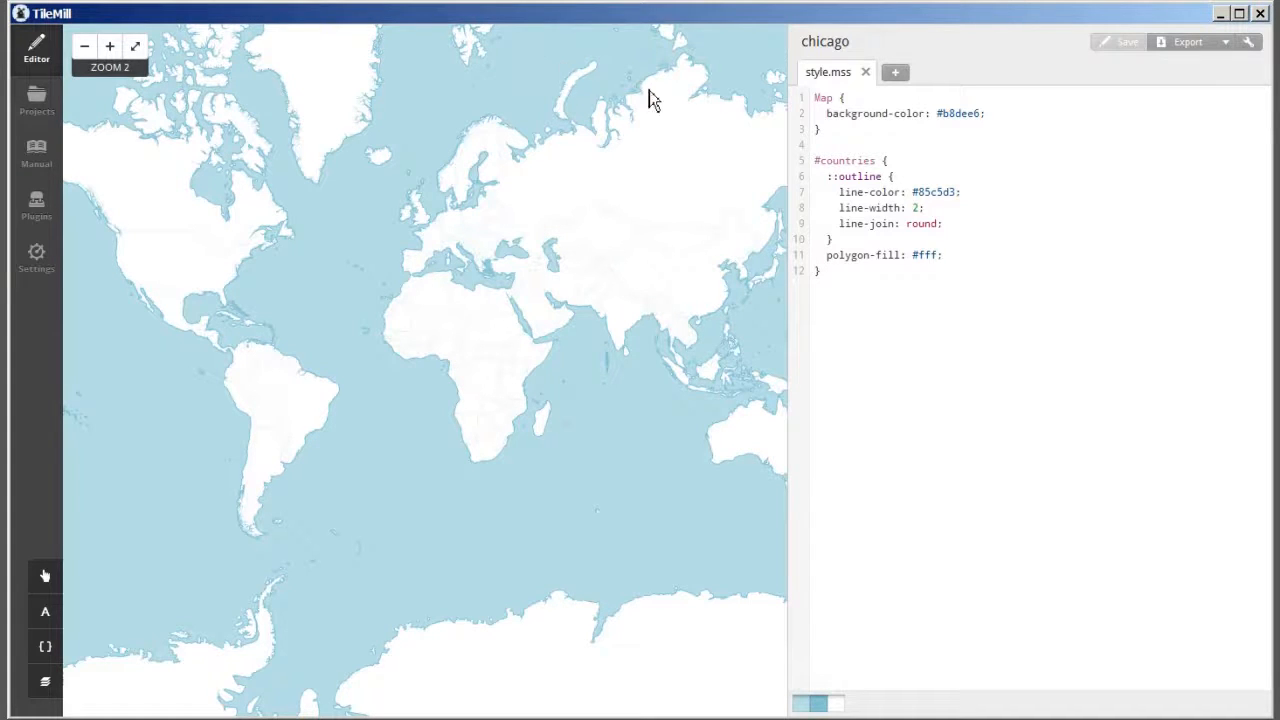
- Delete the entire #countries style block from style.mss and save the project
{"action": "left_click", "coordinate": [817, 161]}
{"action": "left_click_drag", "start_coordinate": [817, 161], "coordinate": [949, 277]}
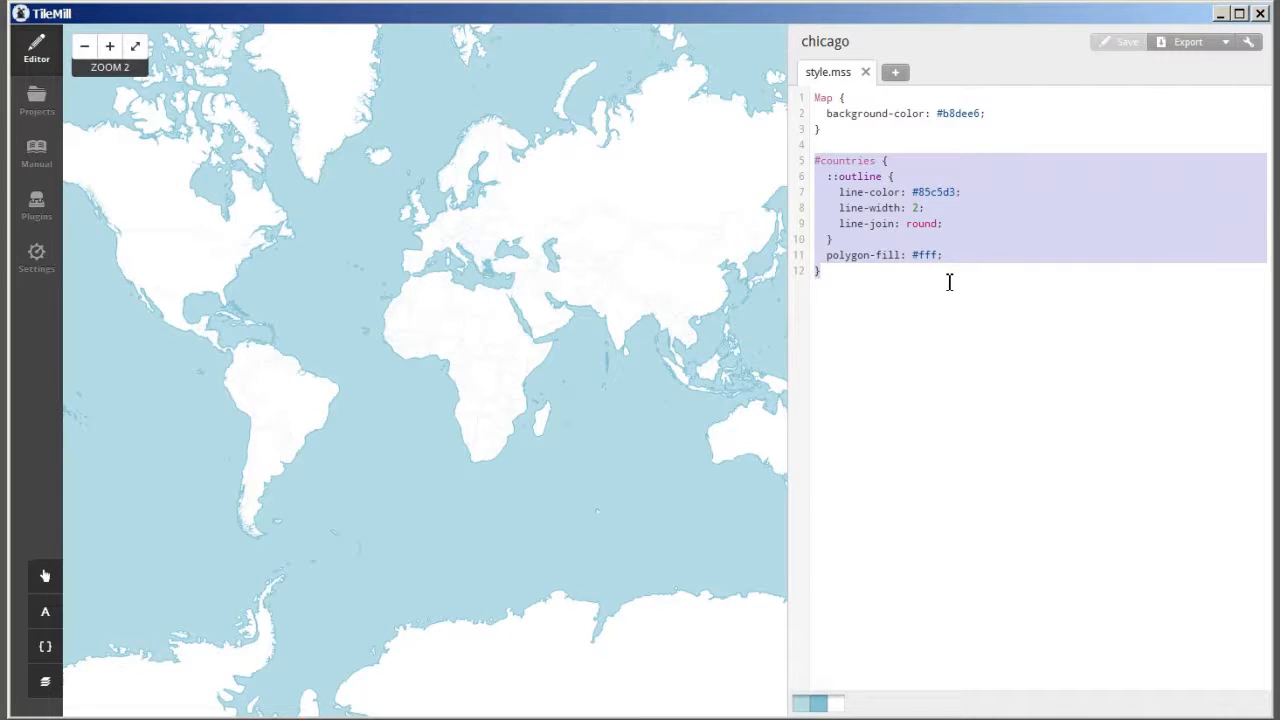
{"action": "key", "text": "Delete"}
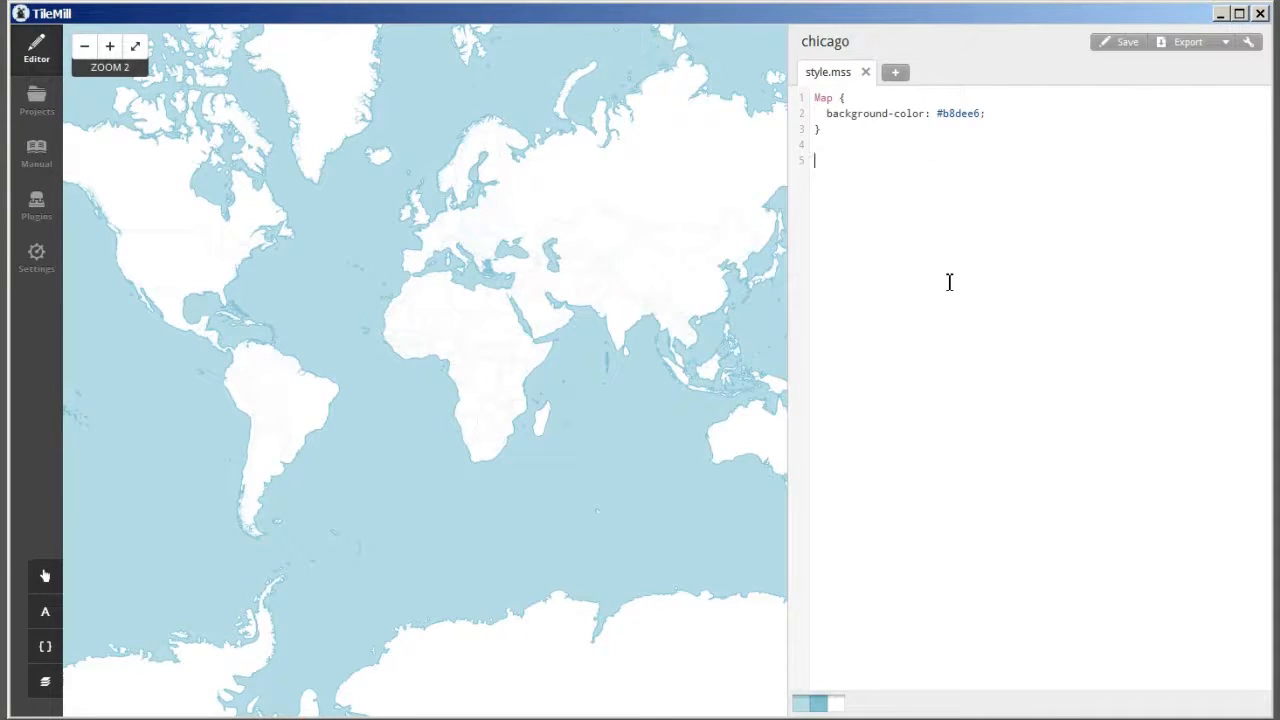
{"action": "left_click", "coordinate": [1134, 49]}
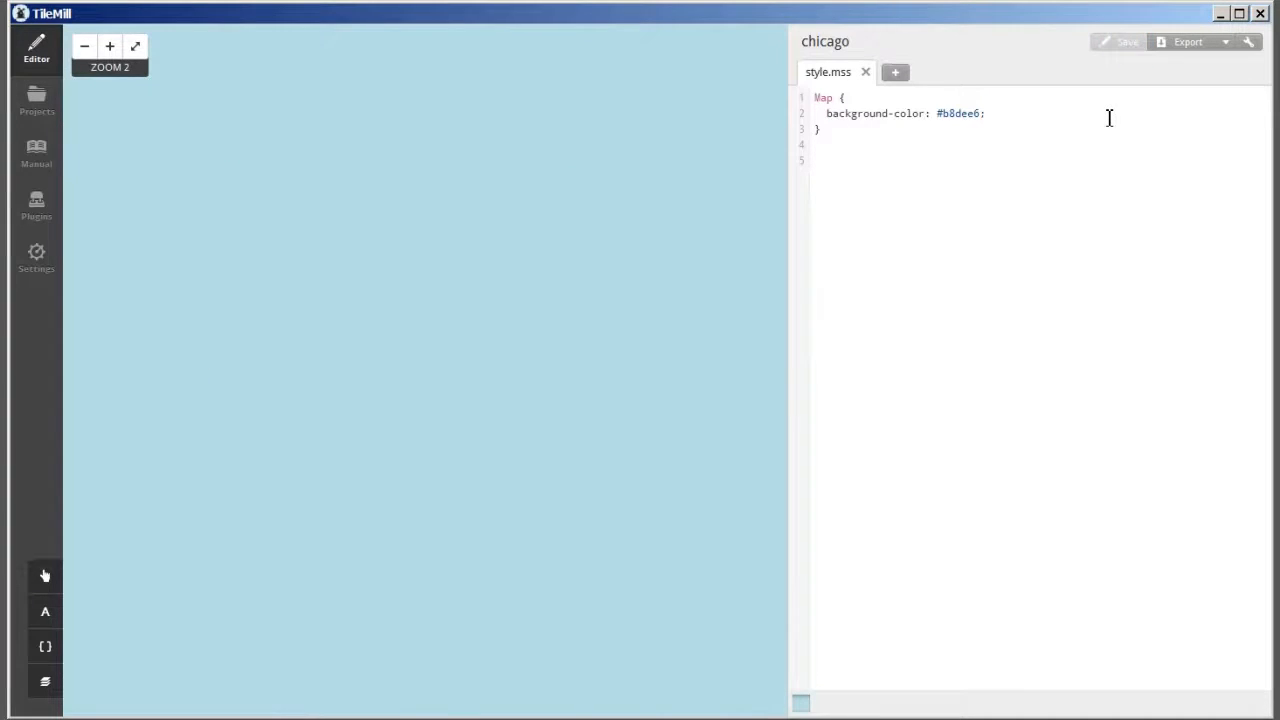
{"action": "double_click", "coordinate": [530, 22]}
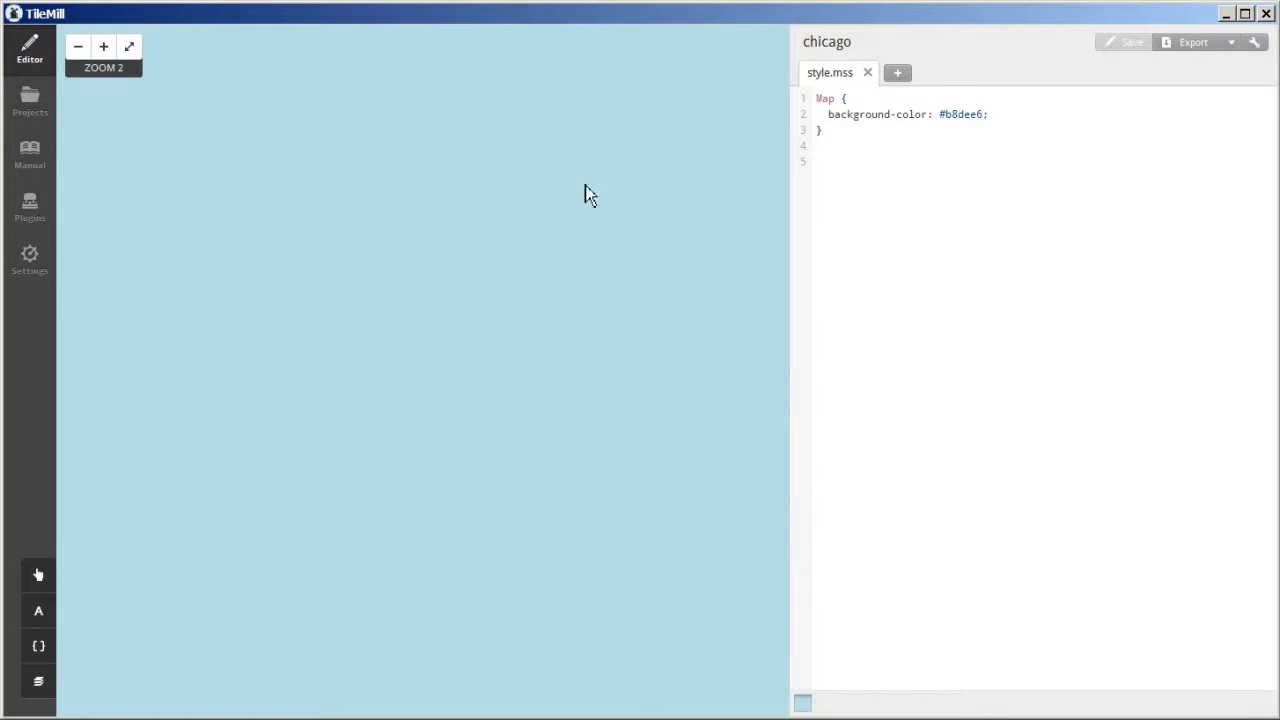
- Pick a stronger, darker blue for the map's background color with the color picker and save it
{"action": "left_click", "coordinate": [803, 704]}
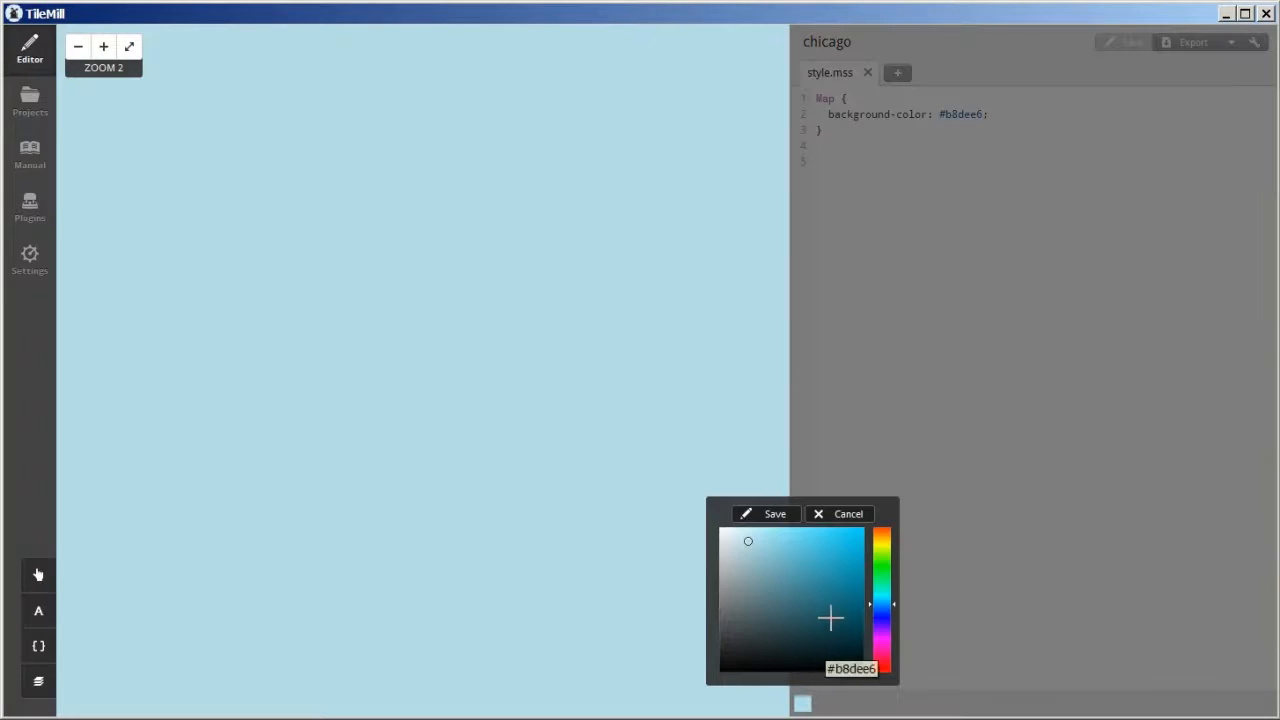
{"action": "left_click", "coordinate": [829, 562]}
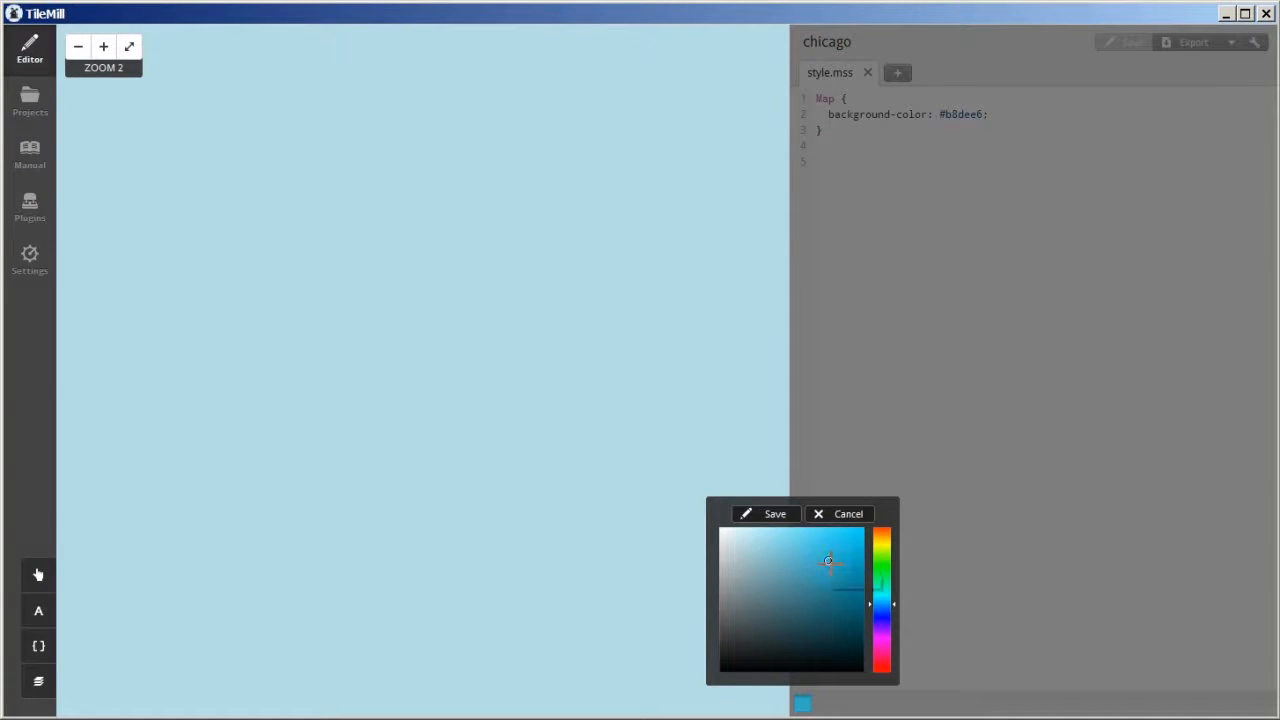
{"action": "left_click", "coordinate": [782, 518]}
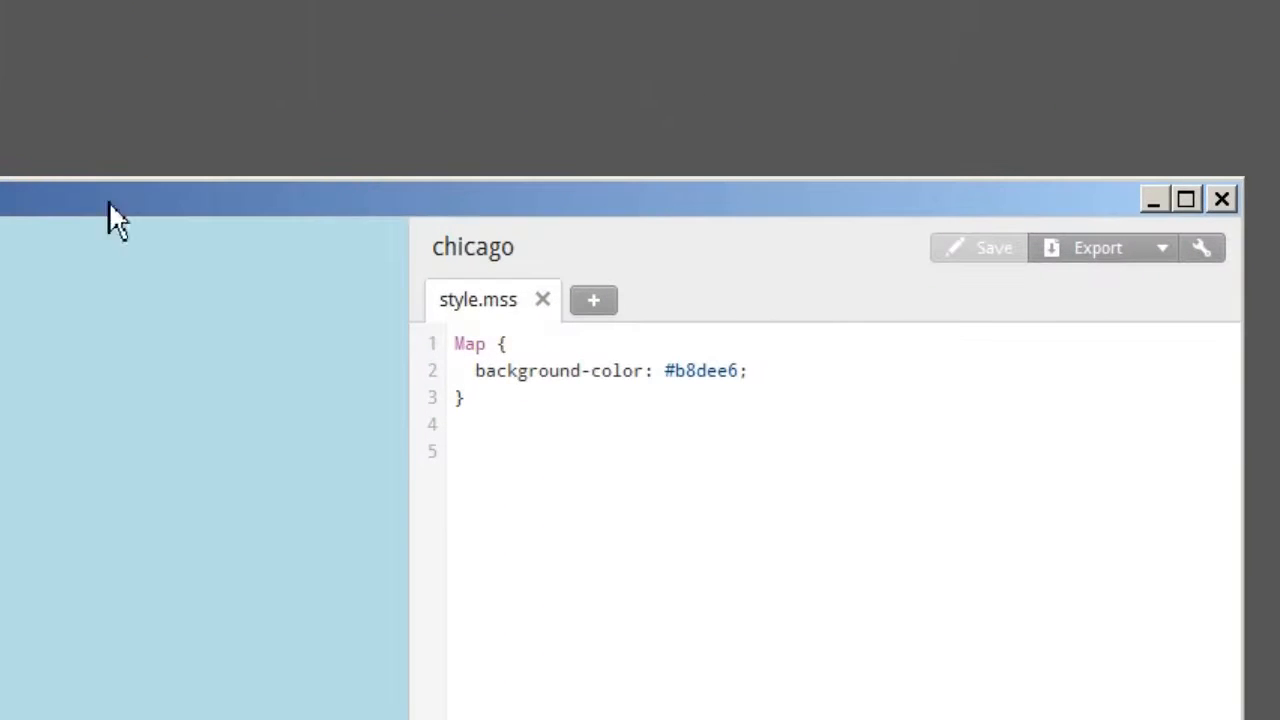
- Replace the Map background-color value in style.mss with blue and save the project
{"action": "left_click", "coordinate": [670, 370]}
{"action": "left_click_drag", "start_coordinate": [672, 370], "coordinate": [733, 356]}
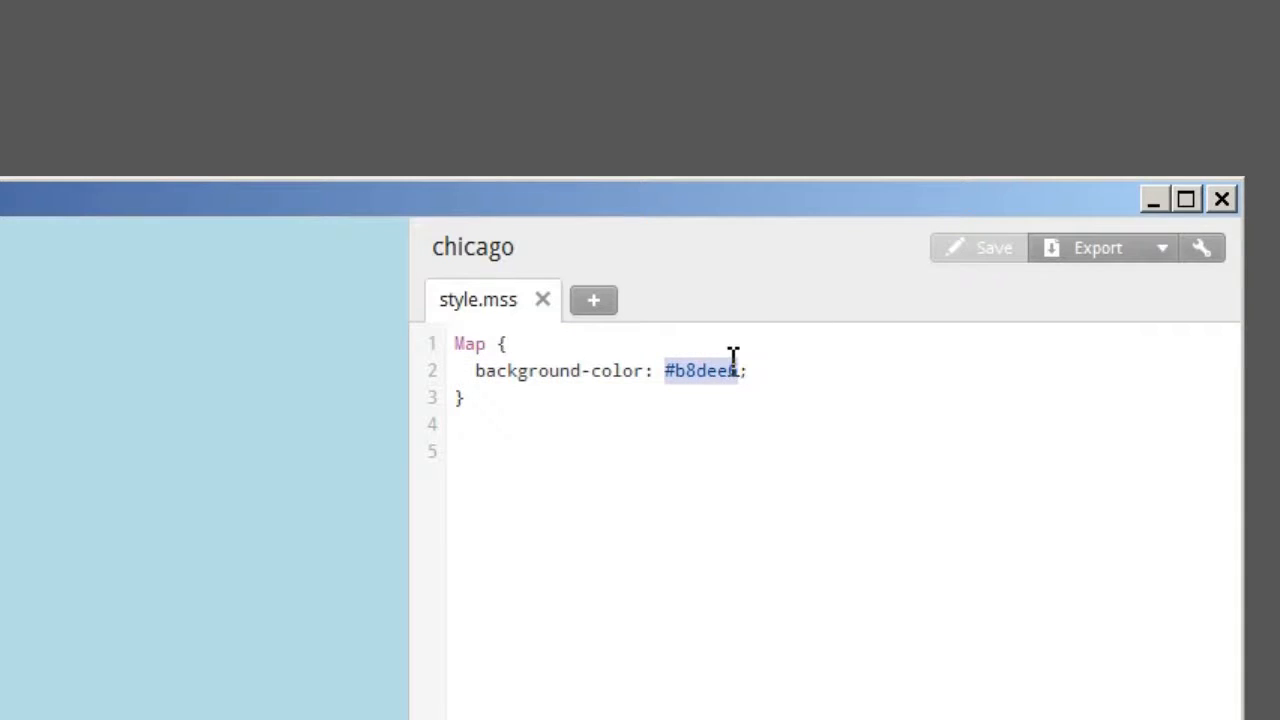
{"action": "type", "text": "blue"}
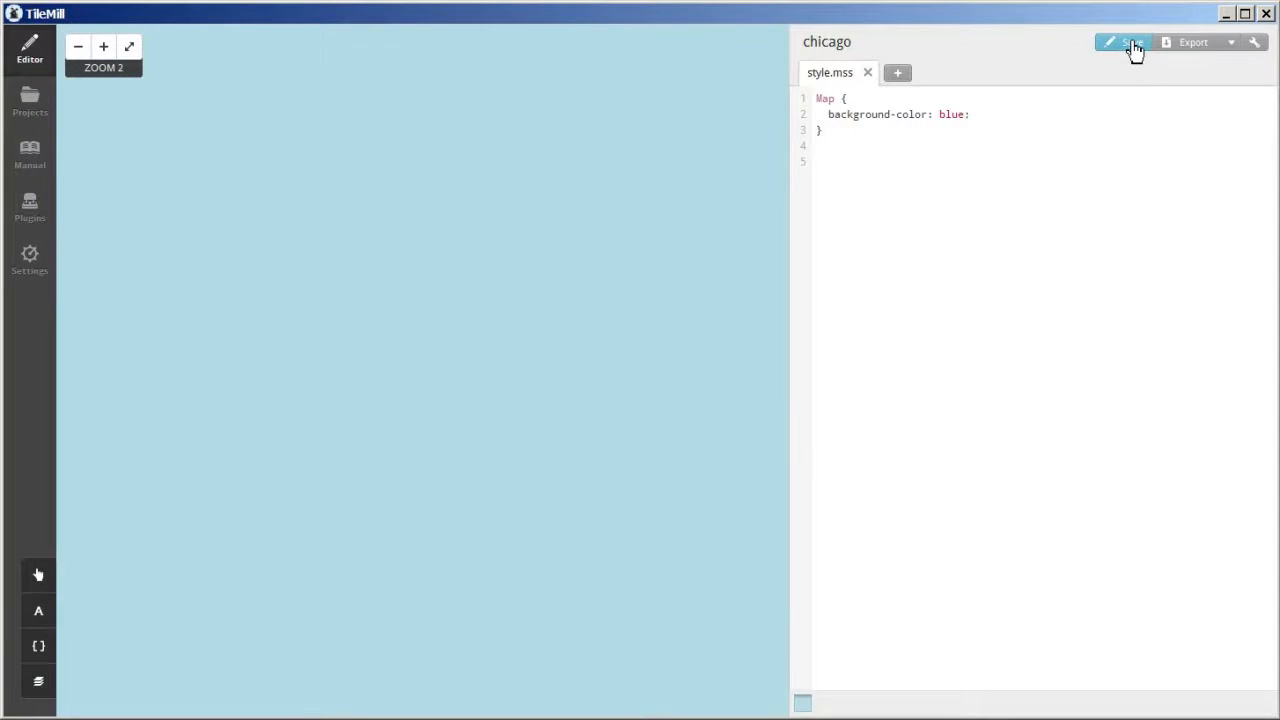
{"action": "left_click", "coordinate": [1133, 45]}
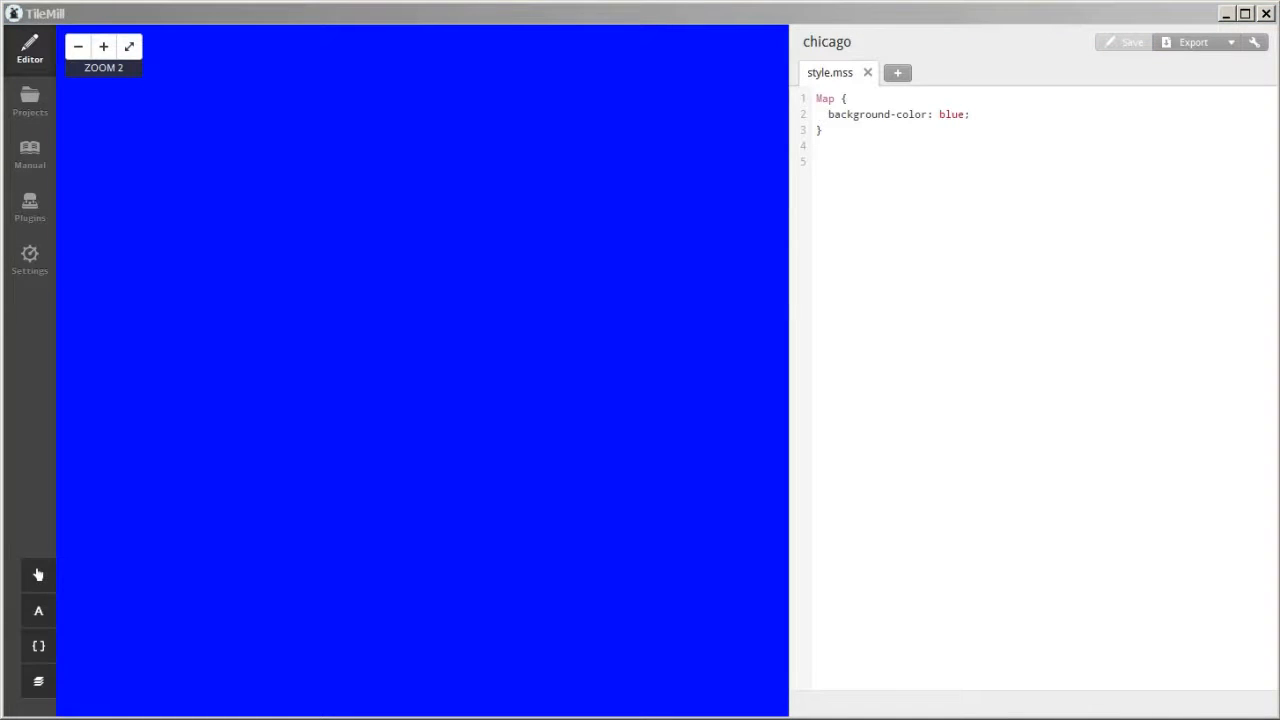
- Set the Map background-color in style.mss to the hex value #8f6c0D and save the project
{"action": "double_click", "coordinate": [945, 115]}
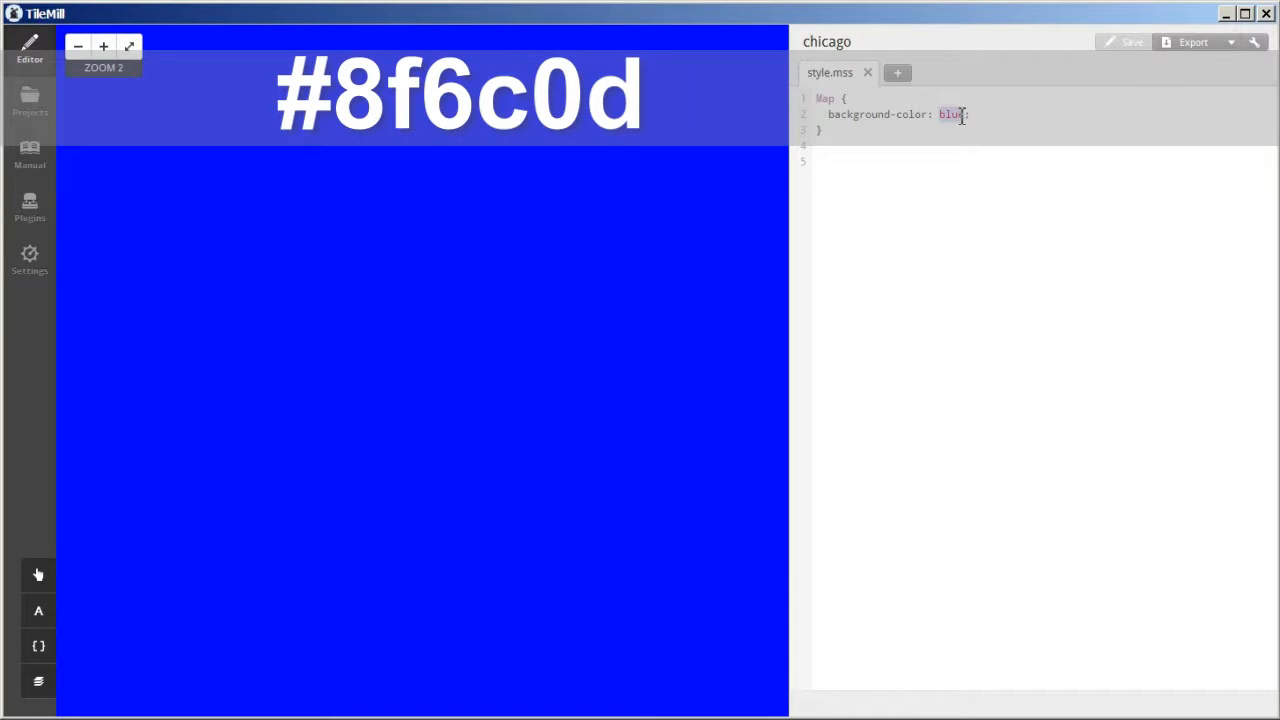
{"action": "type", "text": "#8f6c0d"}
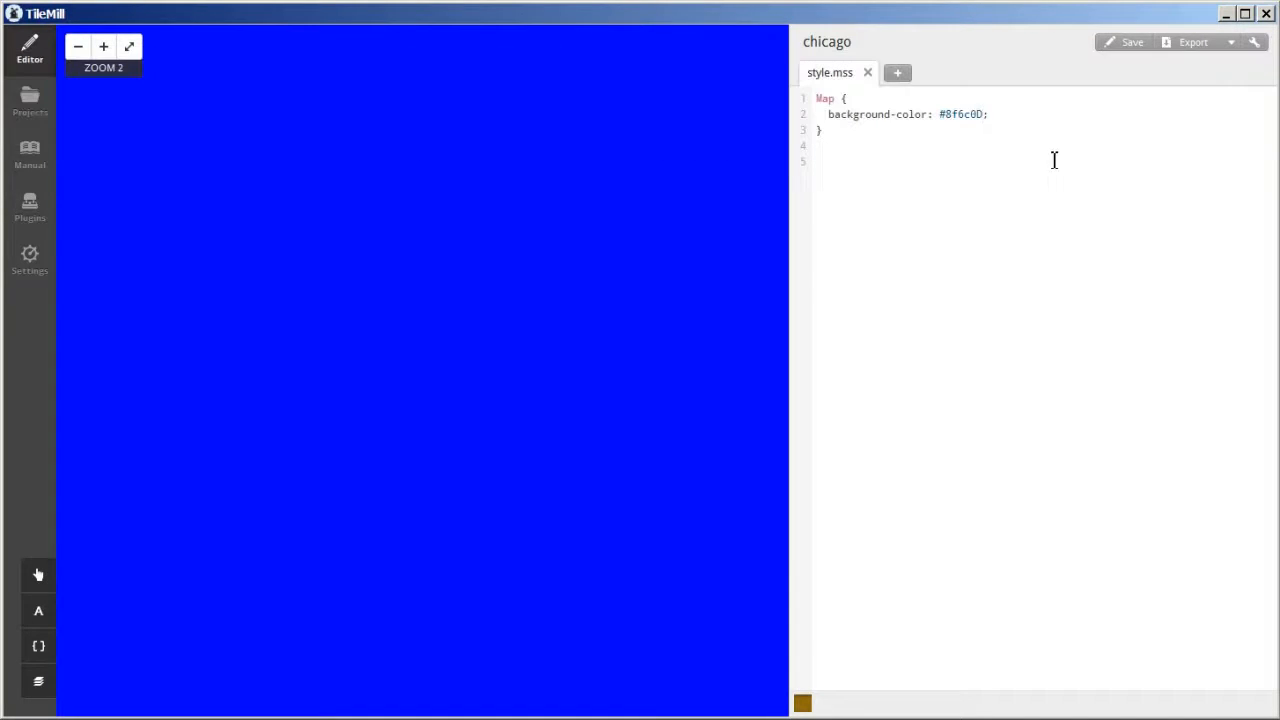
{"action": "left_click", "coordinate": [1133, 43]}
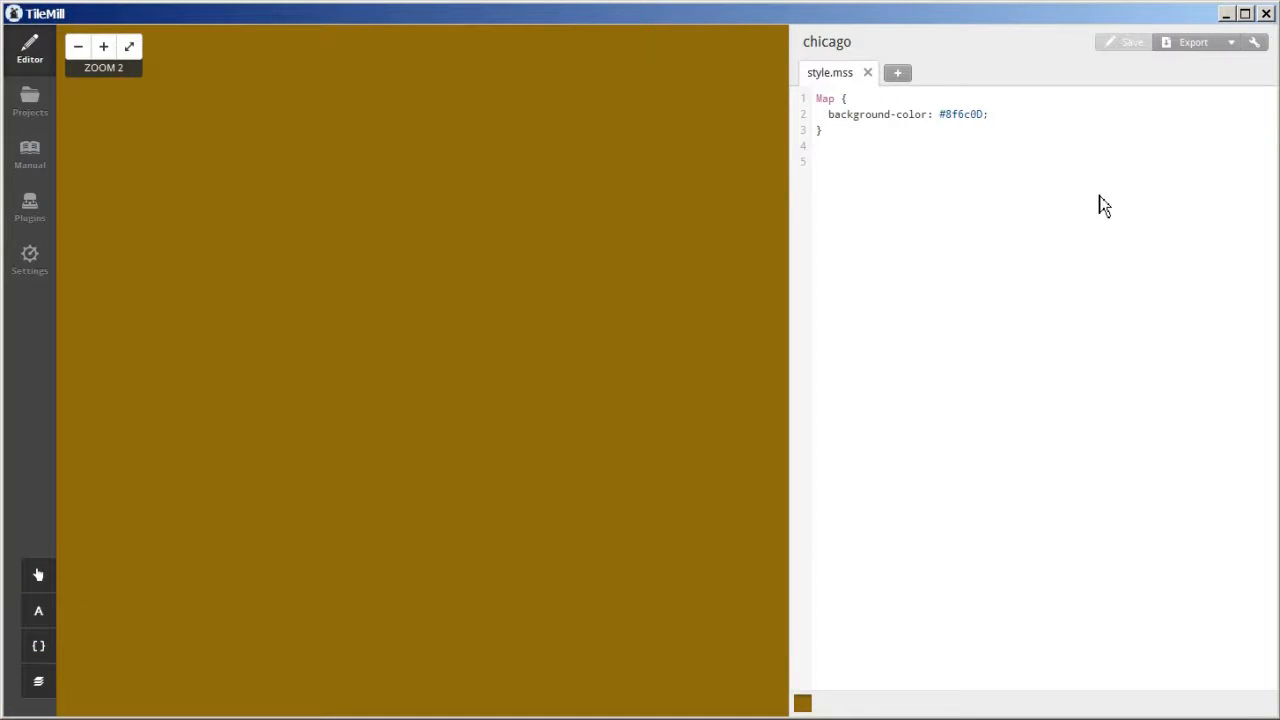
- Delete the countries layer from the project's layers
{"action": "left_click", "coordinate": [40, 686]}
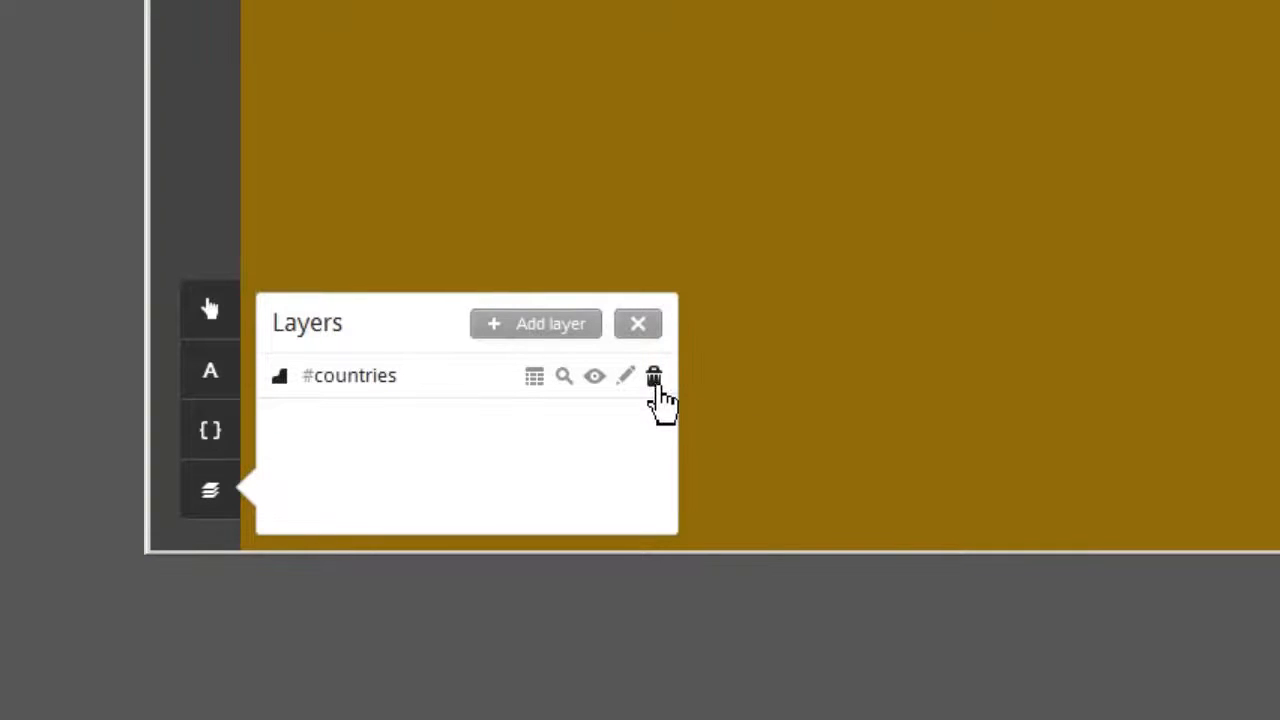
{"action": "left_click", "coordinate": [653, 378]}
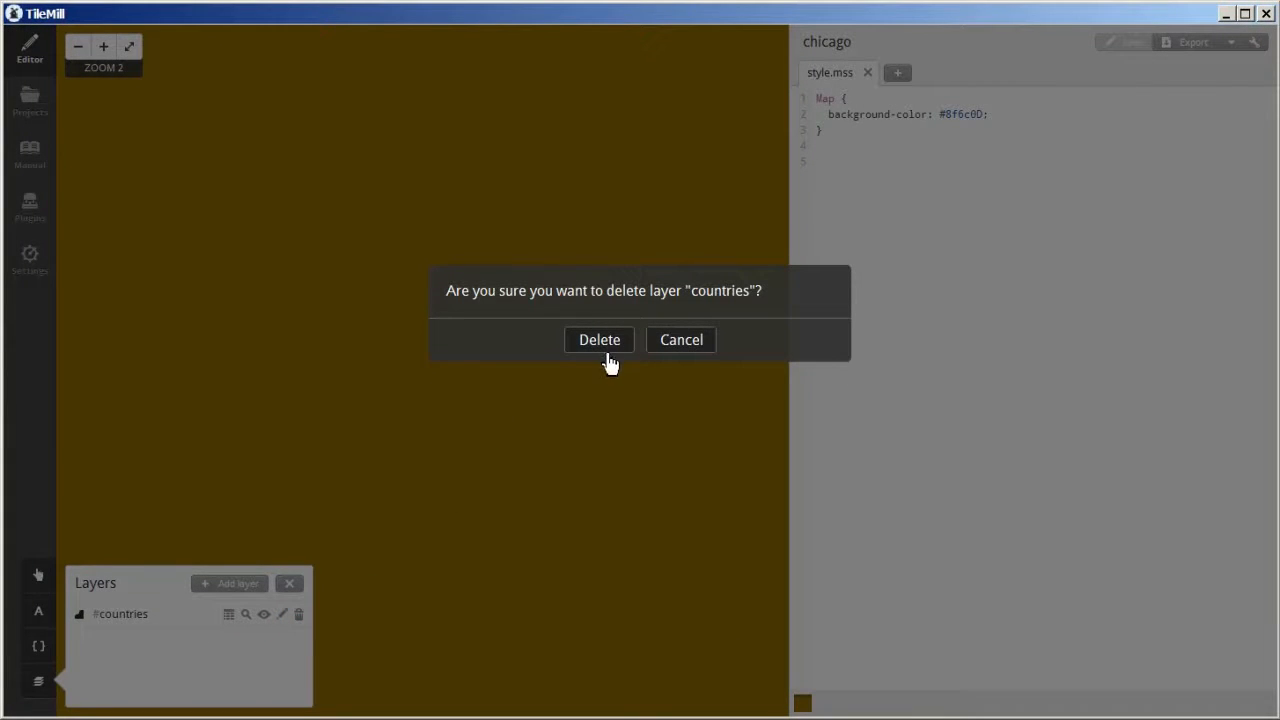
{"action": "left_click", "coordinate": [609, 346]}
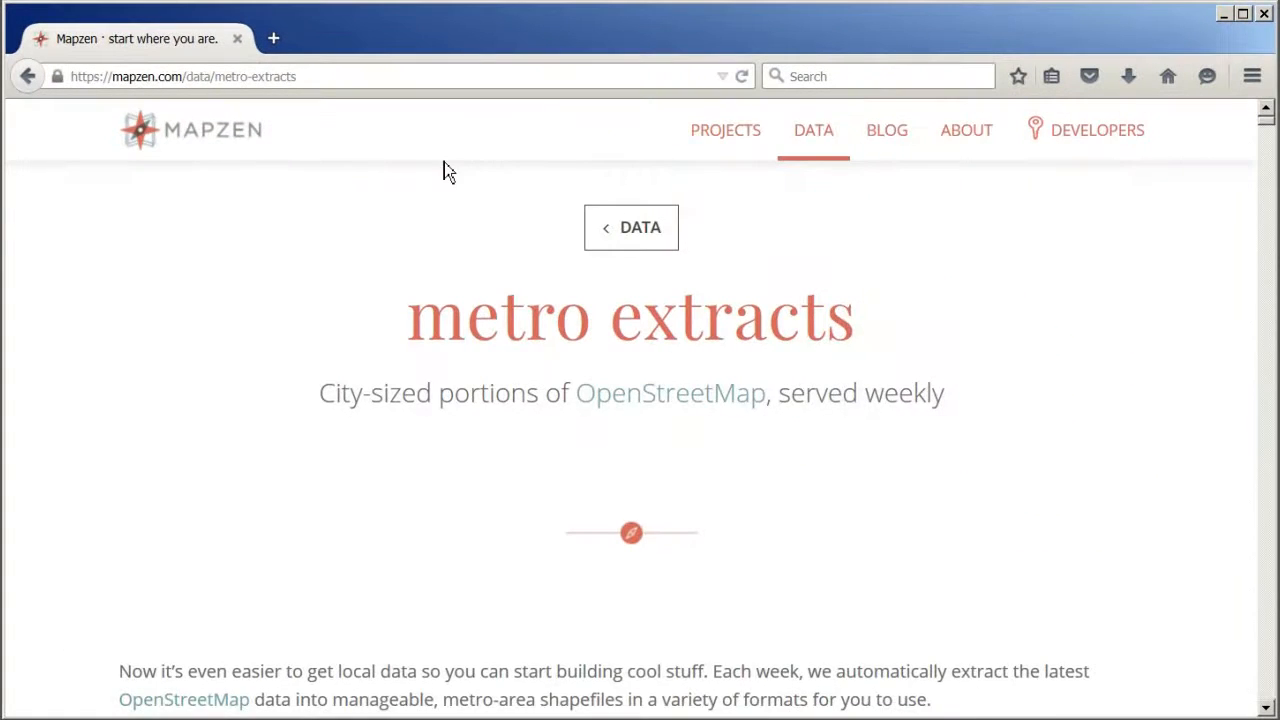
- In the browser, filter the Mapzen metro extracts for Chicago and save the OSM2PGSQL SHP archive for Chicago, Illinois
{"action": "scroll", "coordinate": [1105, 566], "scroll_direction": "down", "scroll_amount": 3}
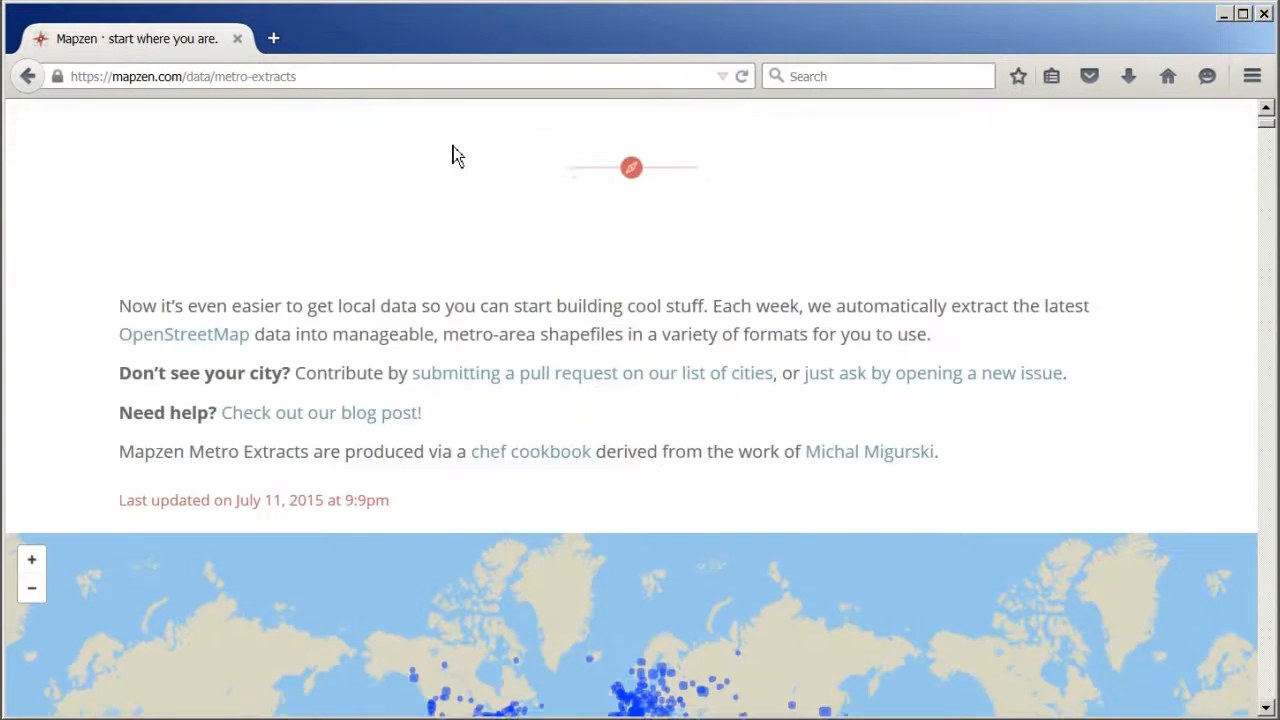
{"action": "scroll", "coordinate": [452, 160], "scroll_direction": "down", "scroll_amount": 7}
{"action": "left_click", "coordinate": [274, 320]}
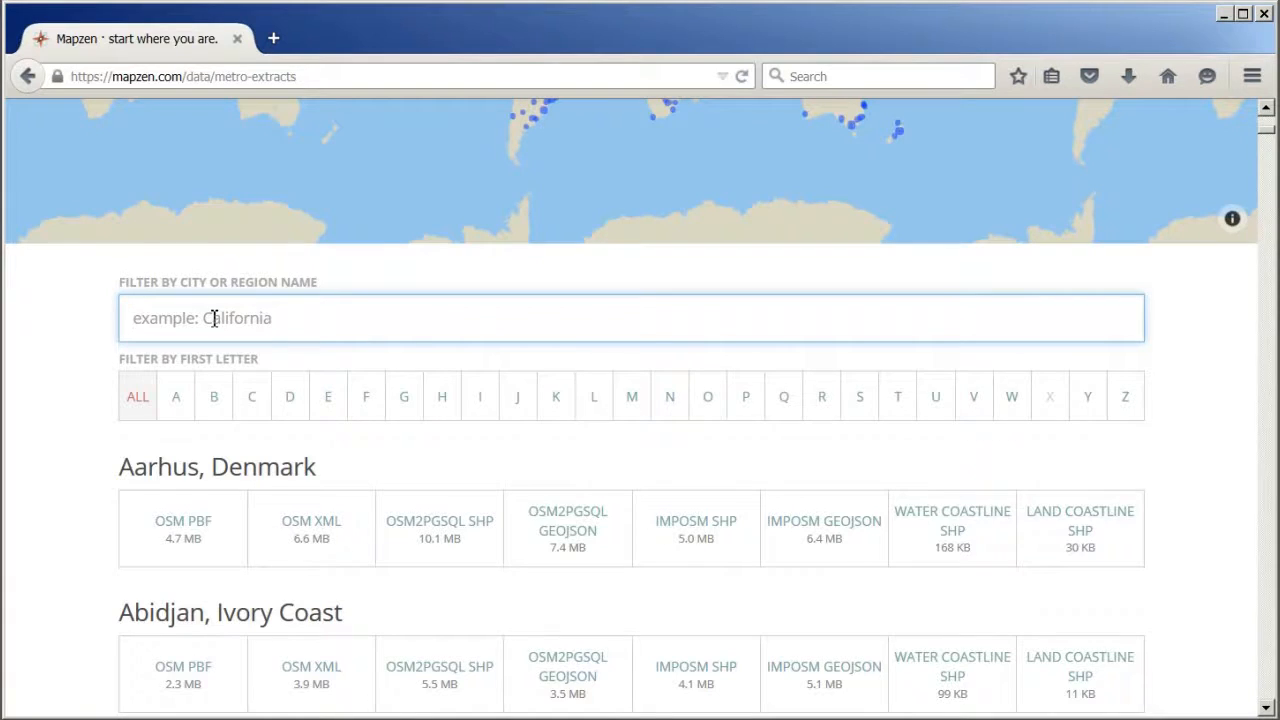
{"action": "type", "text": "Chicago"}
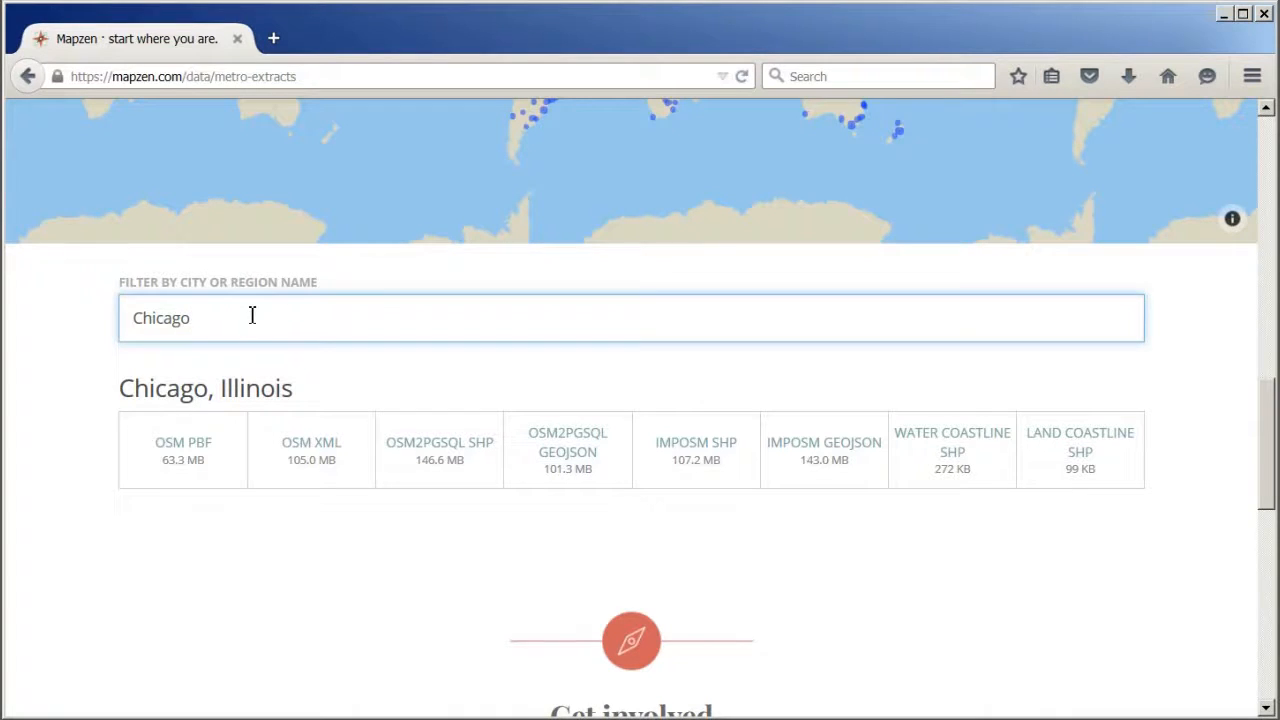
{"action": "left_click", "coordinate": [450, 466]}
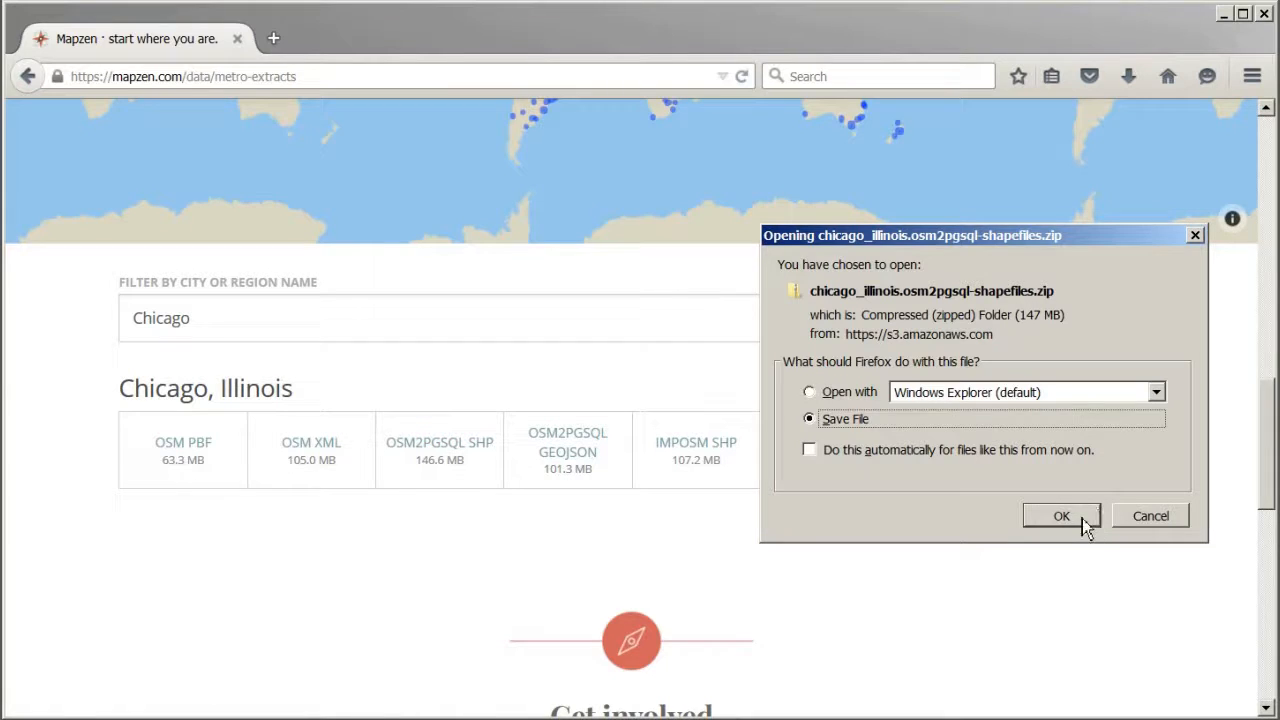
{"action": "left_click", "coordinate": [1062, 516]}
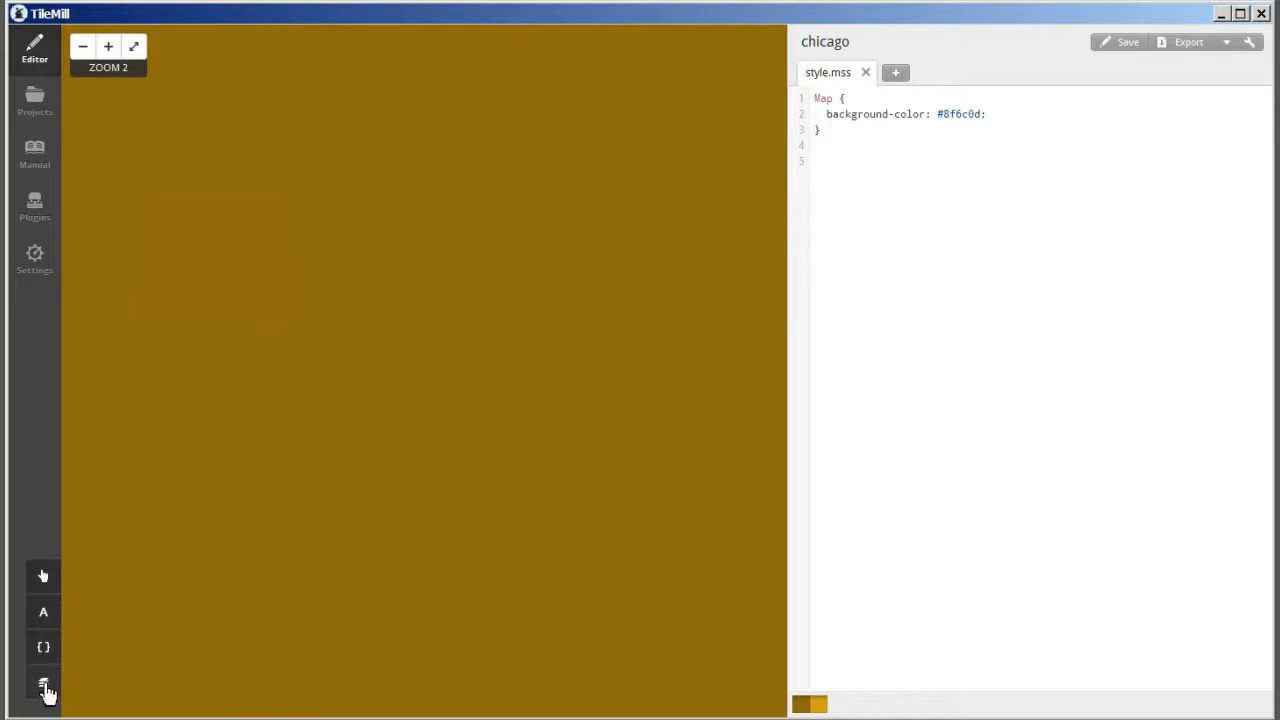
- In TileMill, add a layer with ID polygons using chicago_illinois_osm_polygon.shp from f:\mapfiles\chicago_illinois.osm2pgsql-shapefiles as its datasource
{"action": "left_click", "coordinate": [44, 684]}
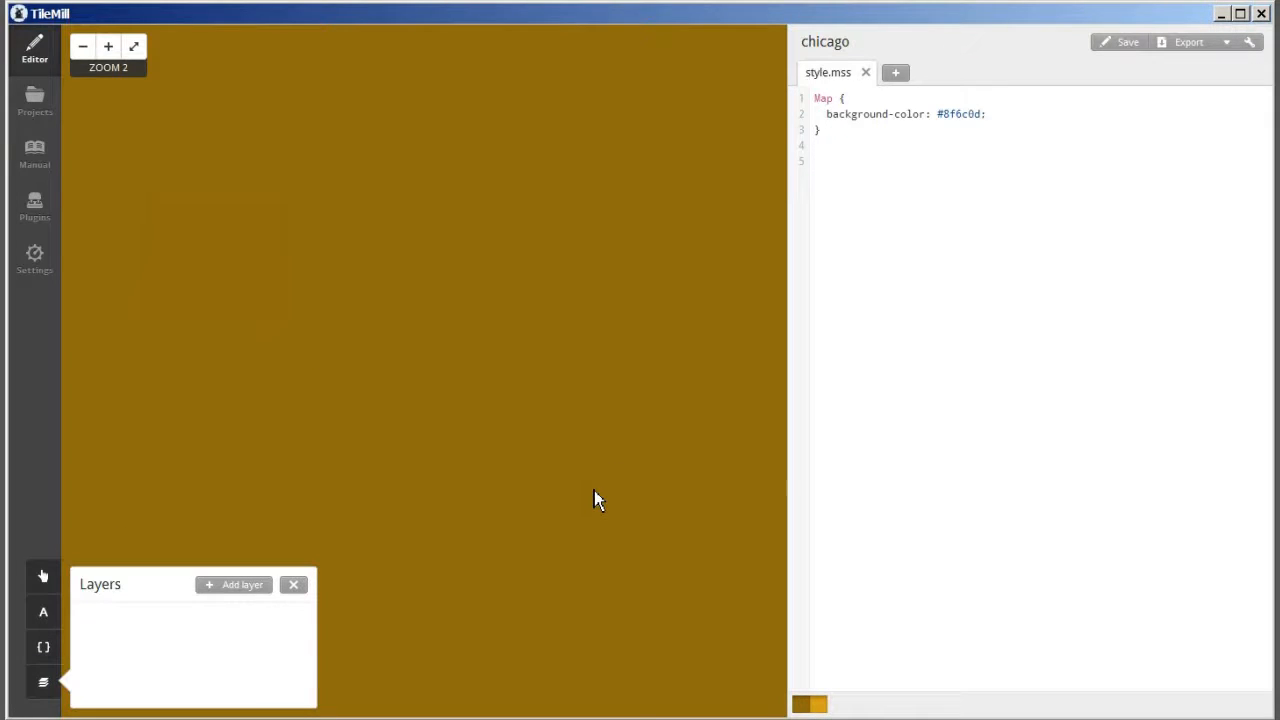
{"action": "left_click", "coordinate": [226, 588]}
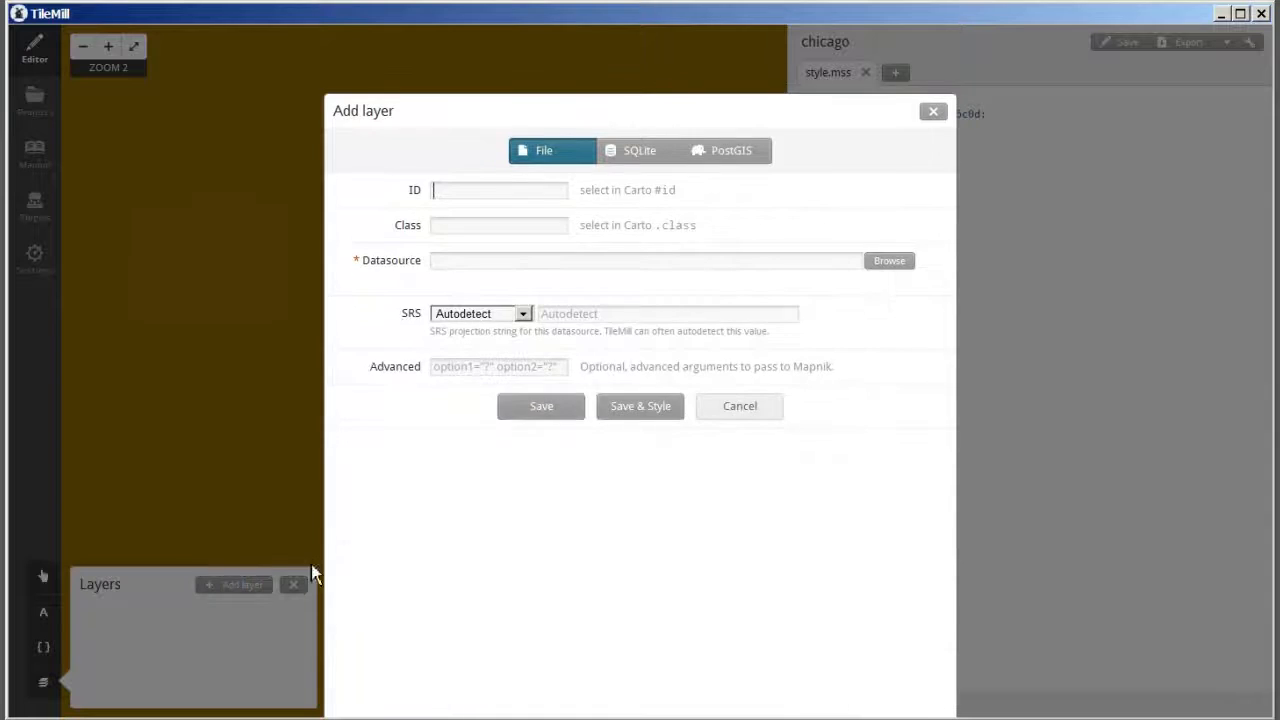
{"action": "left_click", "coordinate": [449, 192]}
{"action": "type", "text": "polygons"}
{"action": "left_click", "coordinate": [889, 262]}
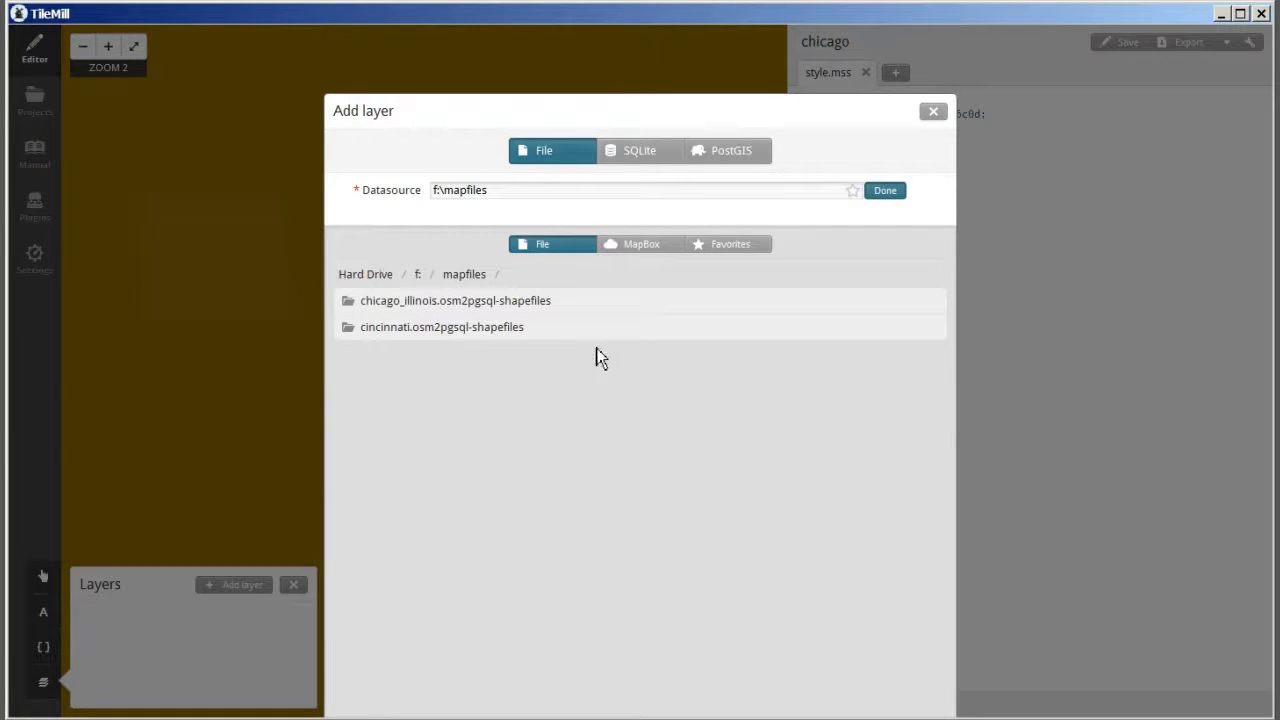
{"action": "left_click", "coordinate": [412, 311]}
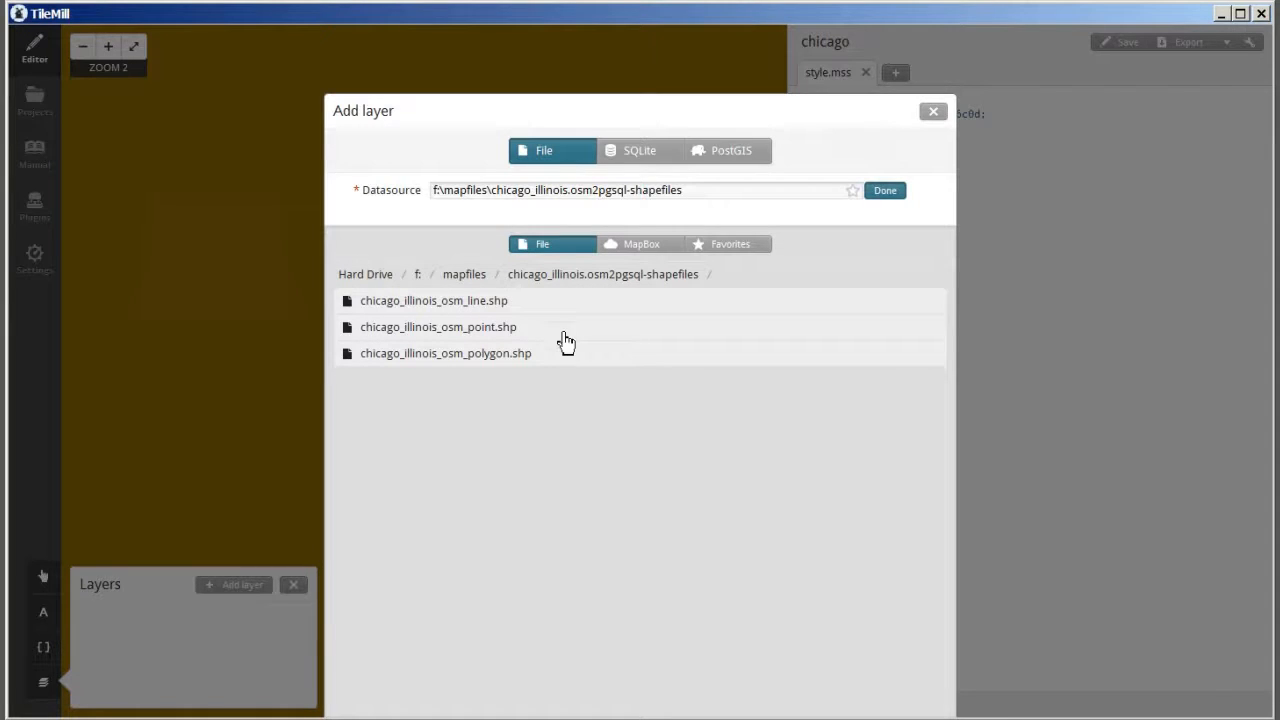
{"action": "left_click", "coordinate": [507, 369]}
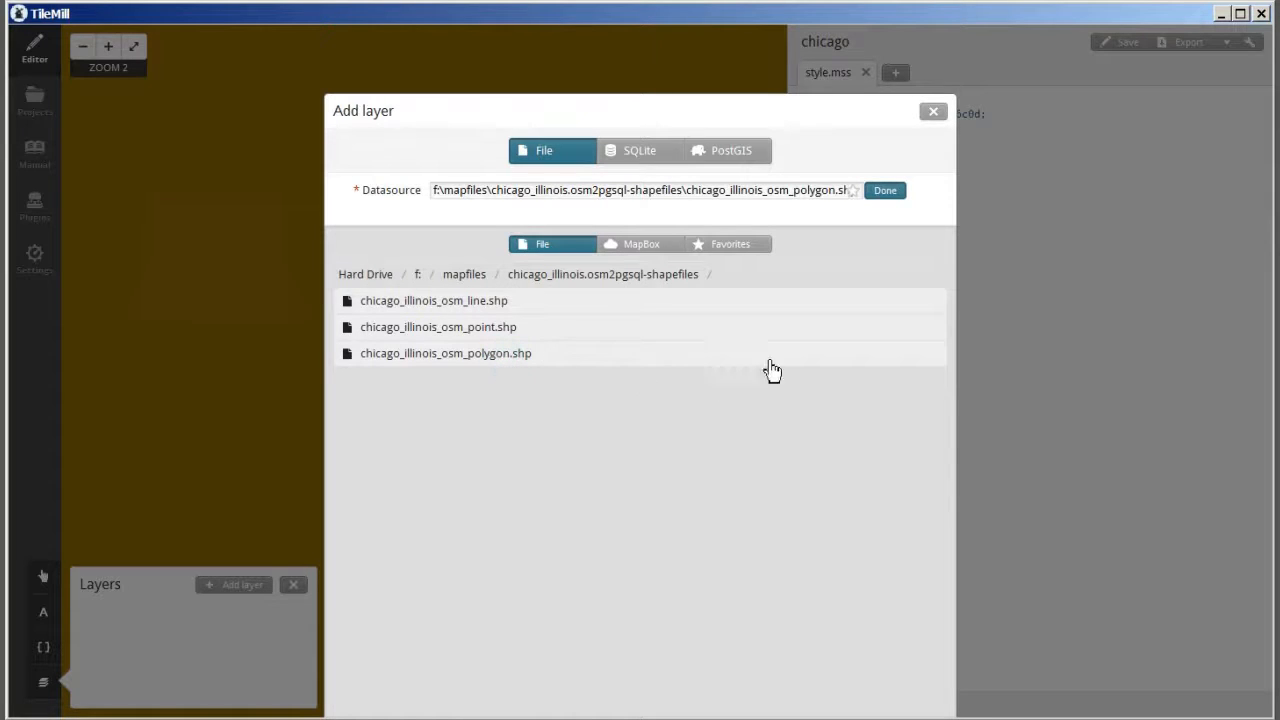
{"action": "left_click", "coordinate": [886, 192]}
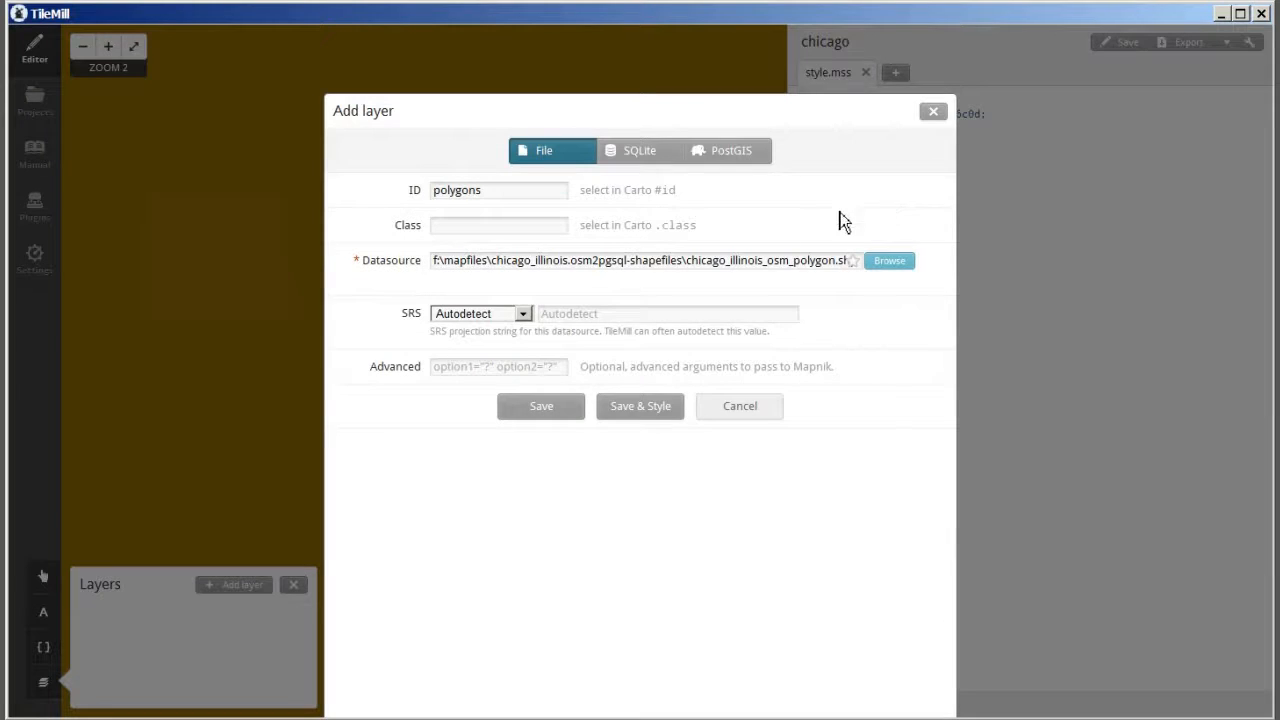
{"action": "left_click", "coordinate": [540, 407]}
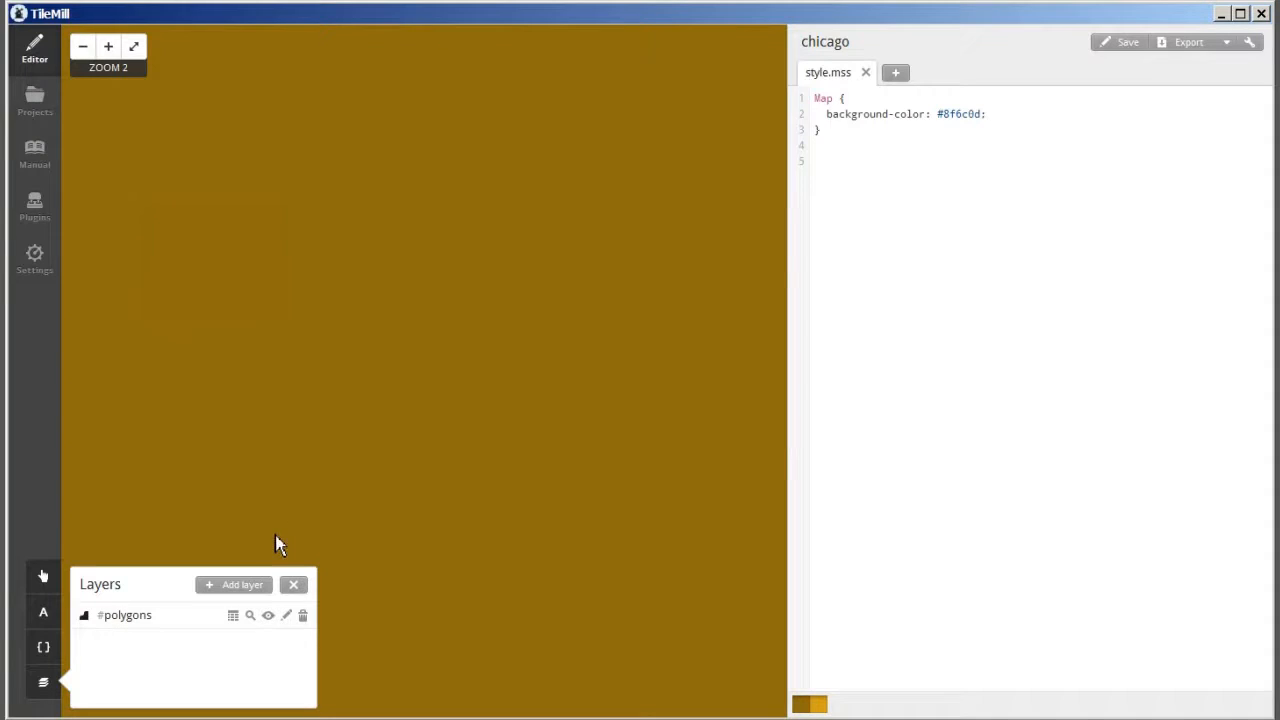
- Add a layer with ID lines using chicago_illinois_osm_line.shp from f:\mapfiles\chicago_illinois.osm2pgsql-shapefiles as its datasource
{"action": "left_click", "coordinate": [249, 589]}
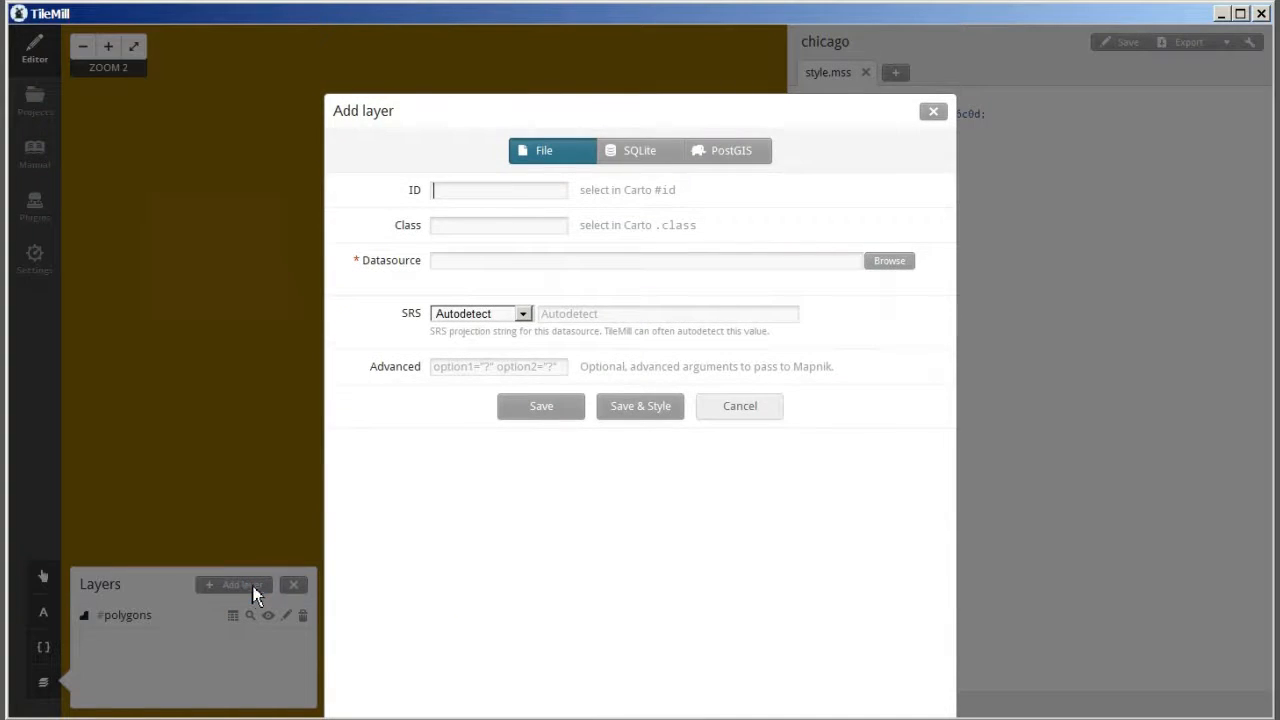
{"action": "left_click", "coordinate": [458, 193]}
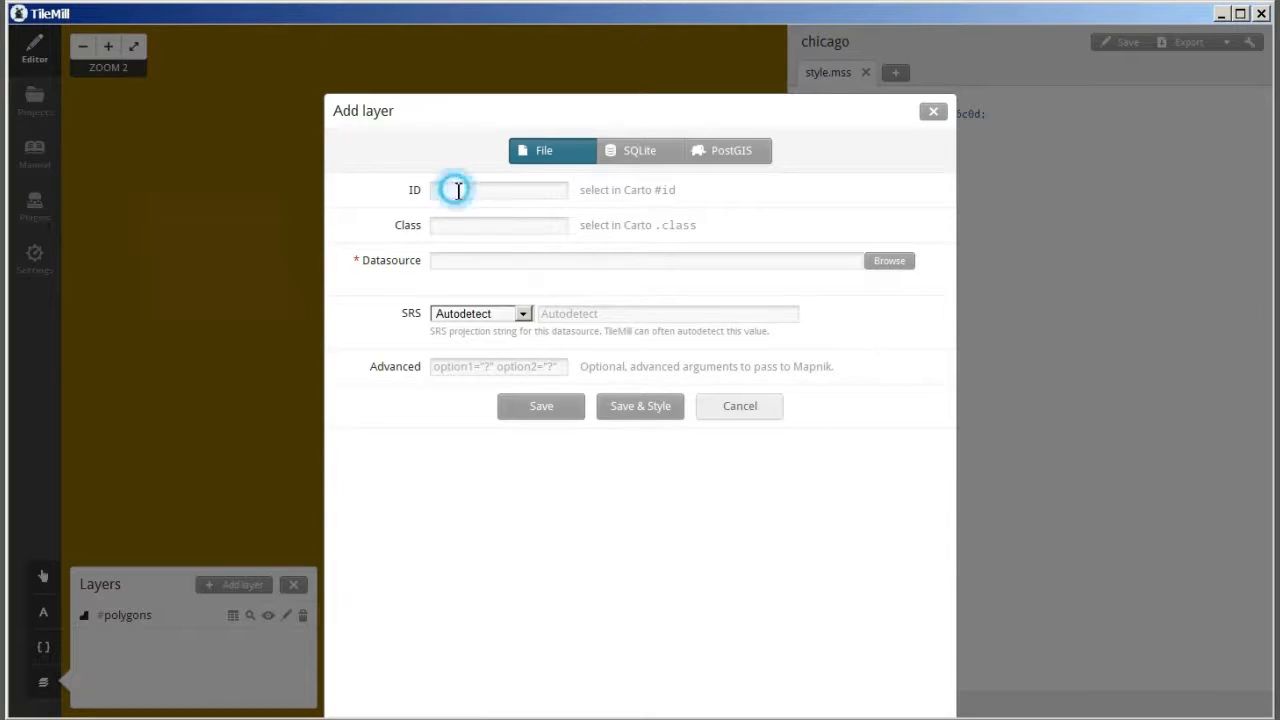
{"action": "type", "text": "lines"}
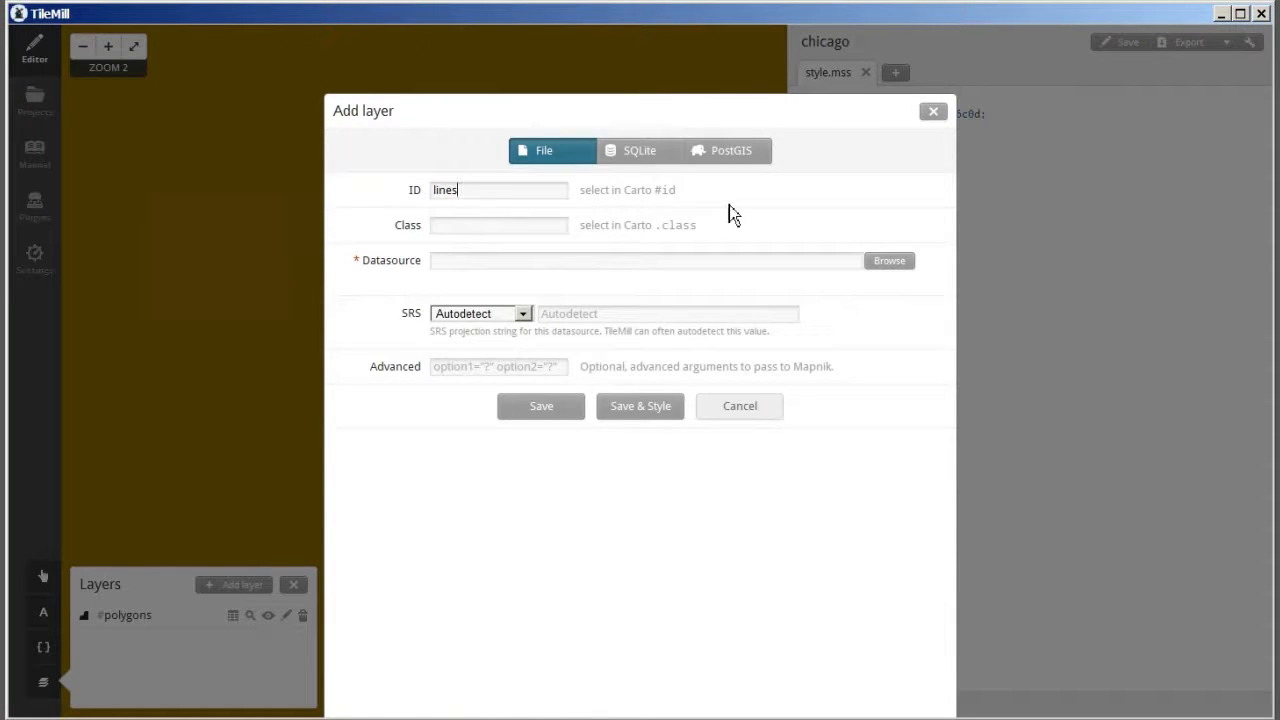
{"action": "left_click", "coordinate": [889, 264]}
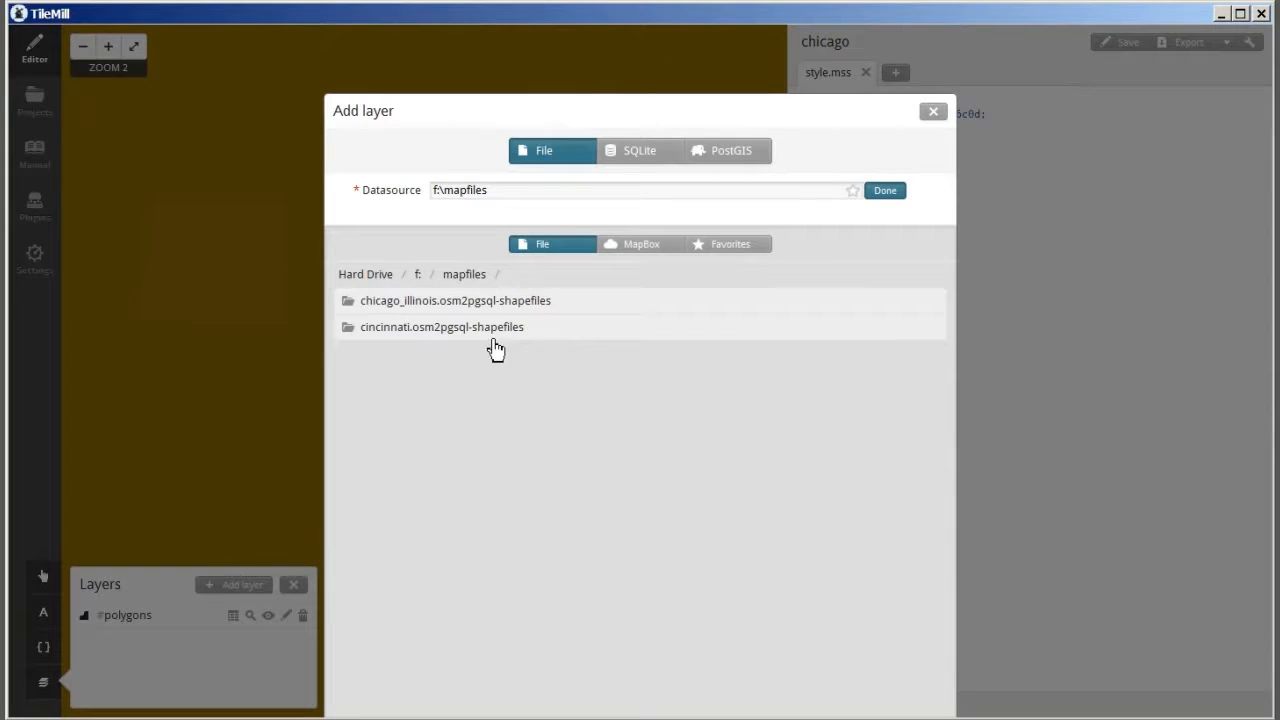
{"action": "left_click", "coordinate": [566, 305]}
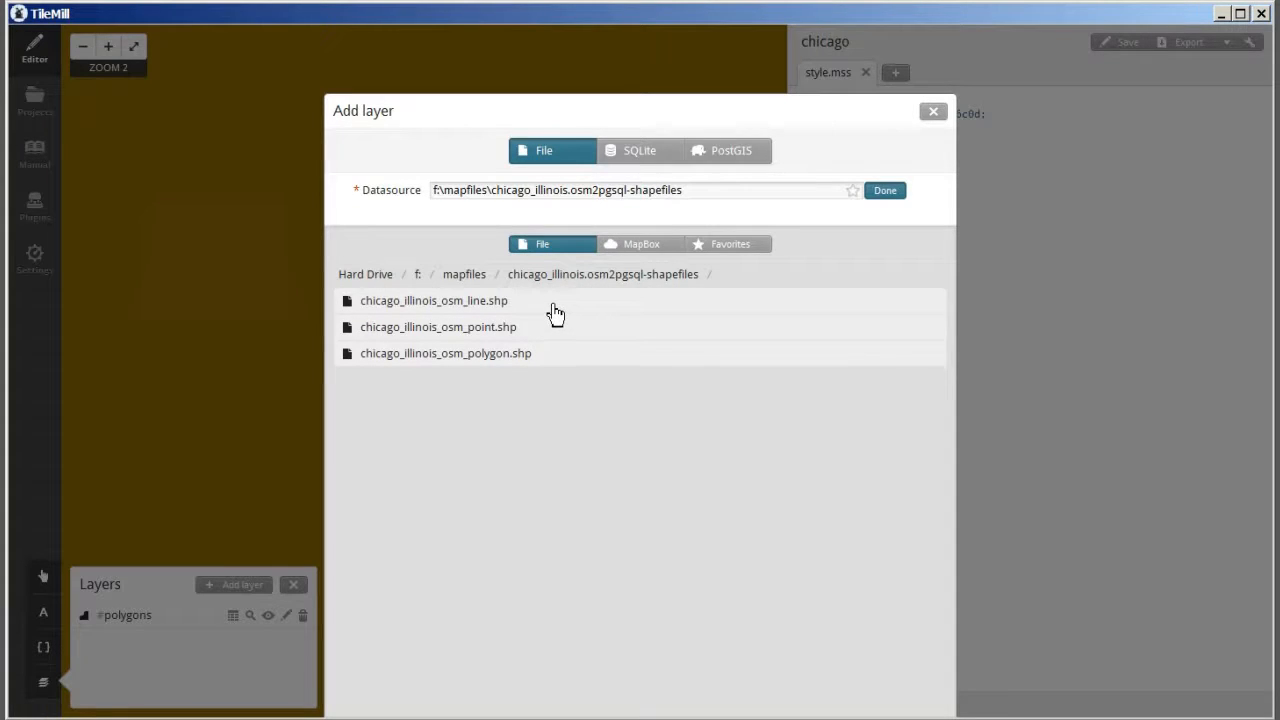
{"action": "left_click", "coordinate": [556, 303]}
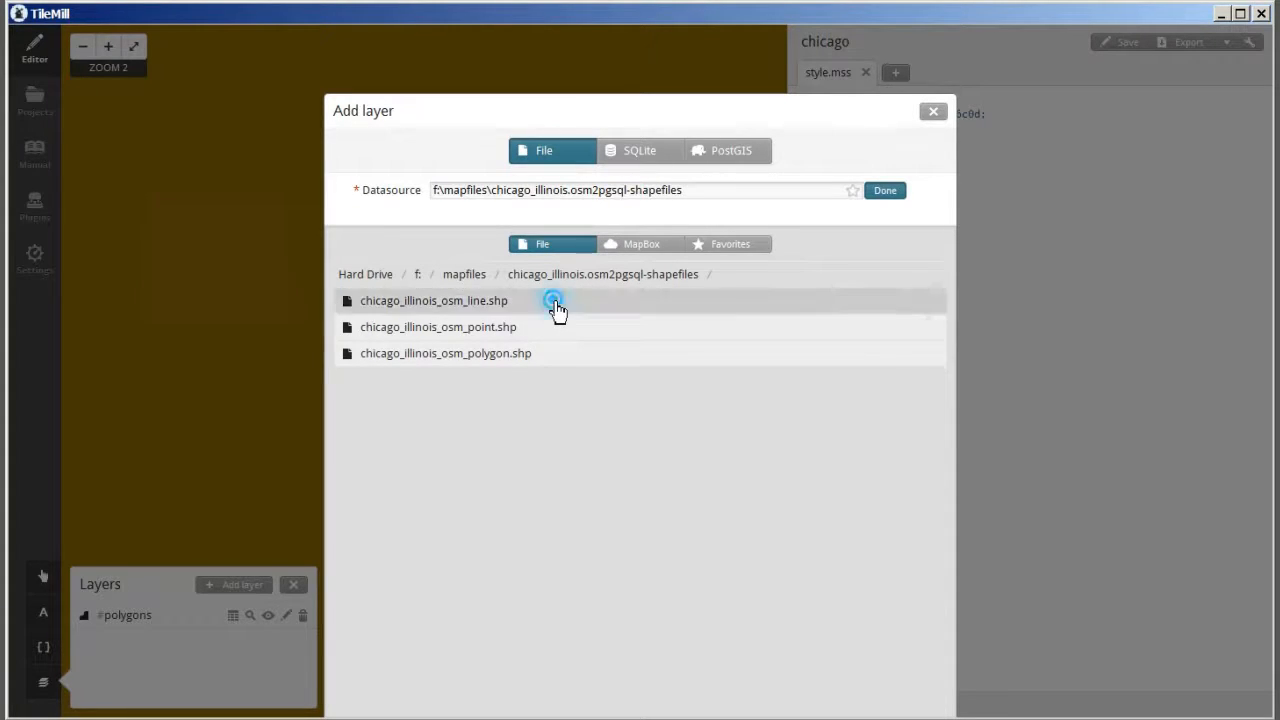
{"action": "left_click", "coordinate": [887, 193]}
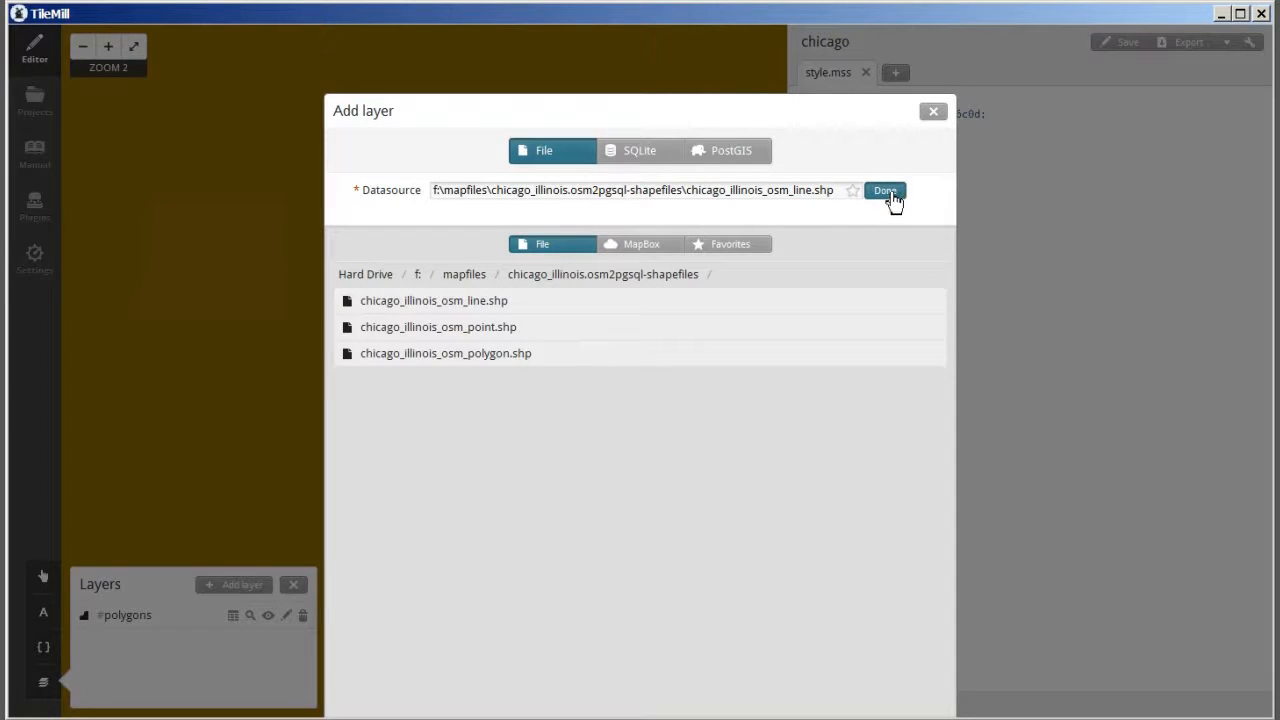
{"action": "left_click", "coordinate": [891, 195]}
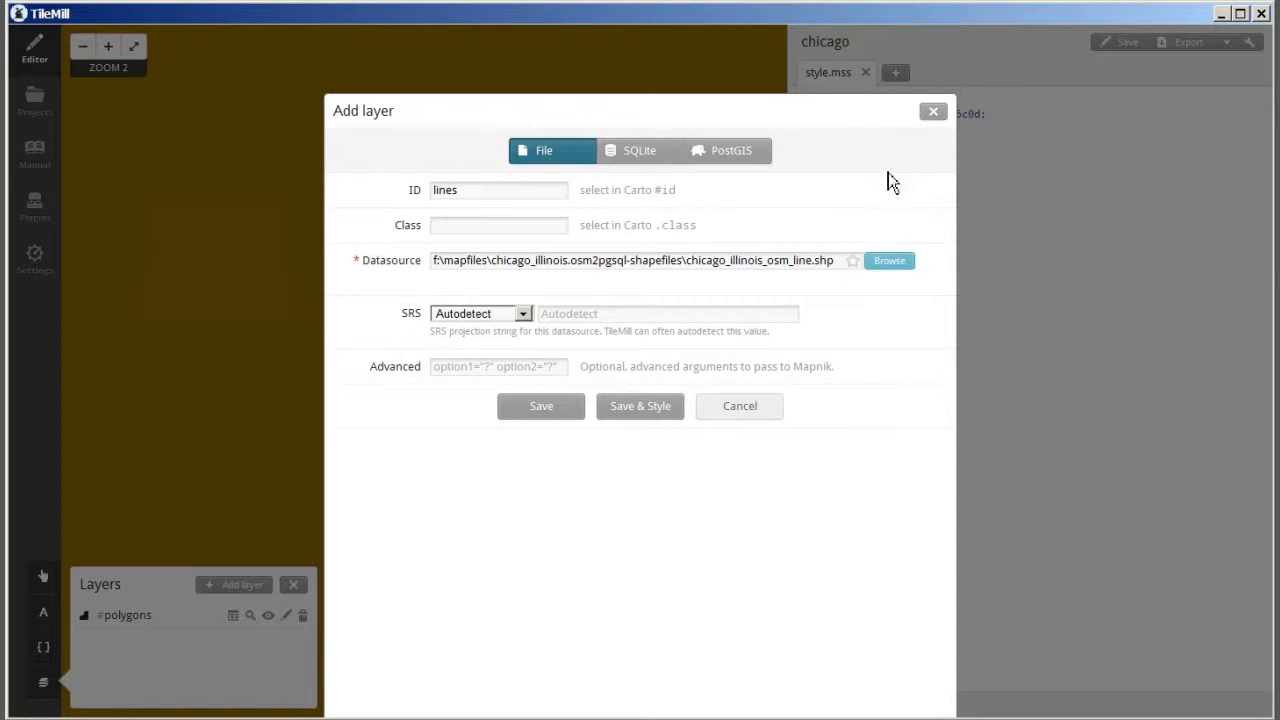
{"action": "left_click", "coordinate": [541, 410]}
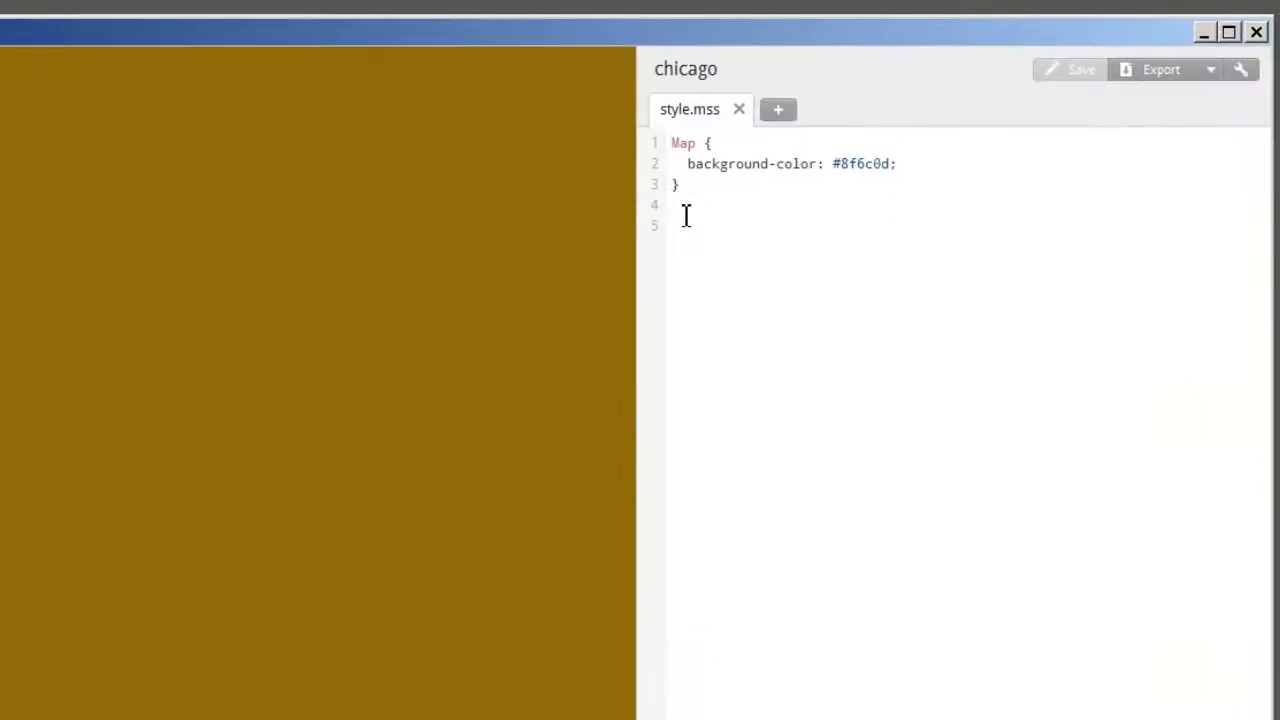
- Add a #polygons[name='Chicago'] rule with polygon-fill #d2a017 below the Map block in style.mss and save the project
{"action": "left_click", "coordinate": [674, 224]}
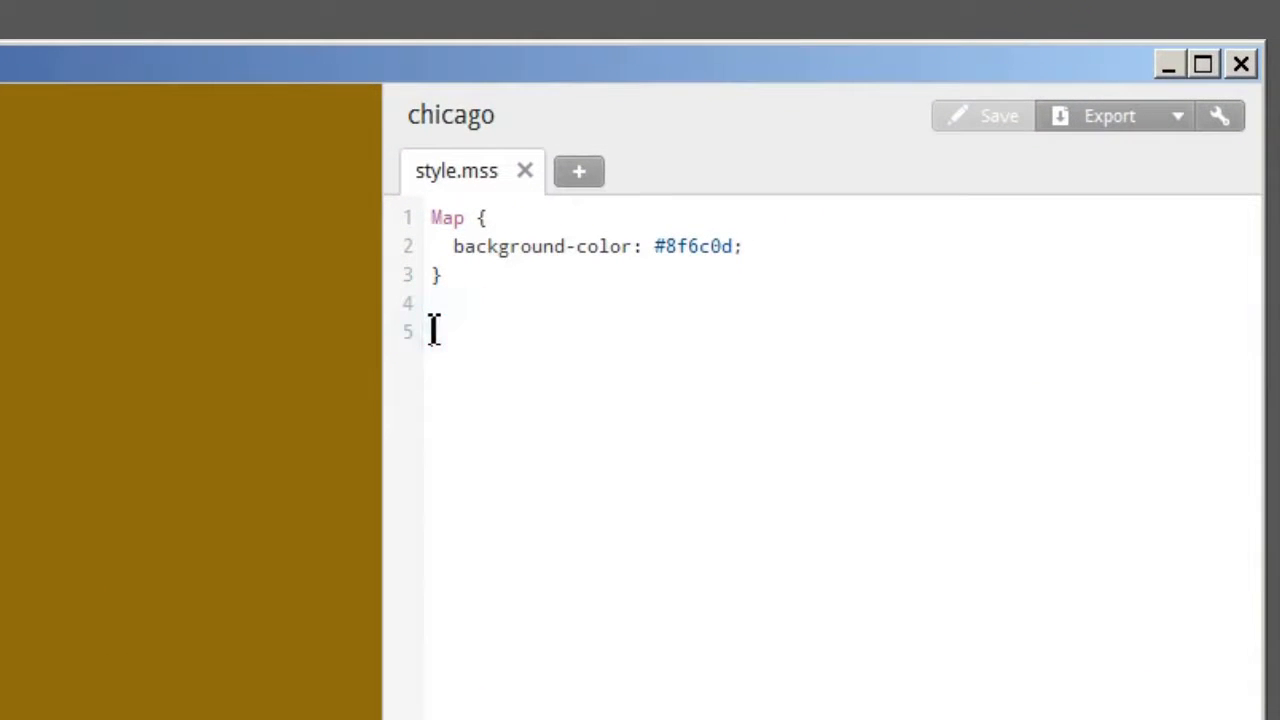
{"action": "type", "text": "#polygons[name='Chicago']{   polygon-fill:#d2a017; }"}
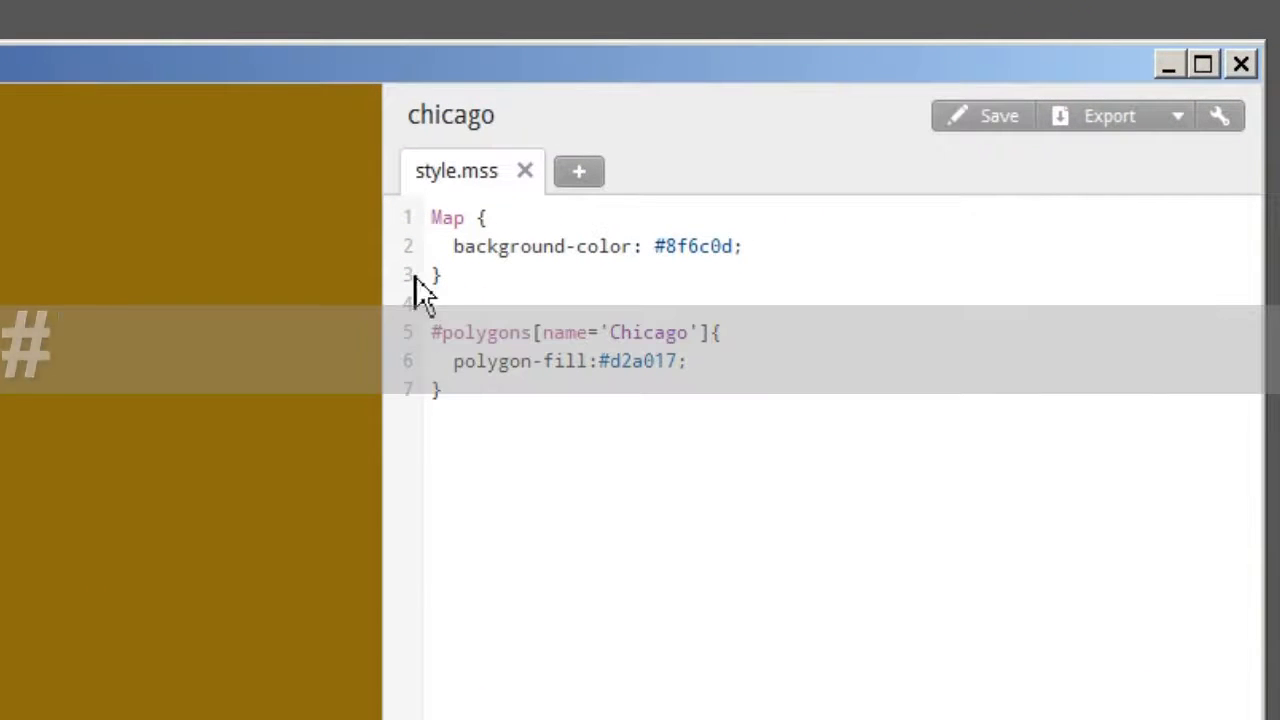
{"action": "left_click", "coordinate": [430, 562]}
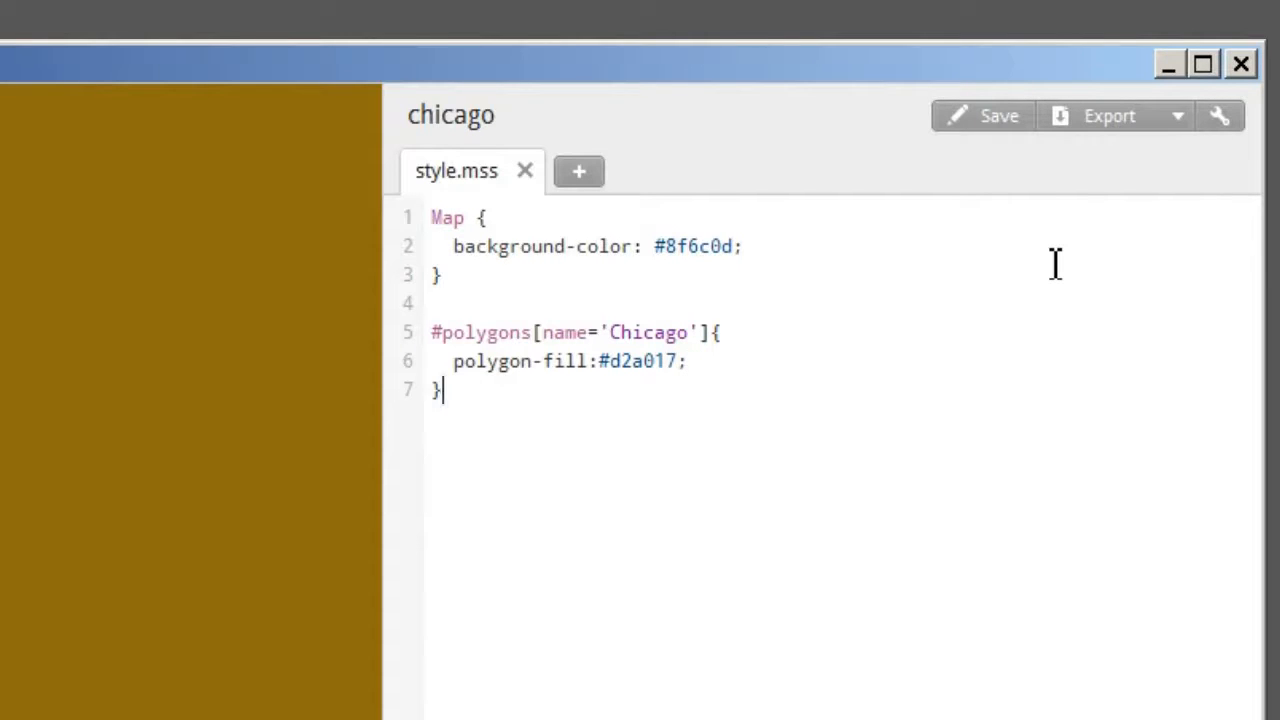
{"action": "key", "text": "Return"}
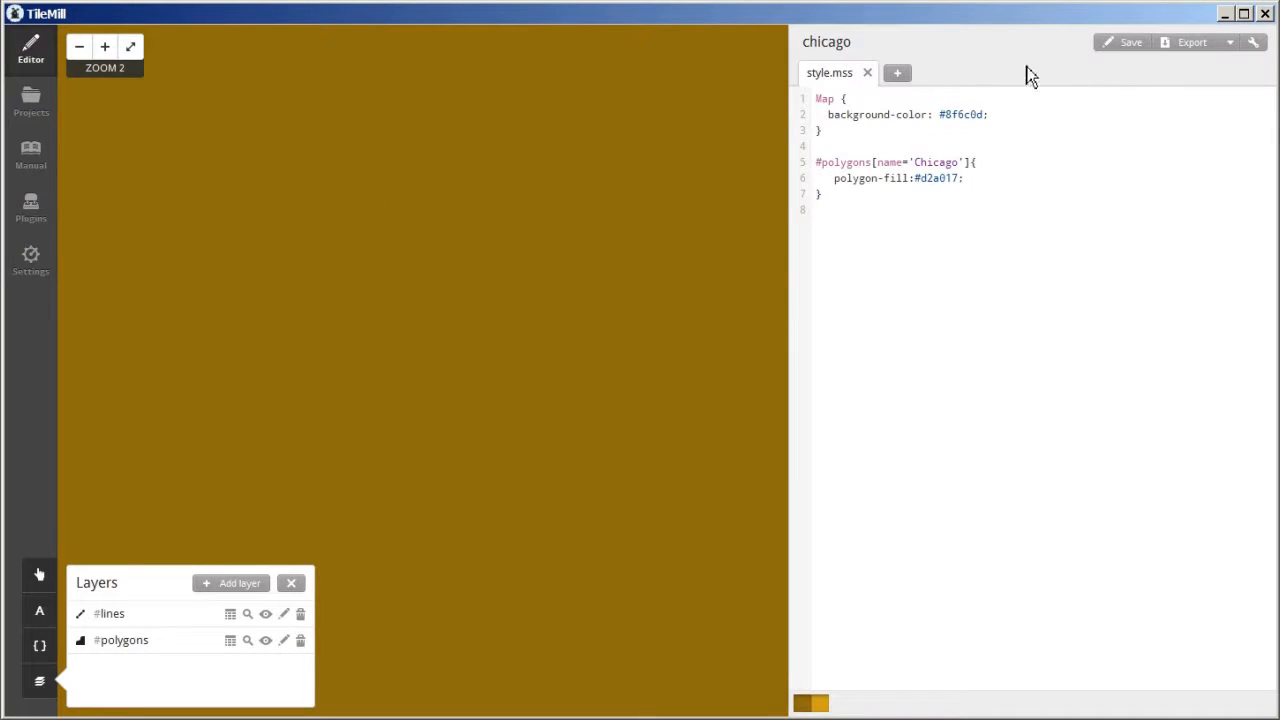
{"action": "left_click", "coordinate": [1131, 48]}
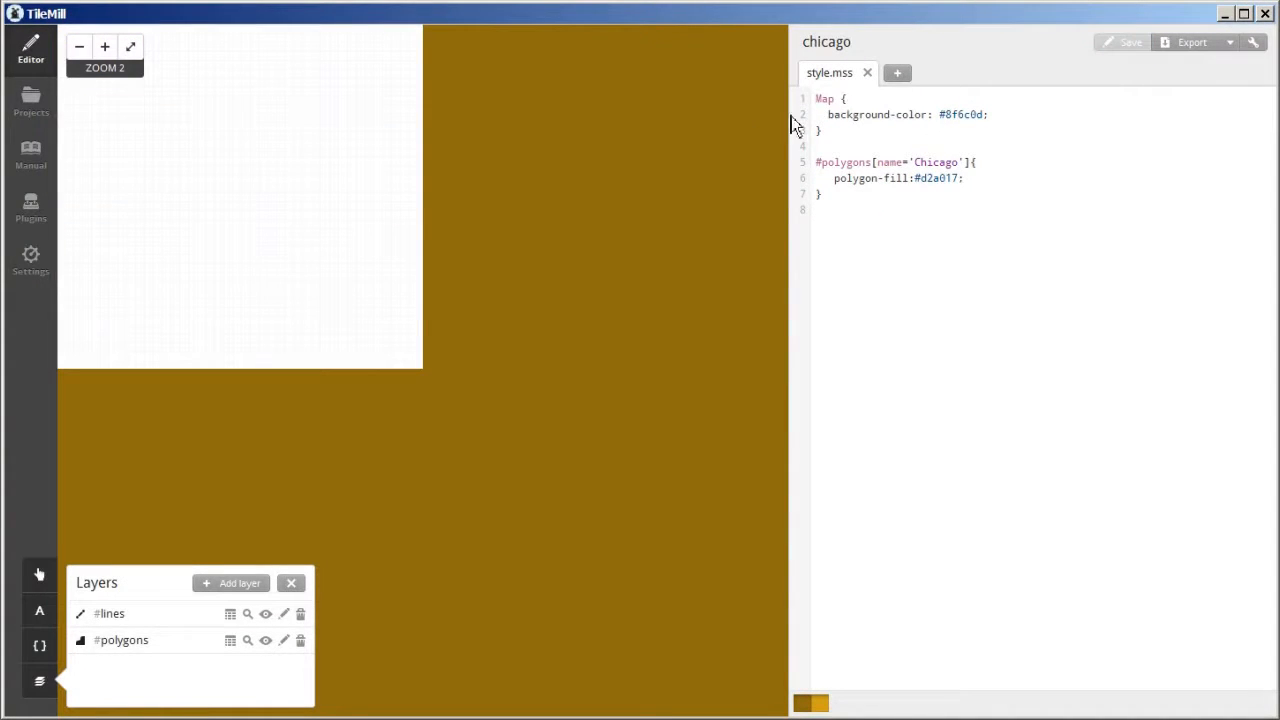
- Zoom to the polygons layer's extent and examine Chicago's filled boundary along the lakefront at zoom level 14
{"action": "left_click", "coordinate": [248, 642]}
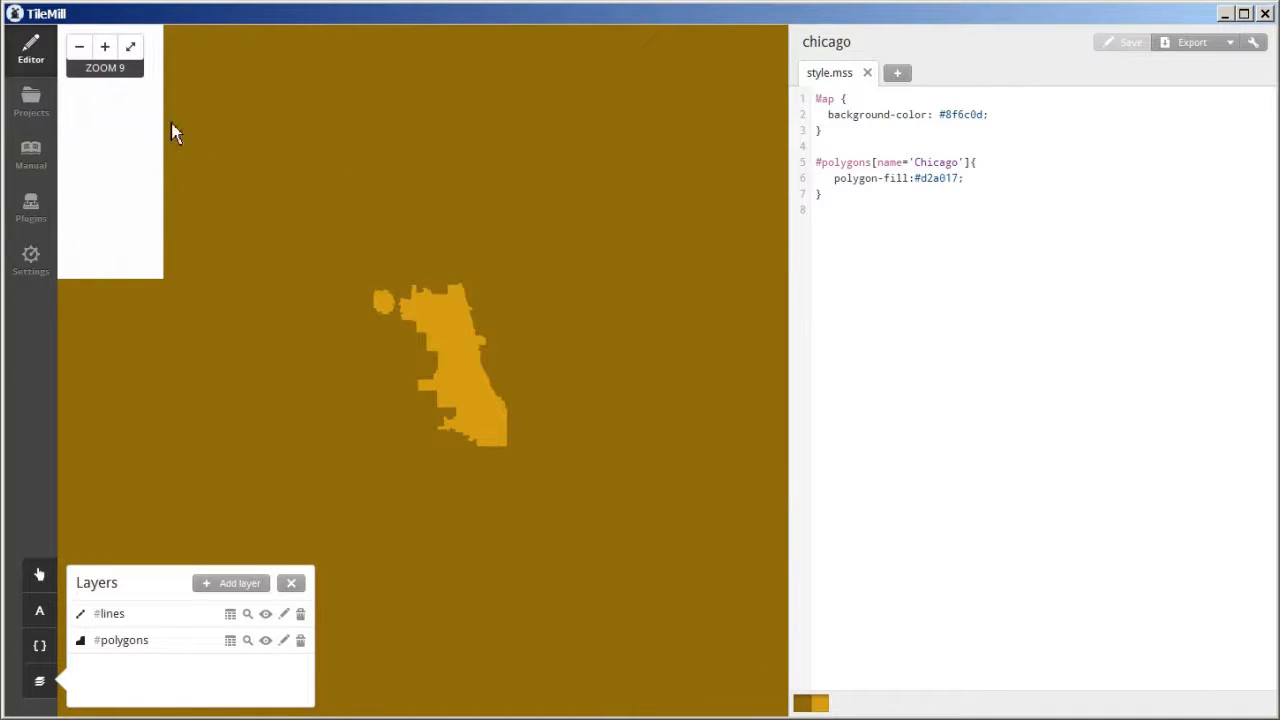
{"action": "left_click", "coordinate": [105, 47]}
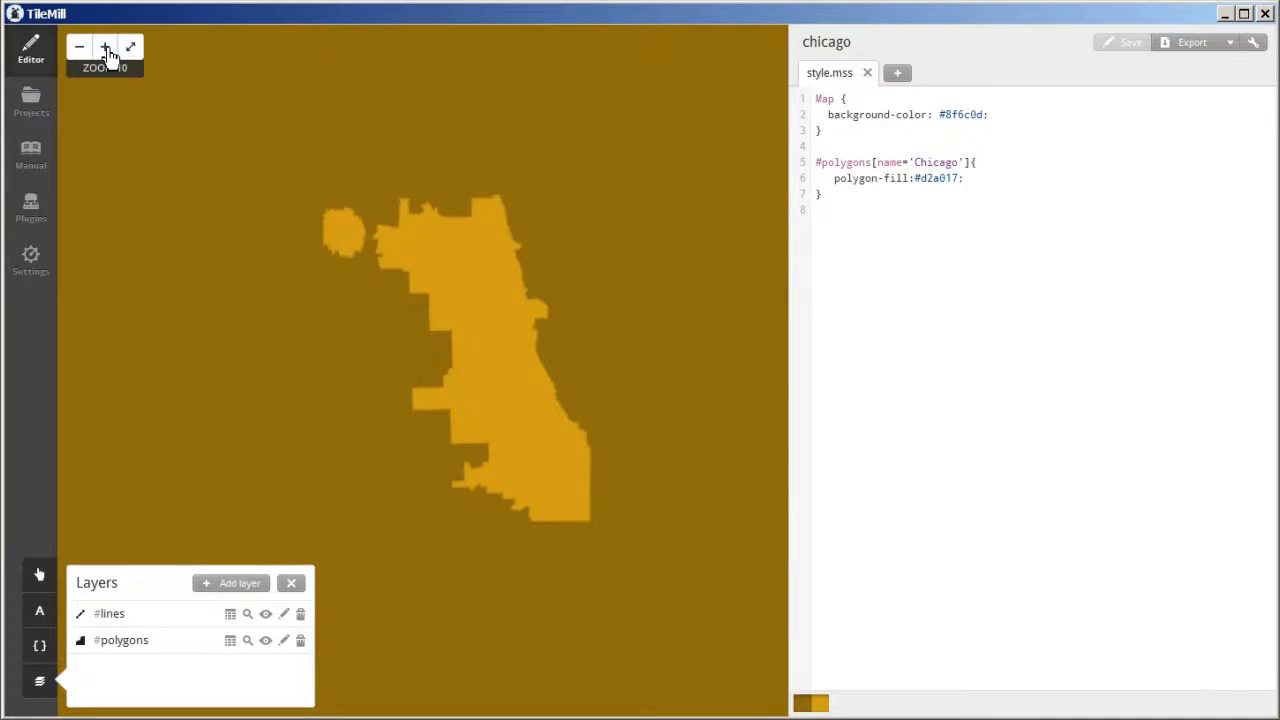
{"action": "left_click", "coordinate": [106, 48]}
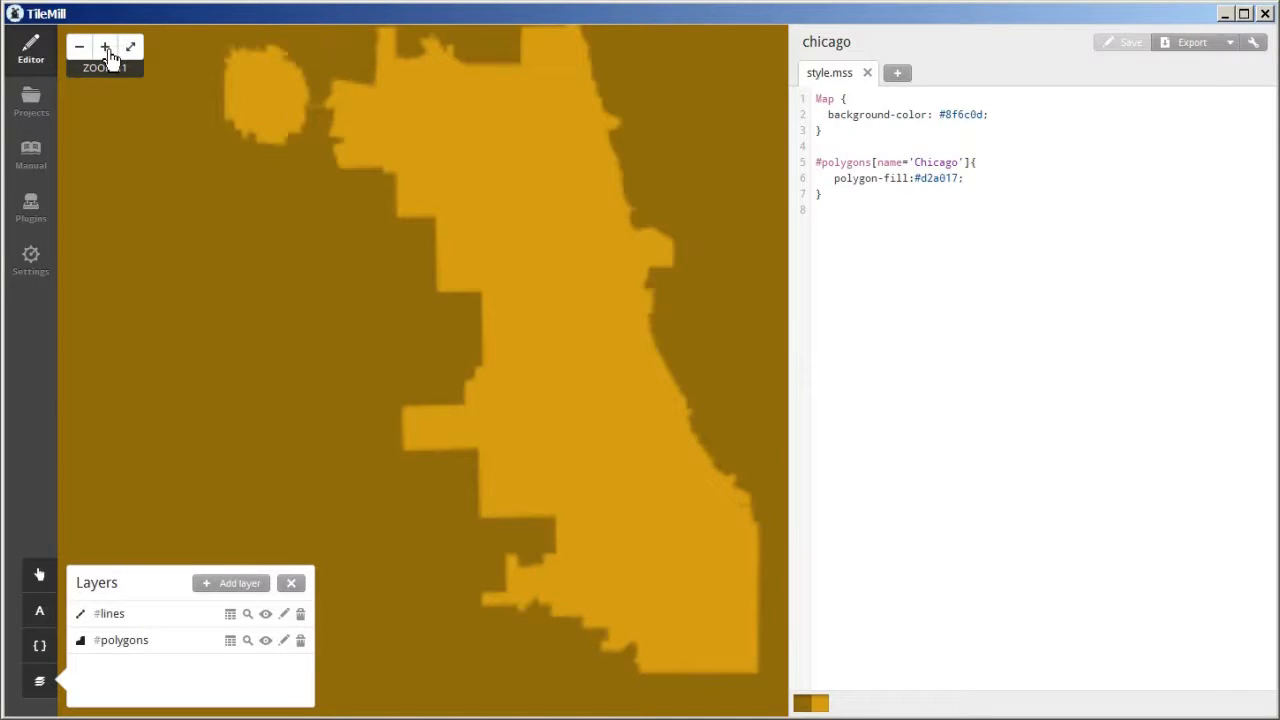
{"action": "left_click", "coordinate": [106, 48]}
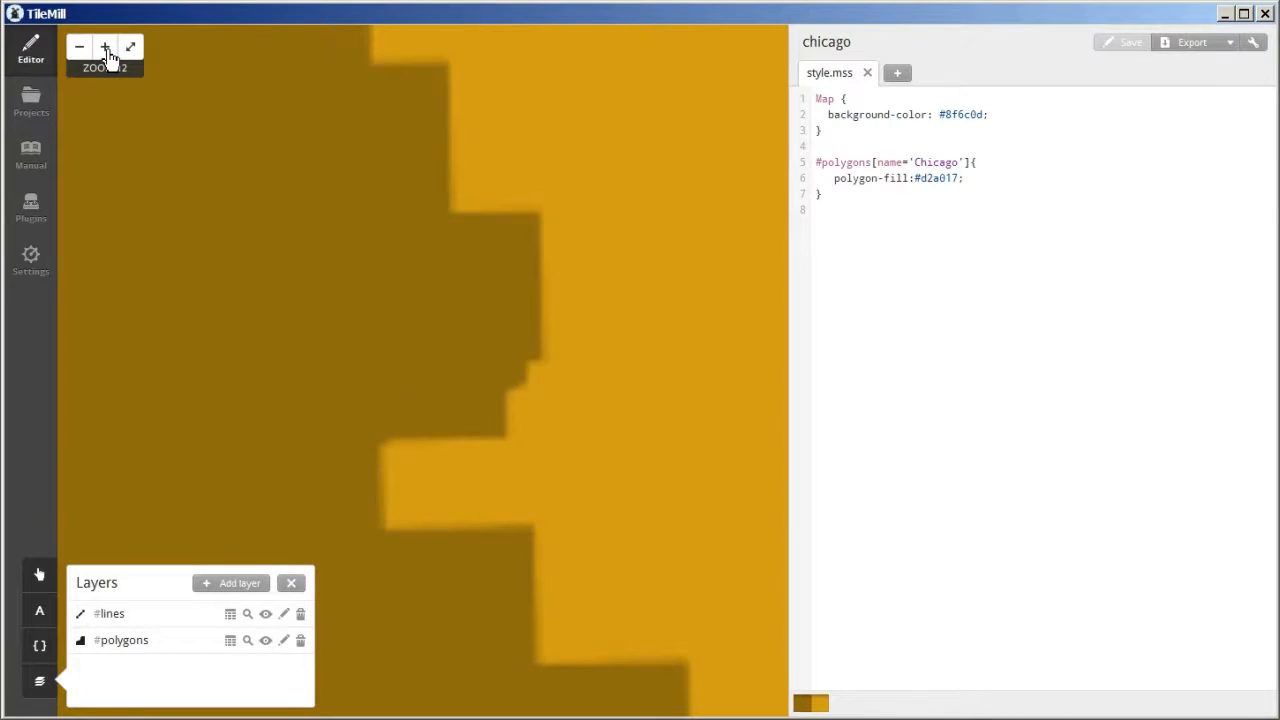
{"action": "left_click_drag", "start_coordinate": [709, 187], "coordinate": [417, 357]}
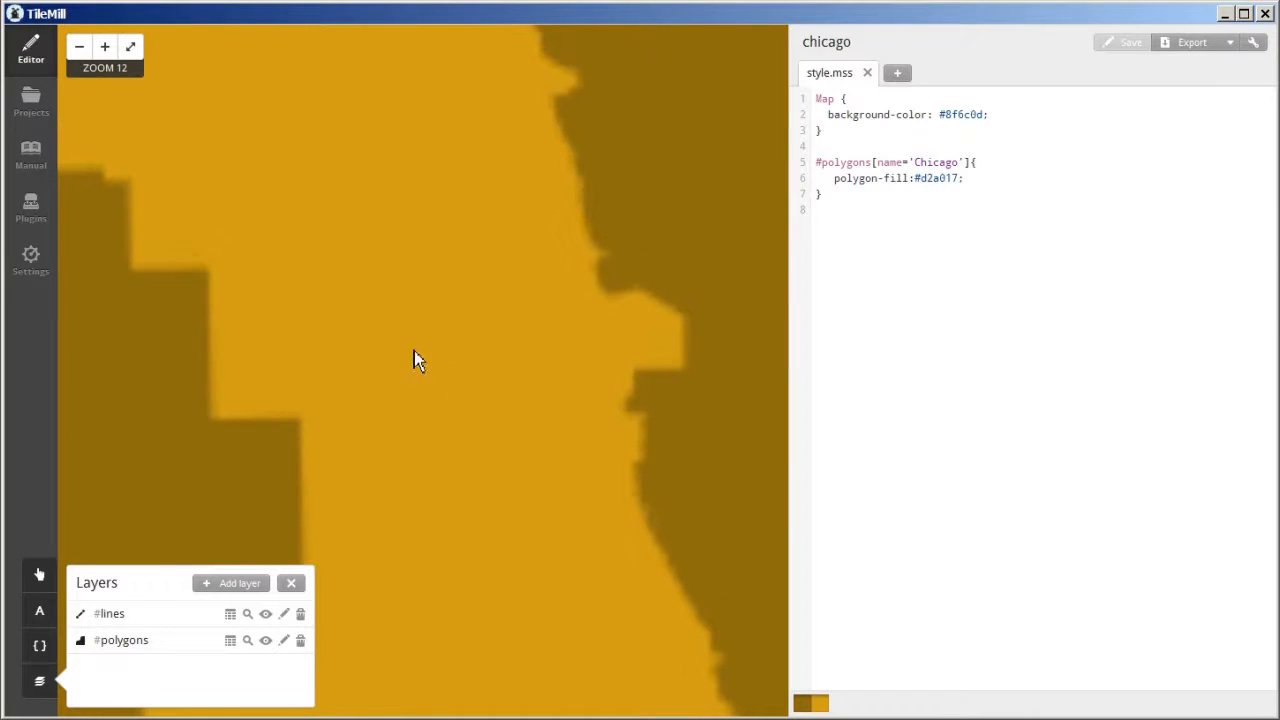
{"action": "left_click", "coordinate": [106, 50]}
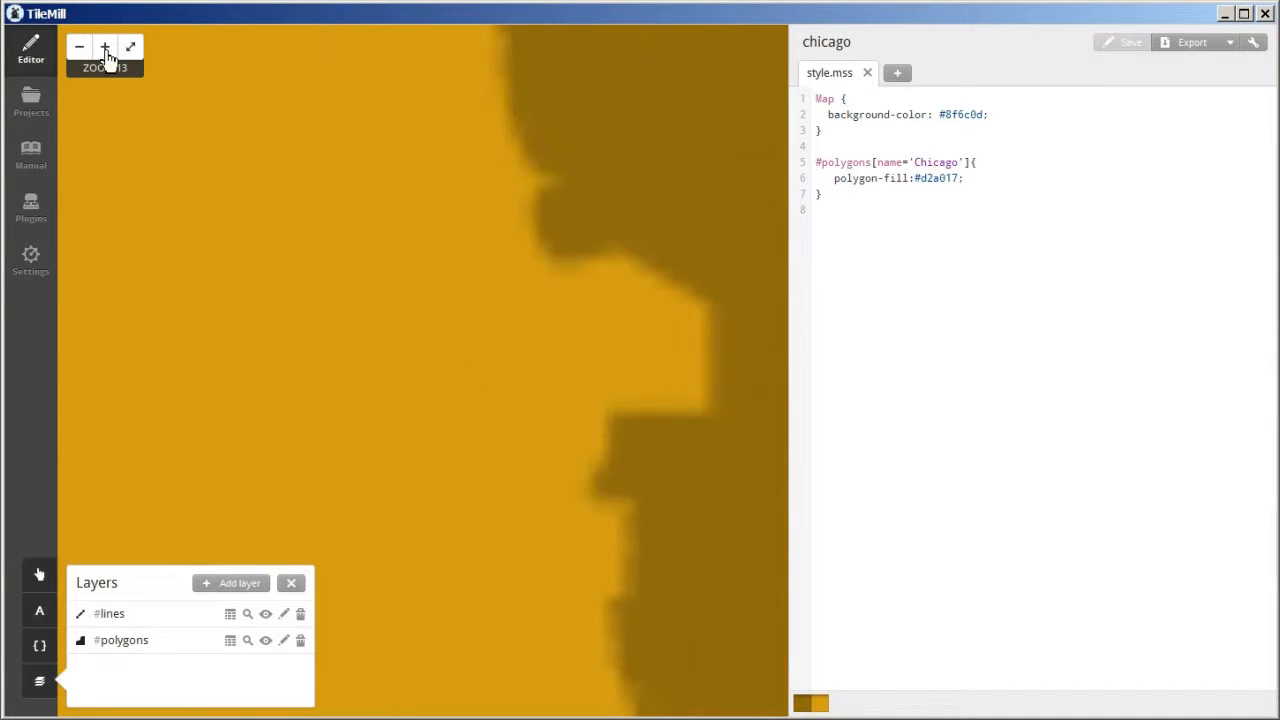
{"action": "left_click", "coordinate": [106, 50]}
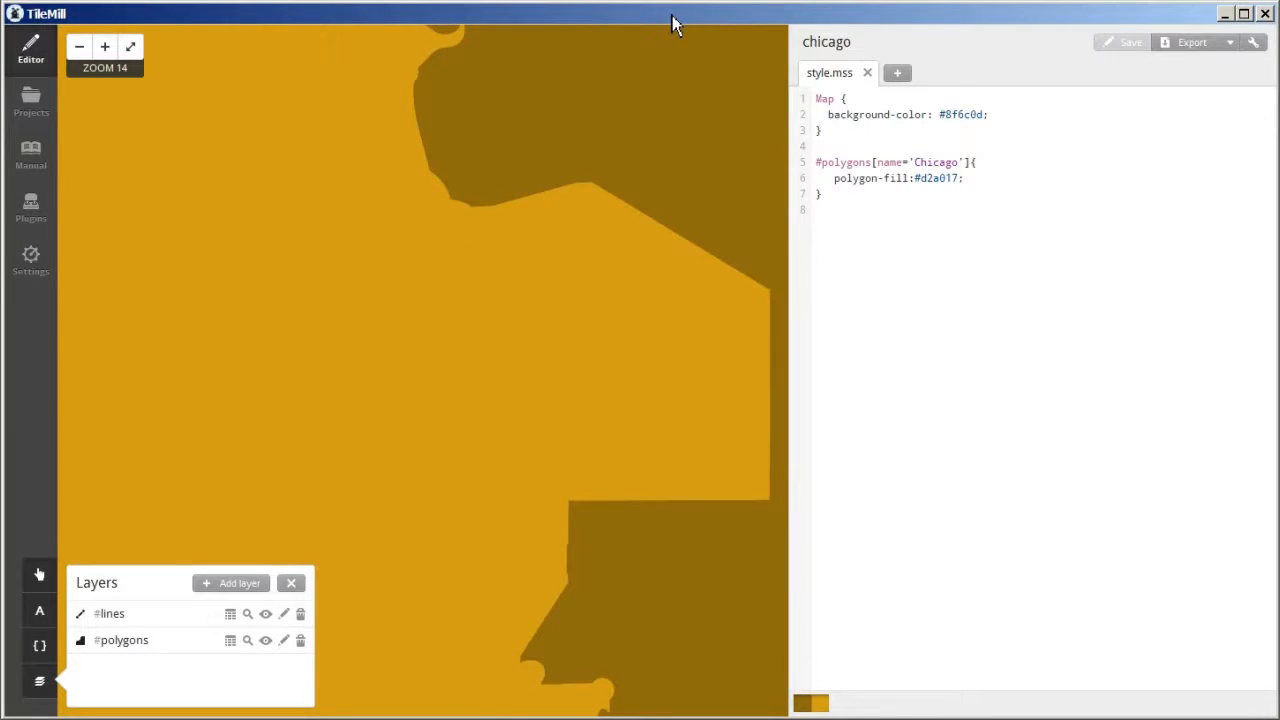
- Add white round-capped #lines rules: width 6, smooth 1 for motorway, trunk, primary; width 2, smooth 2 for secondary, tertiary, unclassified, residential highways; save the project
{"action": "left_click", "coordinate": [816, 148]}
{"action": "type", "text": "#lines [highway='motorway'], #lines [highway='trunk'], #lines[highway='primary']{   line-smooth:1;   line-cap:round;   line-width: 6;   line-color:white; }  #lines [highway='secondary'], #lines [highway='tertiary'], #lines [highway='unclassified'], #lines [highway='residential']{    line-smooth:2;   line-cap:round;   line-width:2;   line-color:white; }"}
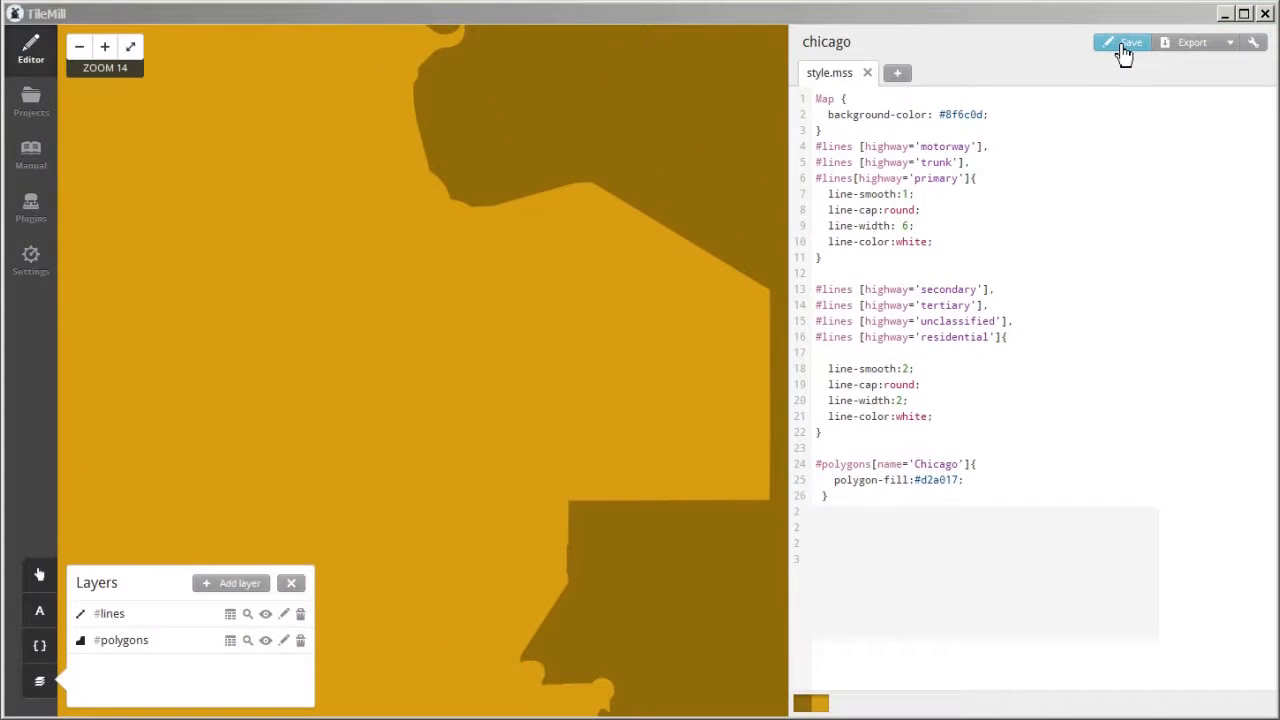
{"action": "left_click", "coordinate": [1130, 47]}
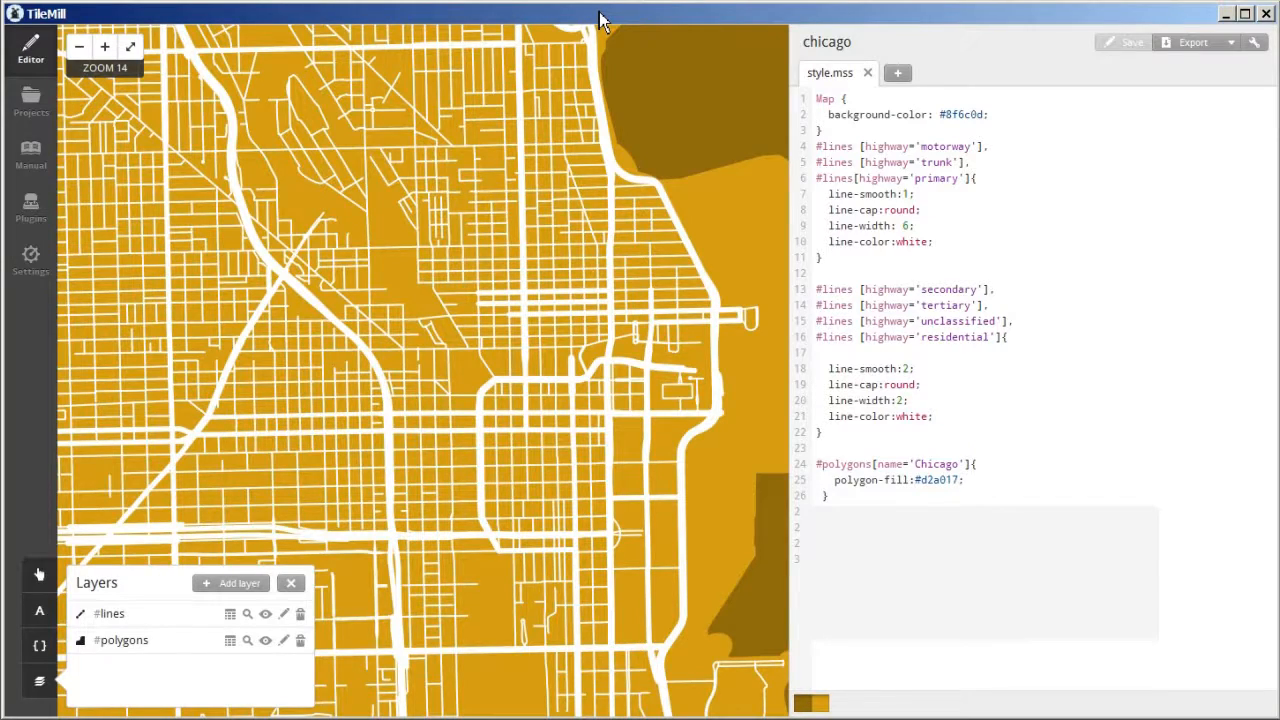
{"action": "left_click_drag", "start_coordinate": [583, 292], "coordinate": [586, 300]}
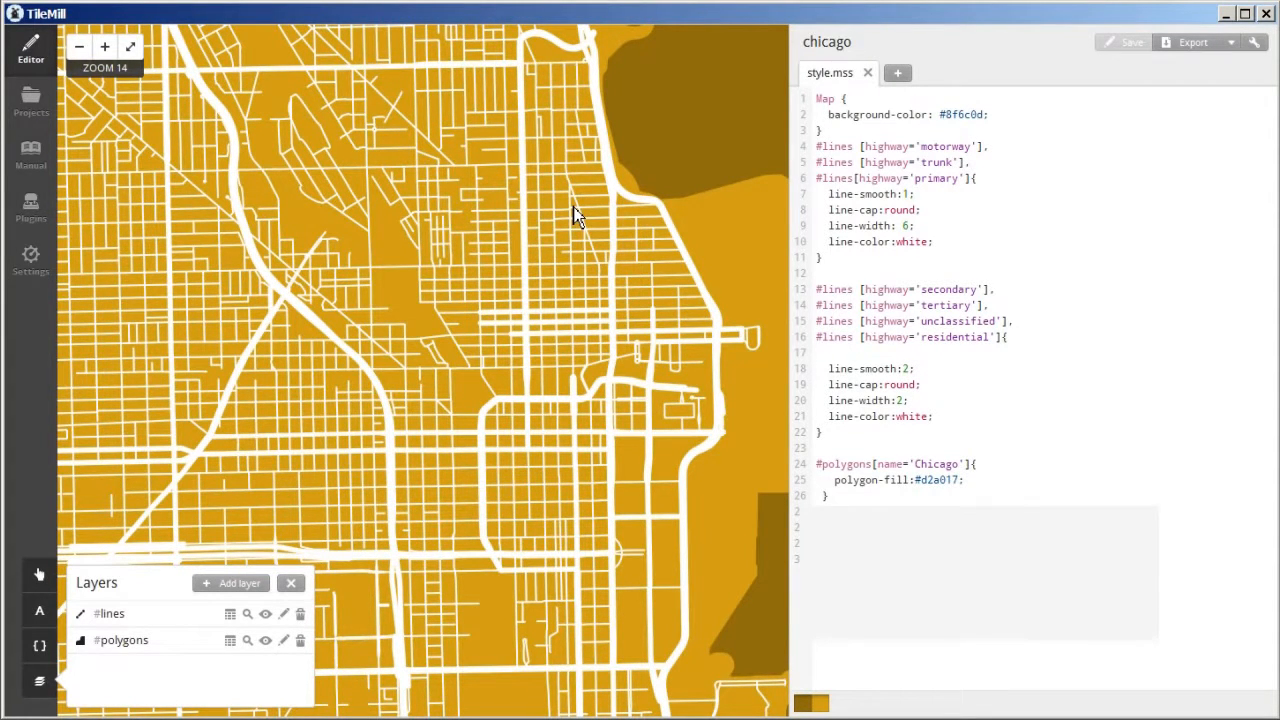
{"action": "left_click_drag", "start_coordinate": [602, 32], "coordinate": [600, 12]}
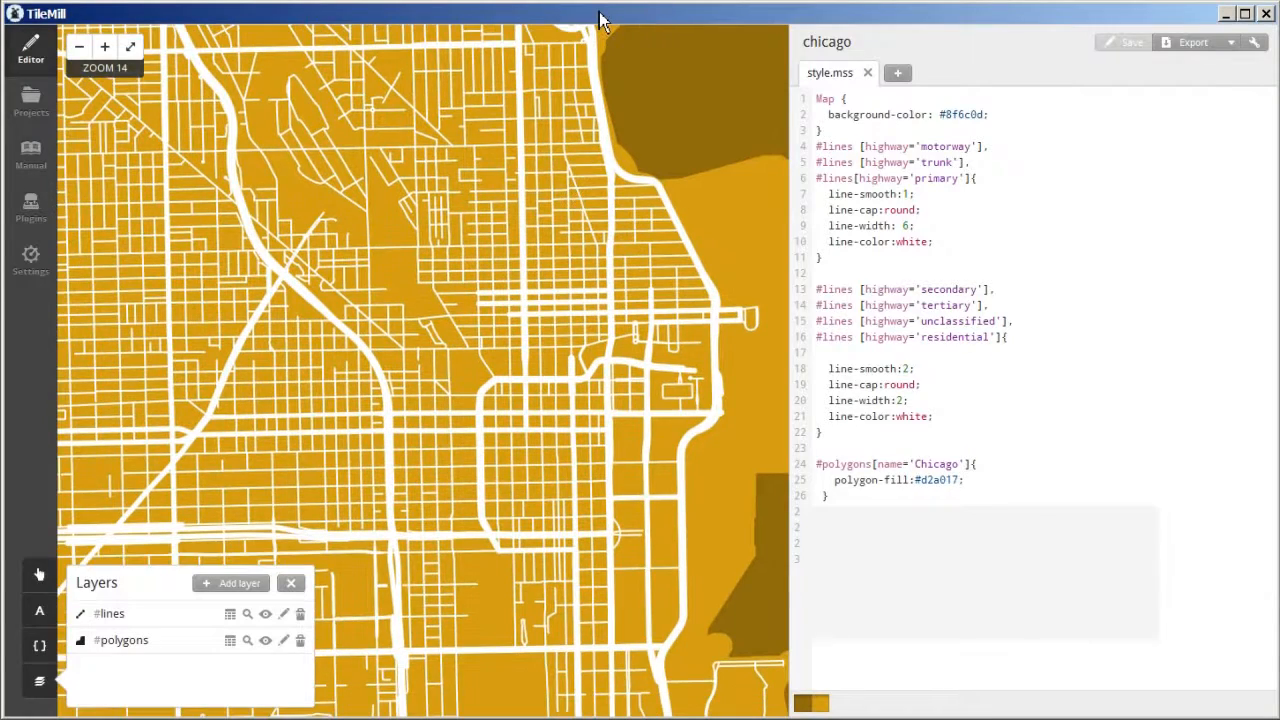
{"action": "left_click_drag", "start_coordinate": [580, 277], "coordinate": [583, 300]}
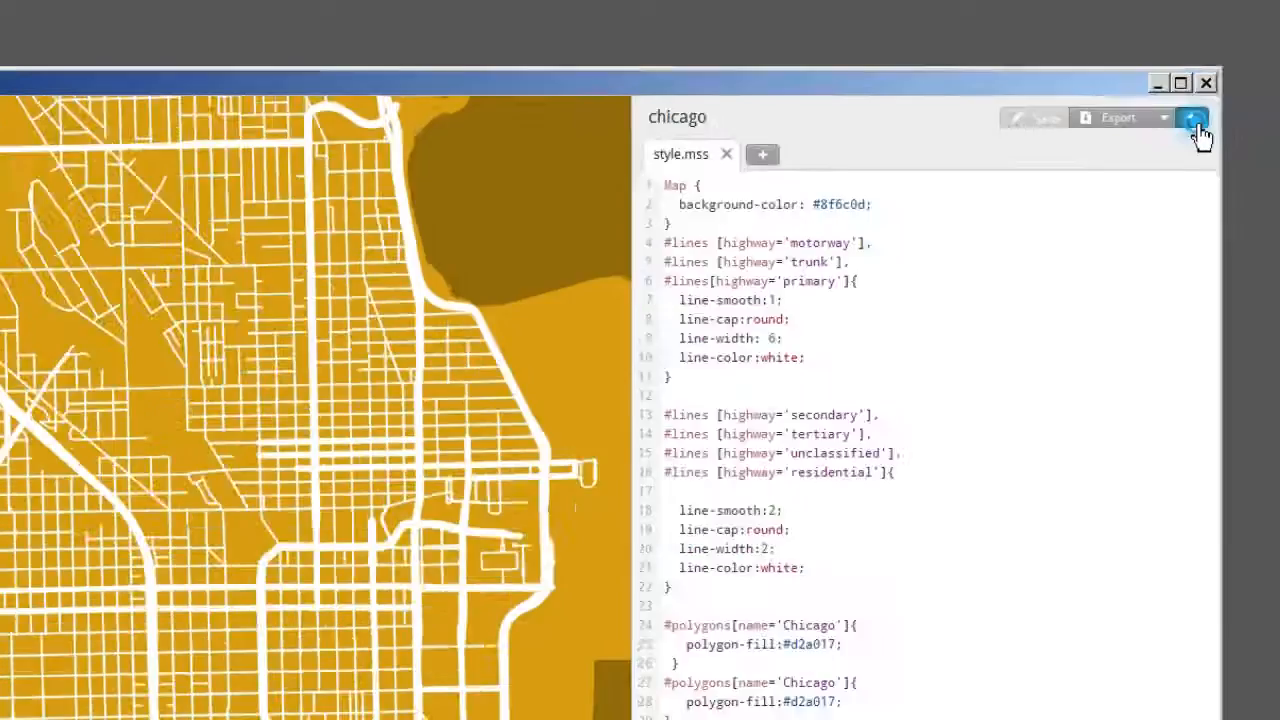
- In the project settings, draw map bounds around downtown Chicago and its lakefront at zoom level 14
{"action": "left_click", "coordinate": [1066, 274]}
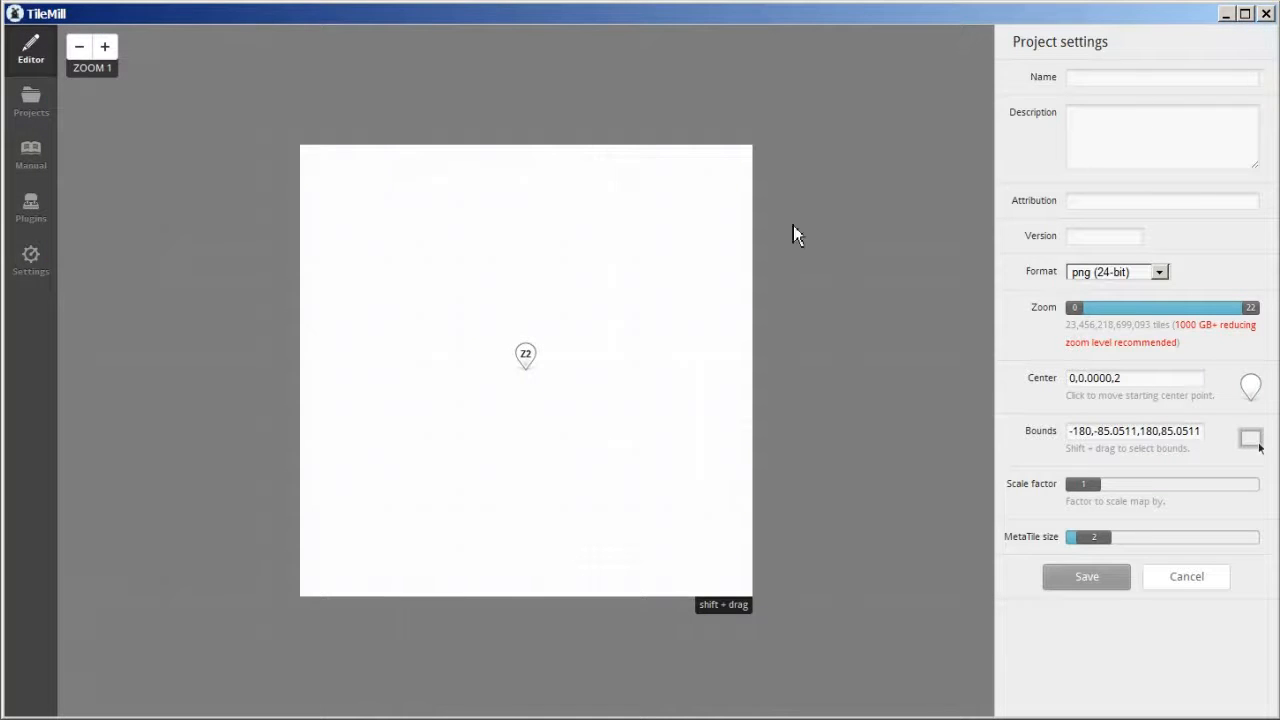
{"action": "left_click", "coordinate": [107, 50]}
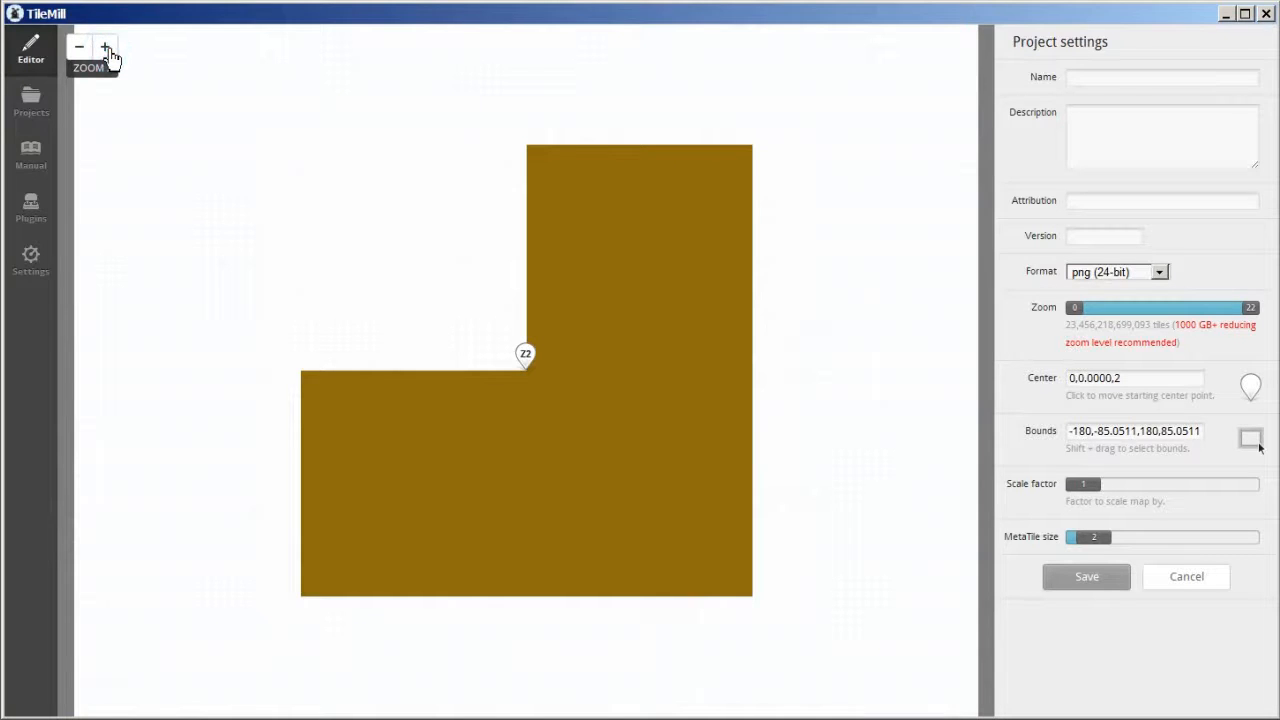
{"action": "left_click", "coordinate": [107, 50]}
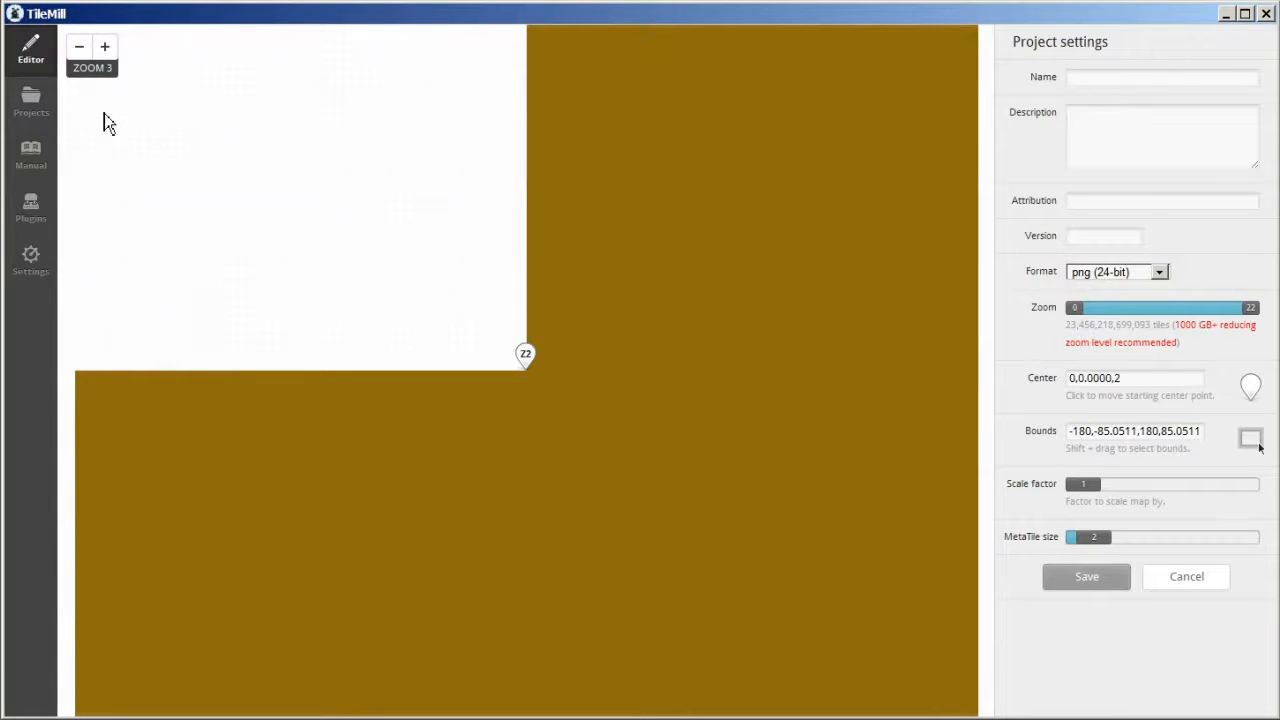
{"action": "left_click_drag", "start_coordinate": [89, 131], "coordinate": [506, 343]}
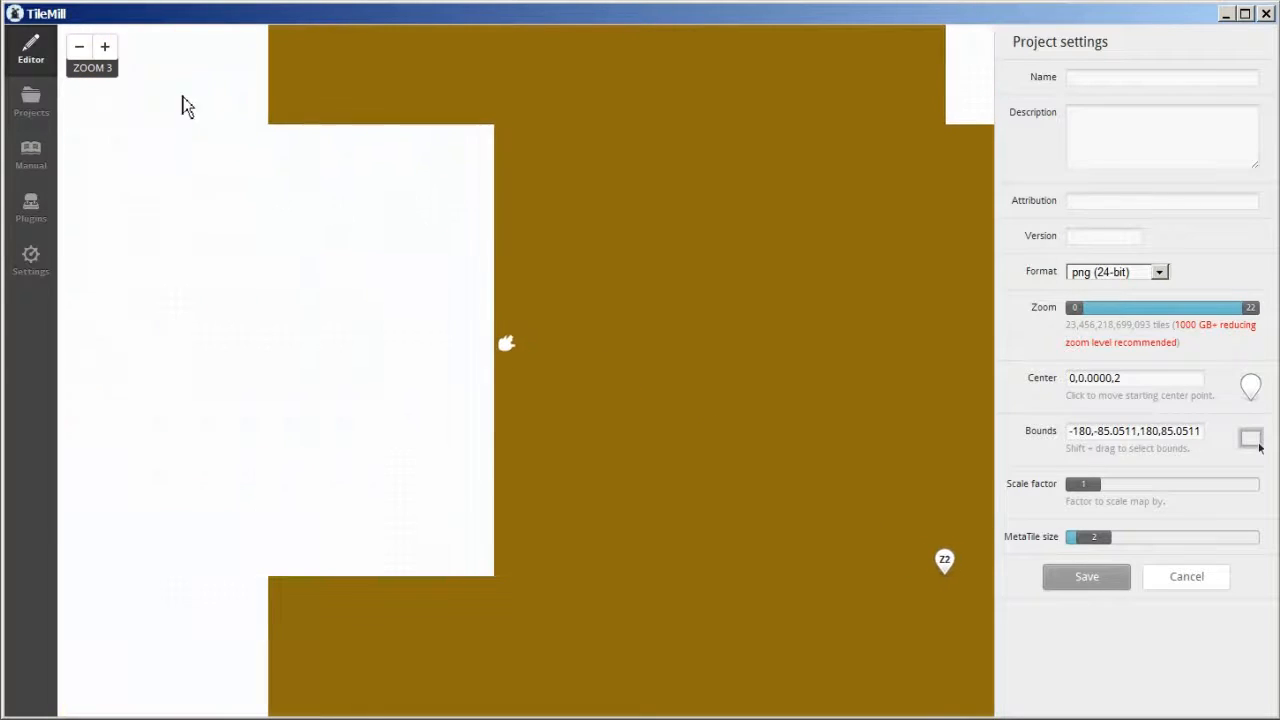
{"action": "left_click", "coordinate": [107, 50]}
{"action": "left_click", "coordinate": [107, 50]}
{"action": "left_click_drag", "start_coordinate": [445, 274], "coordinate": [475, 372]}
{"action": "left_click", "coordinate": [107, 50]}
{"action": "left_click", "coordinate": [107, 50]}
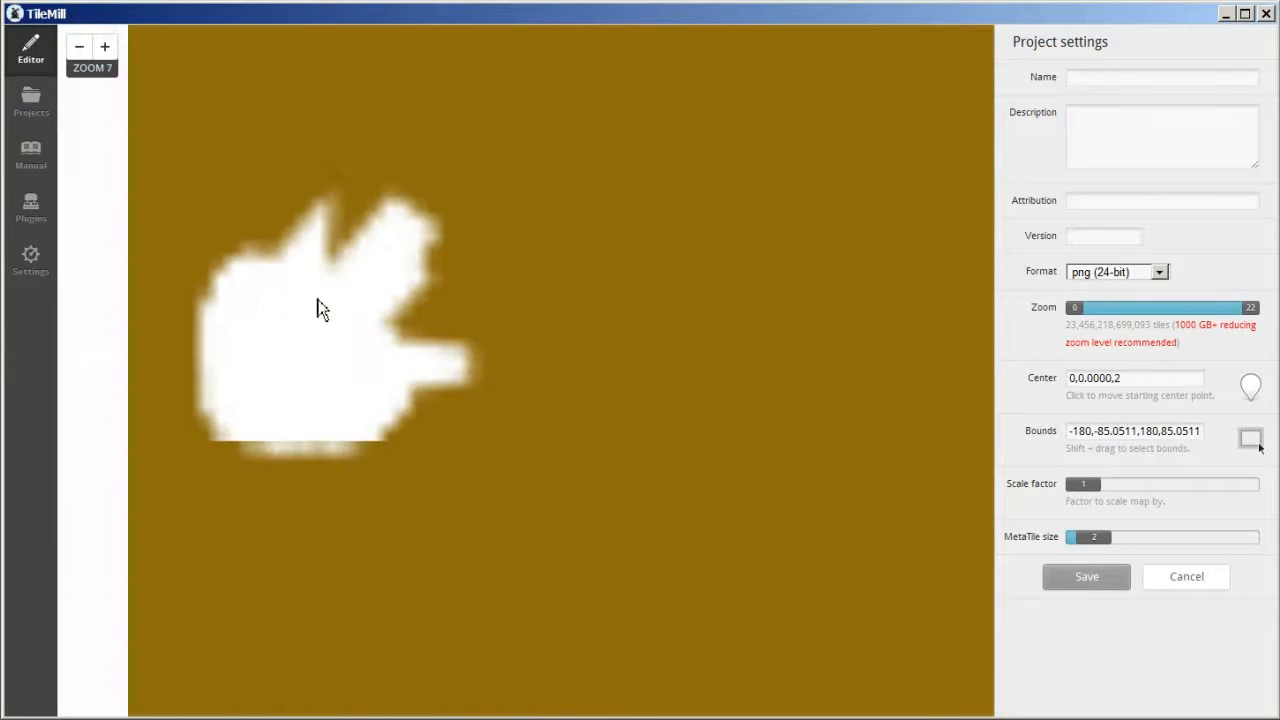
{"action": "left_click_drag", "start_coordinate": [330, 276], "coordinate": [500, 360]}
{"action": "left_click", "coordinate": [105, 47]}
{"action": "left_click", "coordinate": [105, 47]}
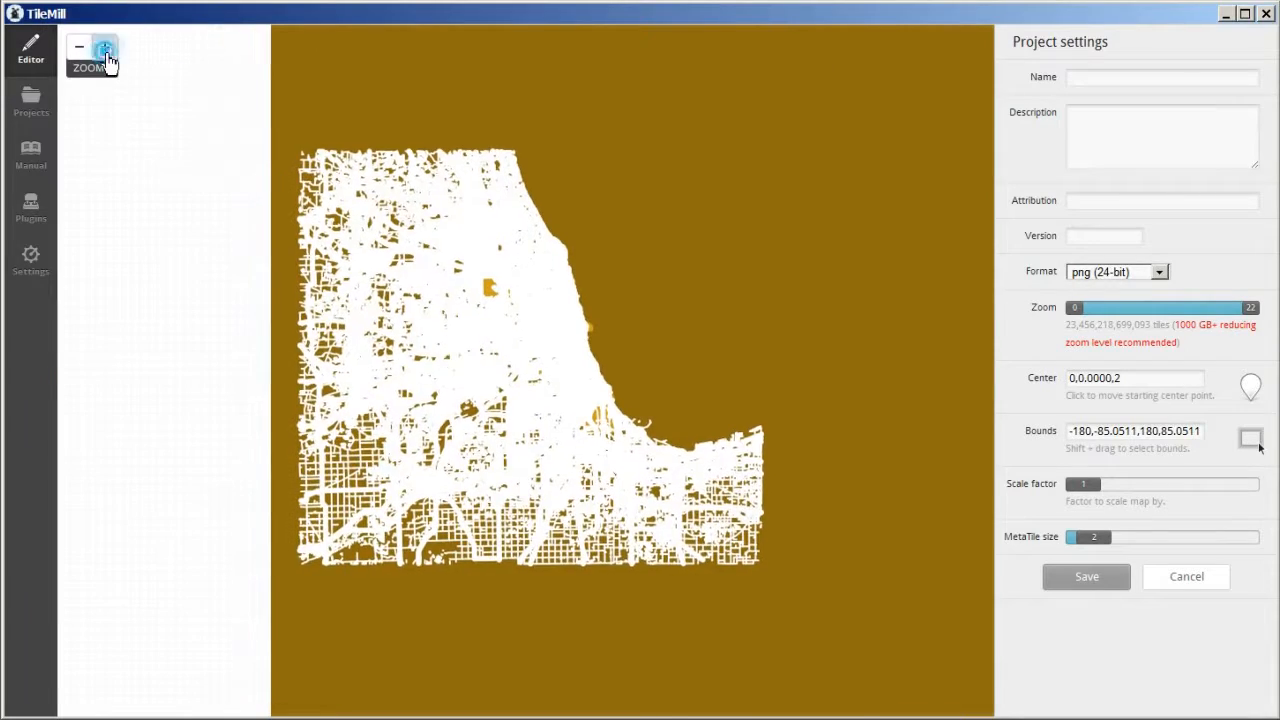
{"action": "left_click", "coordinate": [105, 47]}
{"action": "left_click", "coordinate": [105, 47]}
{"action": "left_click_drag", "start_coordinate": [573, 257], "coordinate": [525, 405]}
{"action": "left_click", "coordinate": [105, 47]}
{"action": "left_click_drag", "start_coordinate": [600, 260], "coordinate": [437, 326]}
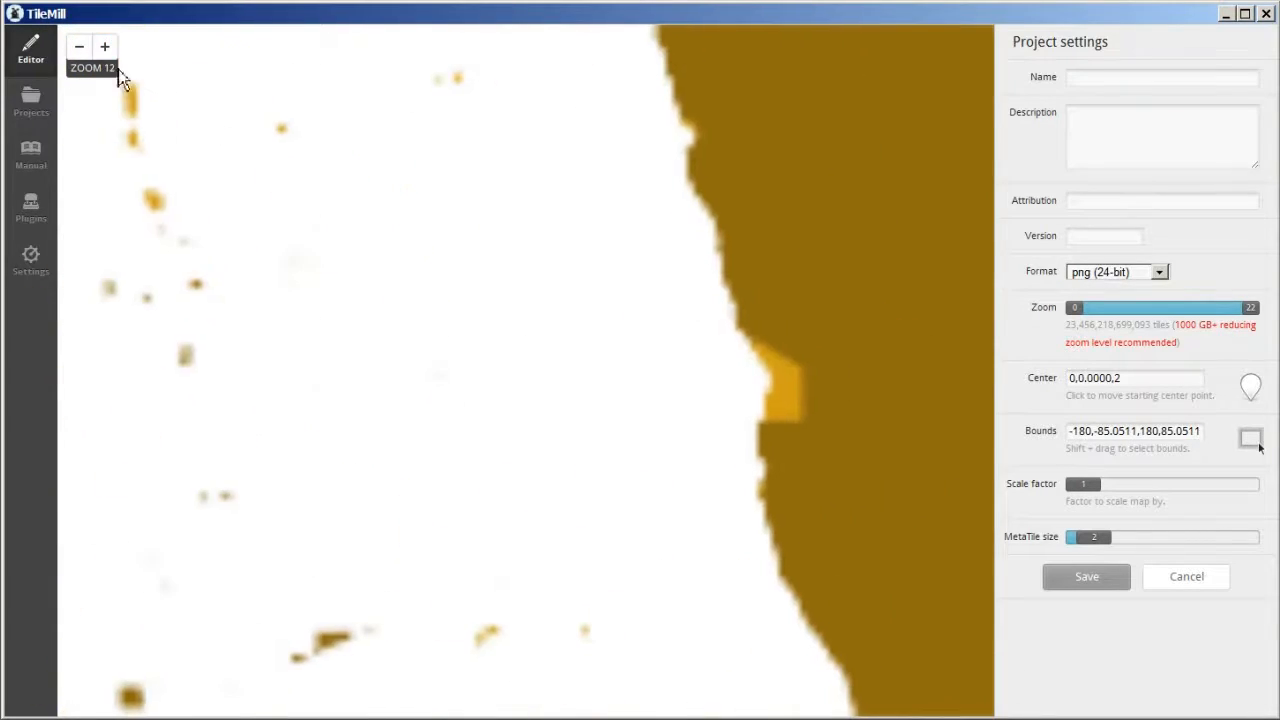
{"action": "left_click", "coordinate": [105, 47]}
{"action": "left_click_drag", "start_coordinate": [774, 278], "coordinate": [499, 318]}
{"action": "left_click", "coordinate": [105, 47]}
{"action": "left_click_drag", "start_coordinate": [480, 446], "coordinate": [733, 379]}
{"action": "left_click_drag", "start_coordinate": [990, 29], "coordinate": [88, 702]}
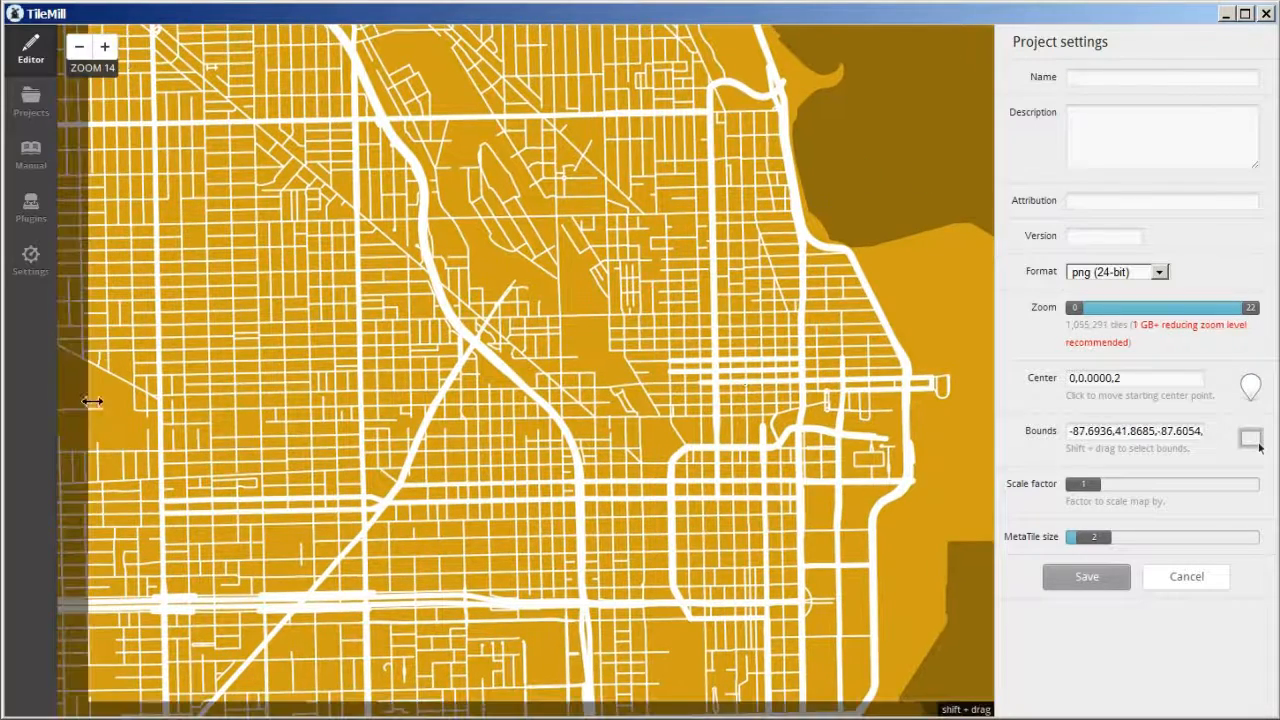
- Pull all four edges of the bounds in closer to downtown, place the center point mid-area at zoom 14, and save the settings
{"action": "left_click_drag", "start_coordinate": [92, 395], "coordinate": [256, 420]}
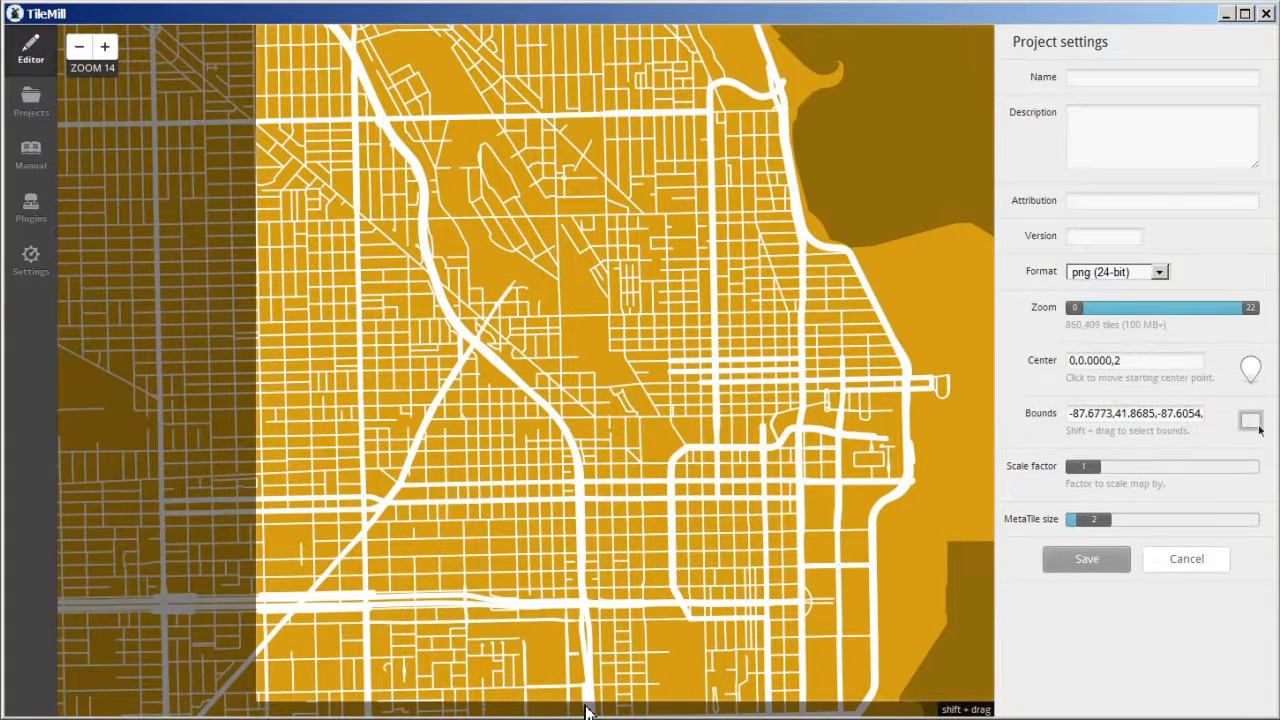
{"action": "mouse_move", "coordinate": [585, 700]}
{"action": "left_mouse_down"}
{"action": "mouse_move", "coordinate": [583, 666]}
{"action": "mouse_move", "coordinate": [588, 678]}
{"action": "left_mouse_up"}
{"action": "left_click_drag", "start_coordinate": [541, 28], "coordinate": [541, 64]}
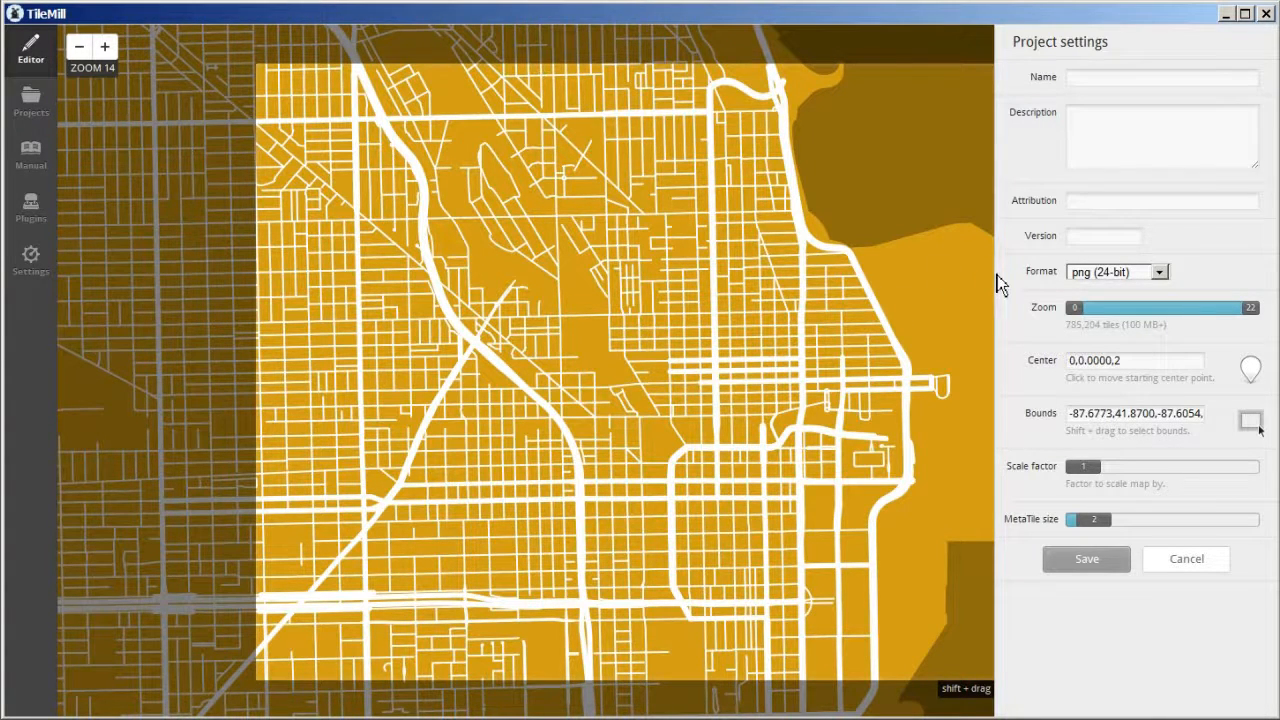
{"action": "left_click_drag", "start_coordinate": [992, 279], "coordinate": [955, 290]}
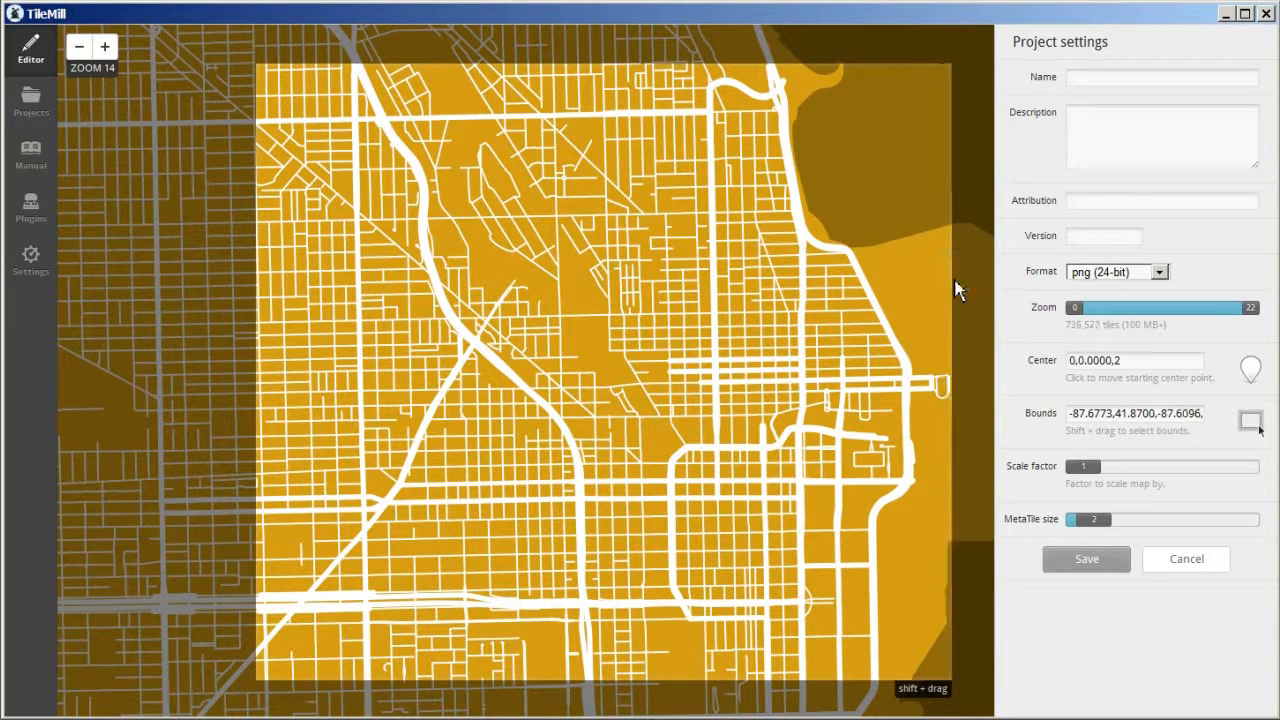
{"action": "left_click", "coordinate": [614, 359]}
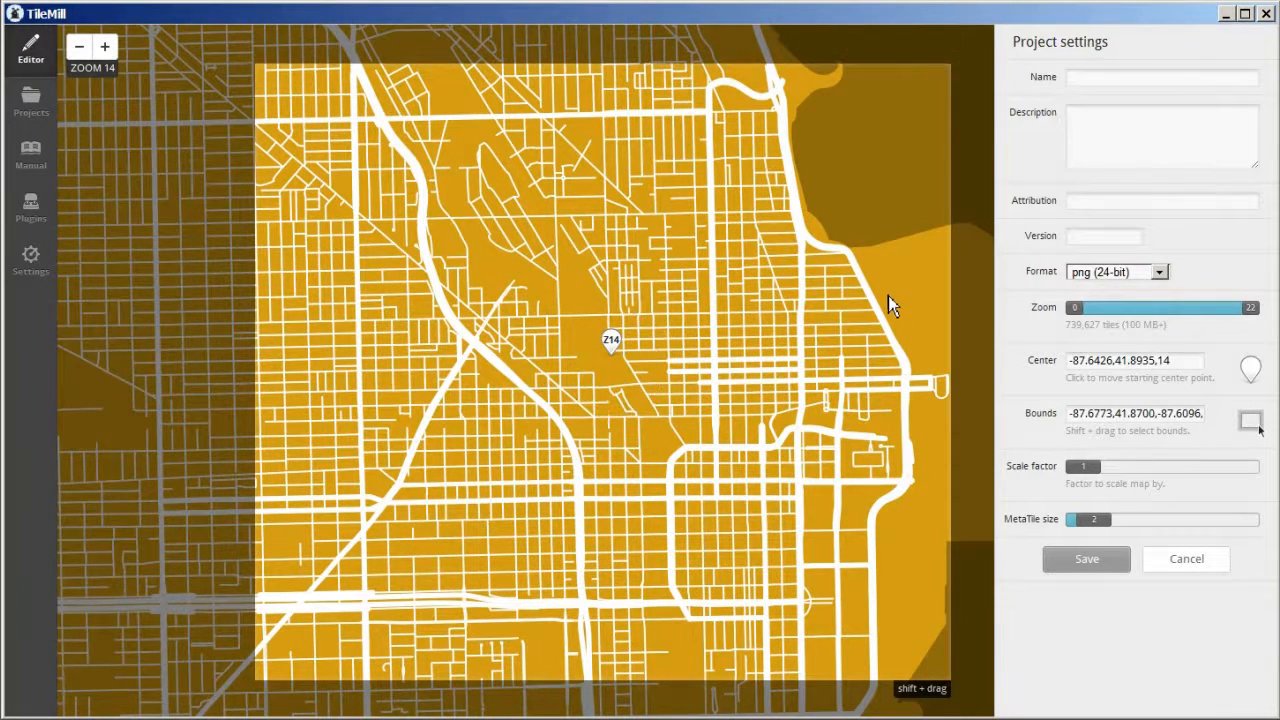
{"action": "left_click", "coordinate": [1089, 566]}
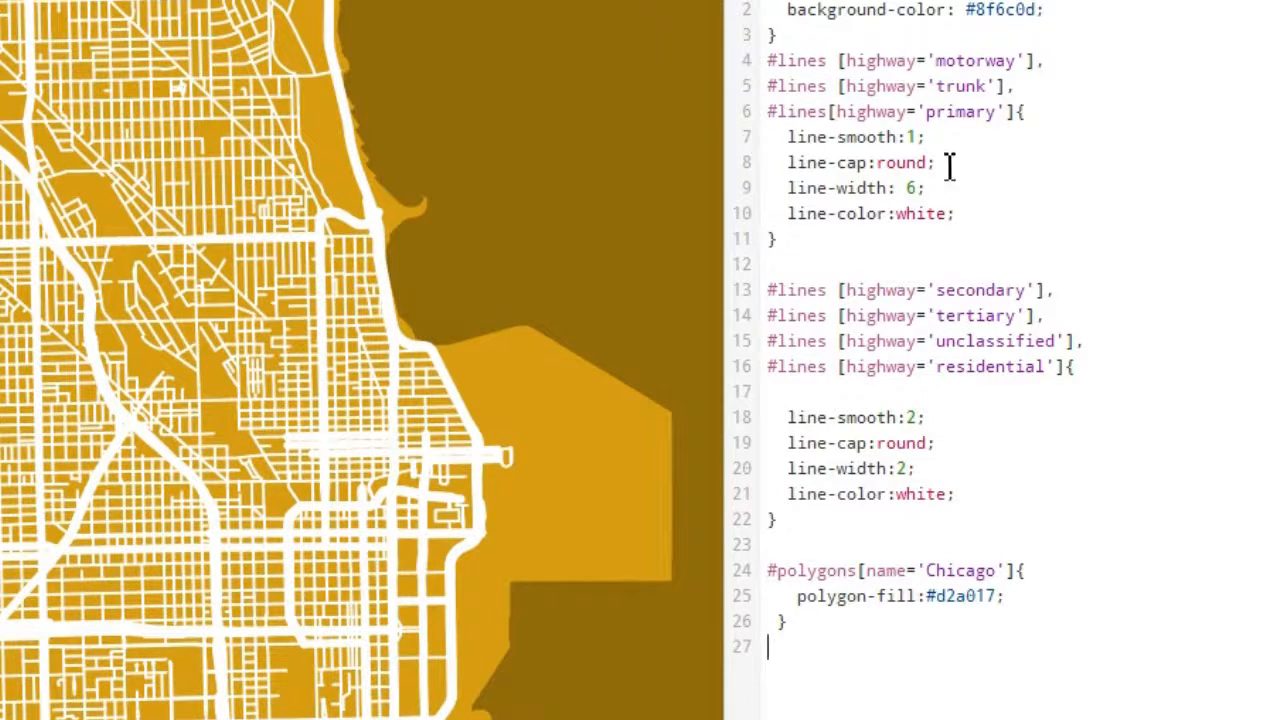
- Set line-width to 12 for motorway, trunk and primary roads and 8 for secondary, tertiary, unclassified and residential roads; save the project
{"action": "double_click", "coordinate": [913, 188]}
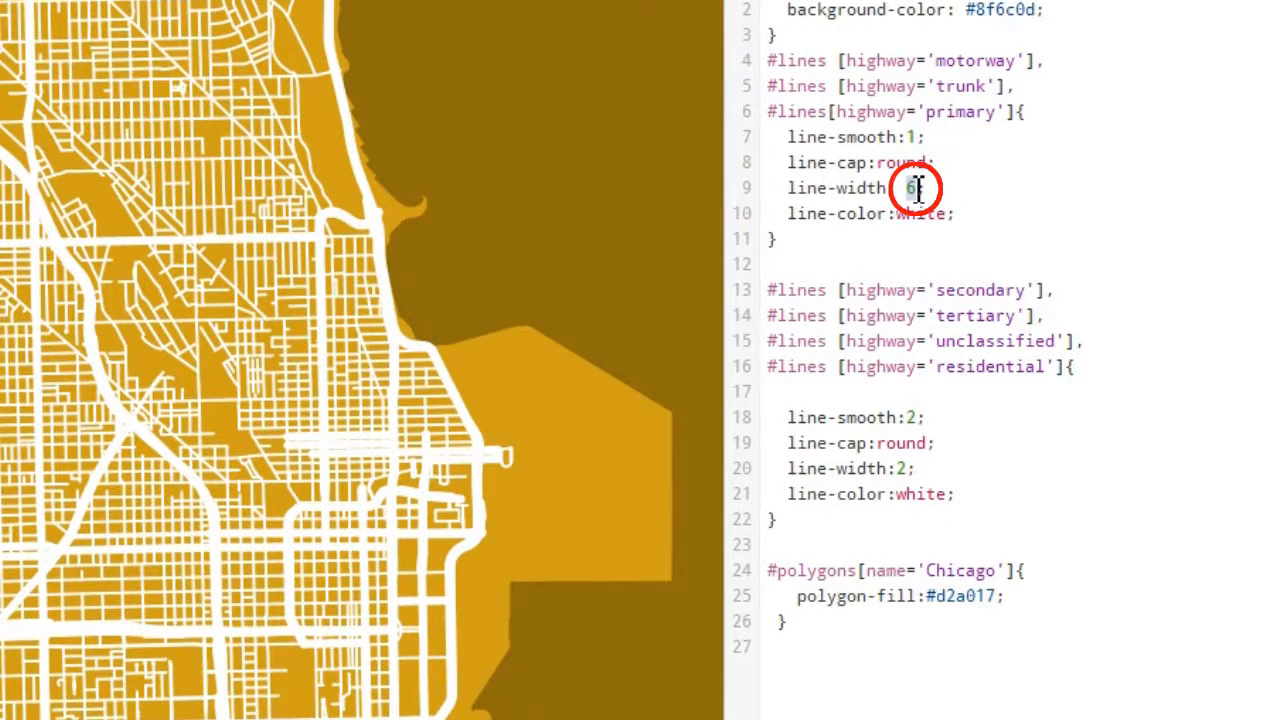
{"action": "type", "text": "12"}
{"action": "left_click", "coordinate": [775, 263]}
{"action": "left_click", "coordinate": [903, 468]}
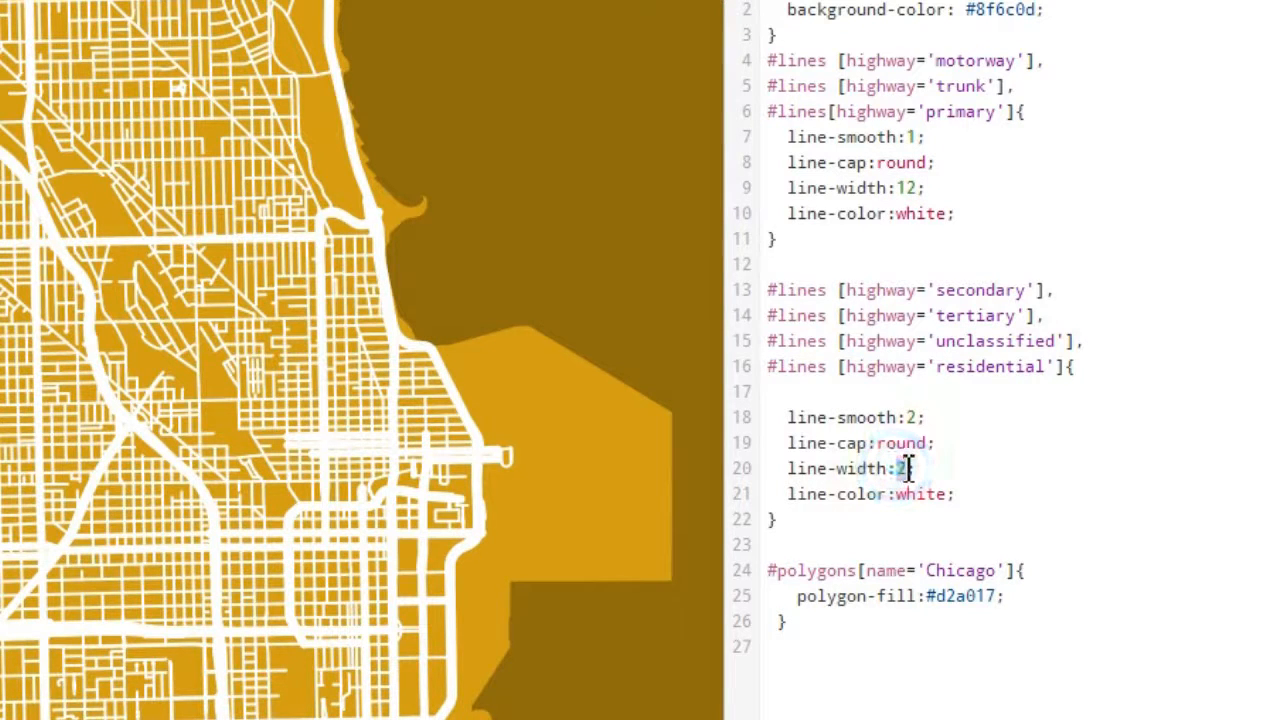
{"action": "double_click", "coordinate": [904, 467]}
{"action": "type", "text": "8"}
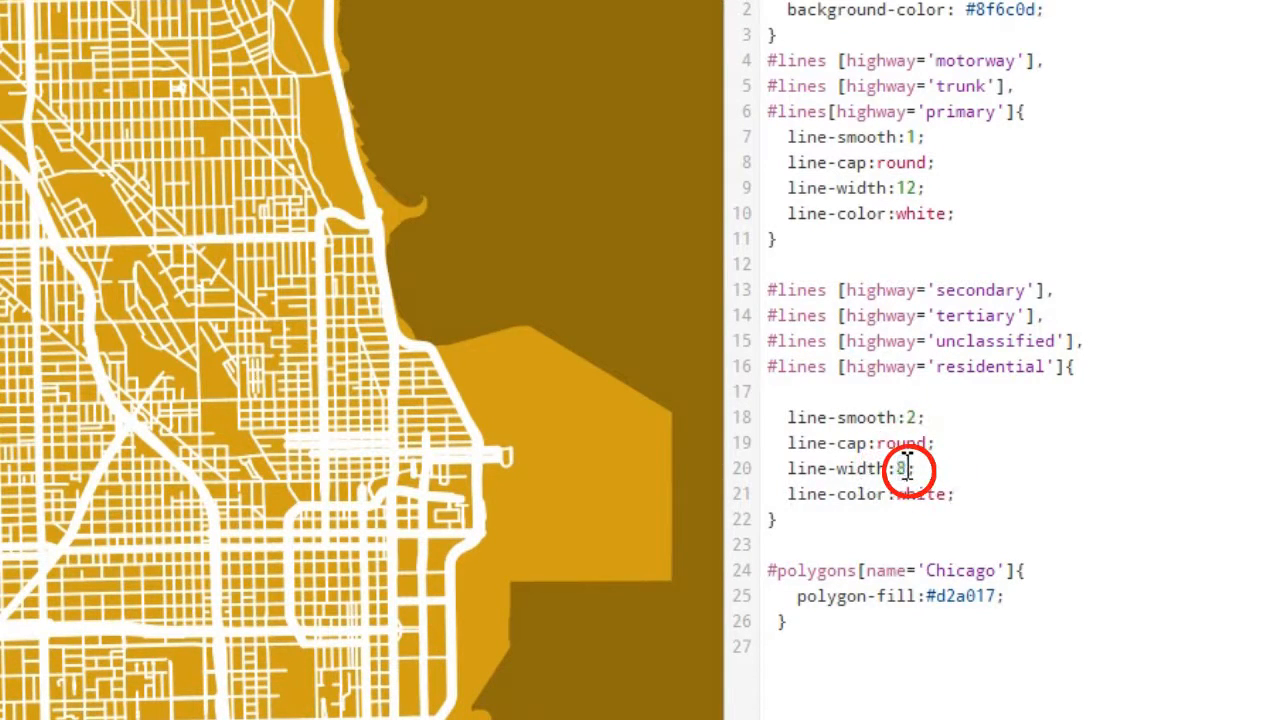
{"action": "left_click", "coordinate": [1013, 472]}
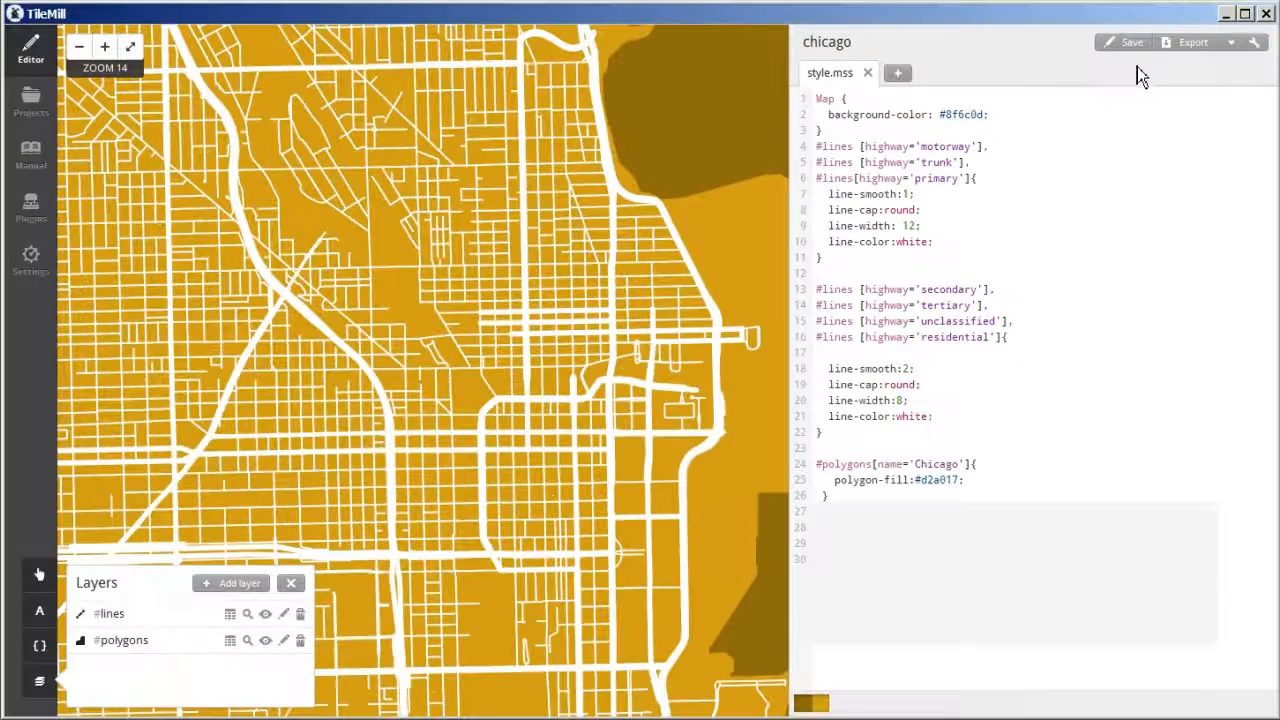
{"action": "left_click", "coordinate": [1130, 45]}
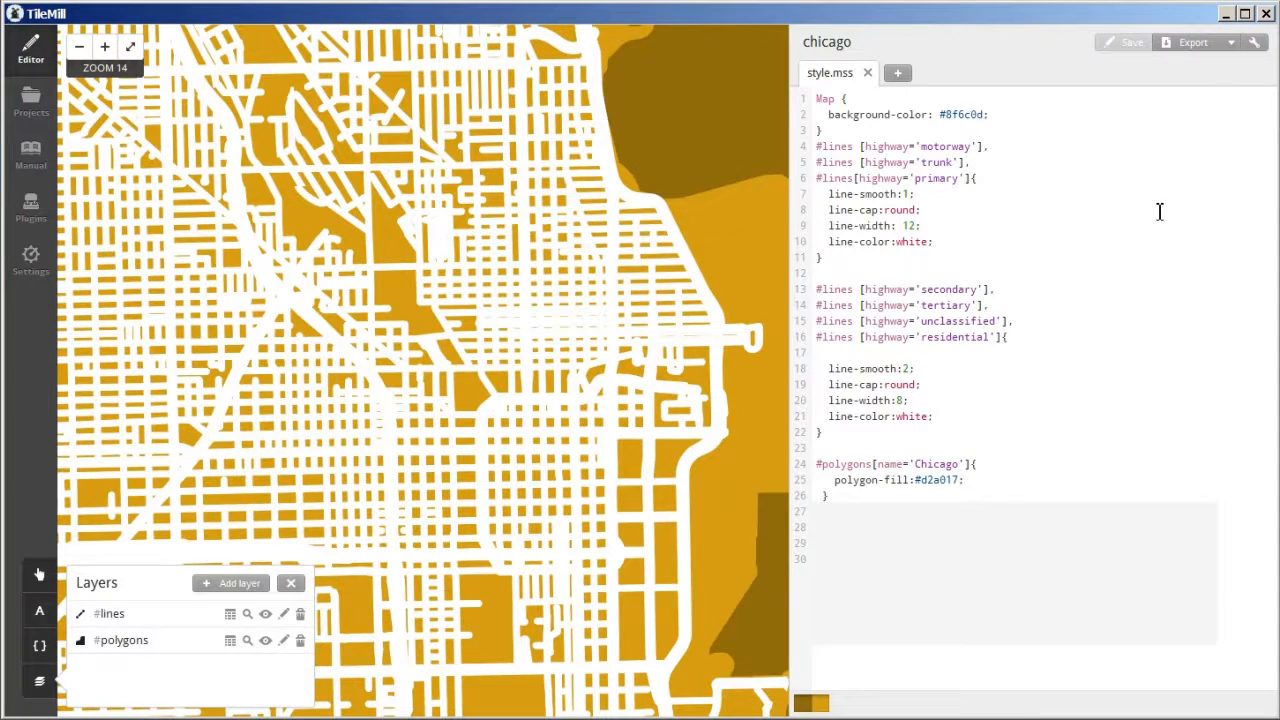
- Export the map as chicago.png with a width of 3000 pixels, using the project bounds
{"action": "left_click", "coordinate": [1191, 47]}
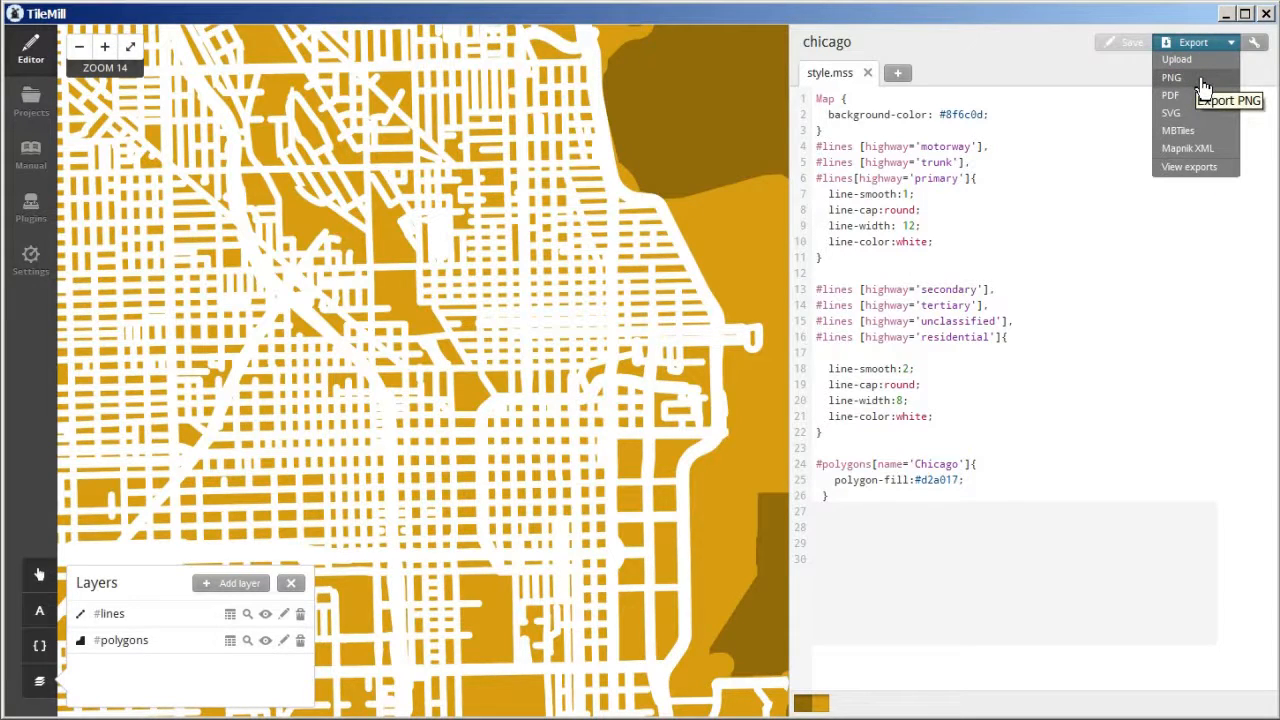
{"action": "left_click", "coordinate": [1201, 80]}
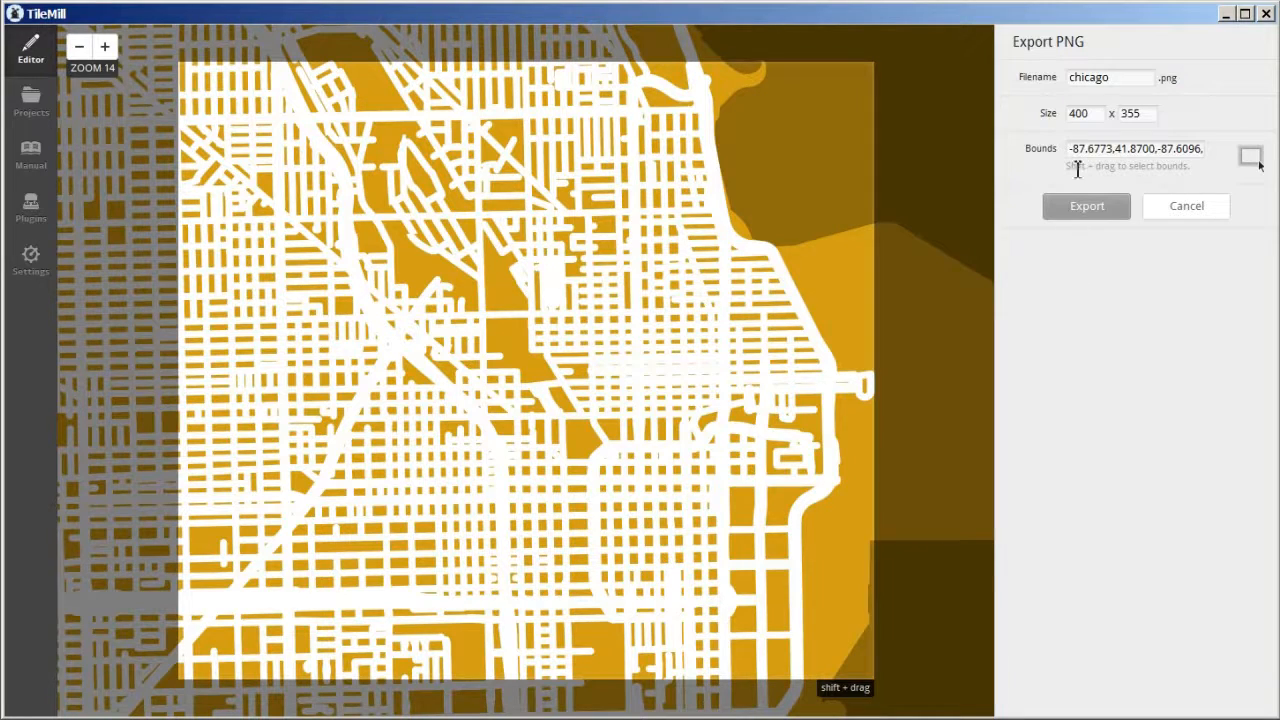
{"action": "double_click", "coordinate": [1095, 115]}
{"action": "type", "text": "3000"}
{"action": "left_click", "coordinate": [1108, 215]}
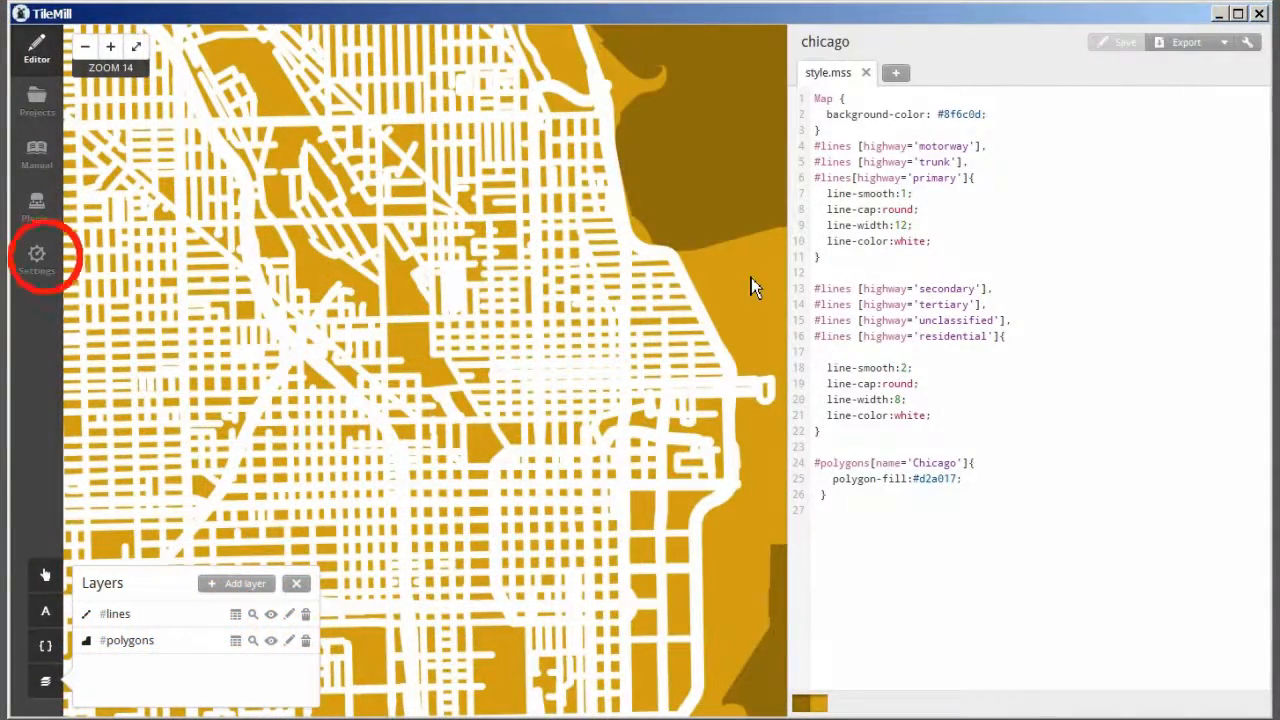
{"action": "left_click", "coordinate": [37, 258]}
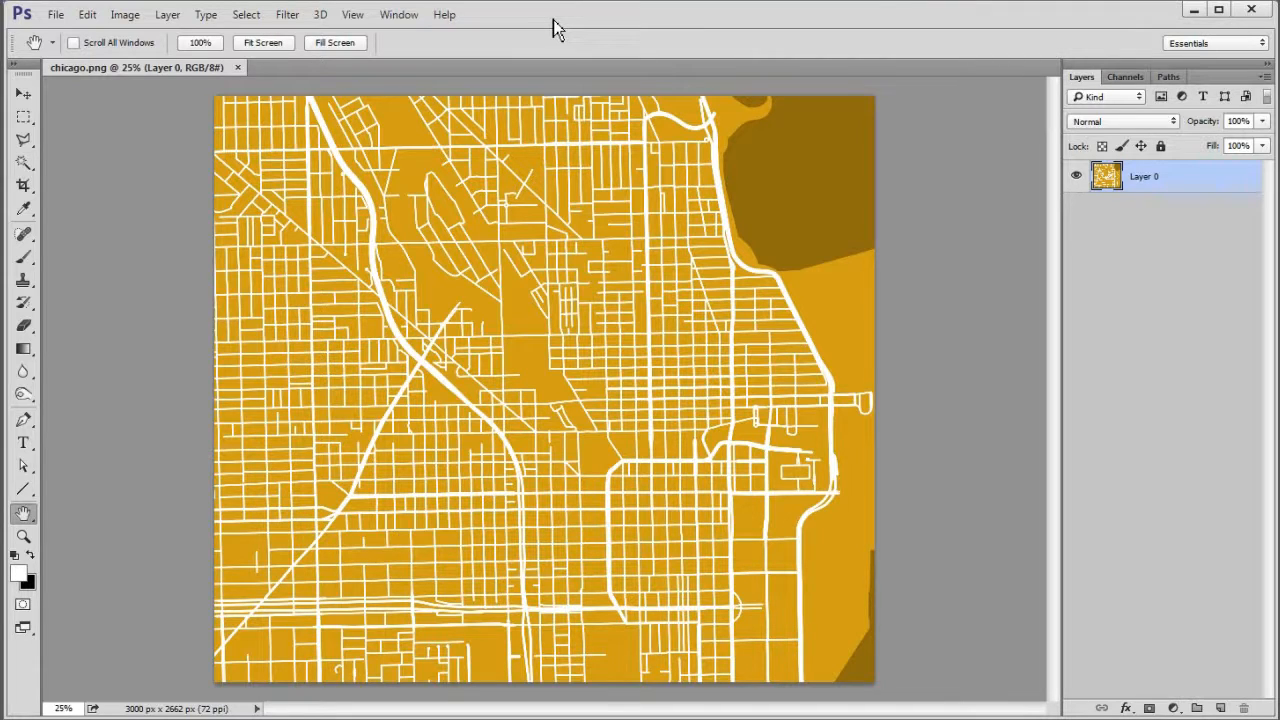
- Switch to Photoshop, rename the layer of chicago.png to bg, and copy it to a new layer named roads
{"action": "double_click", "coordinate": [1145, 177]}
{"action": "type", "text": "bg"}
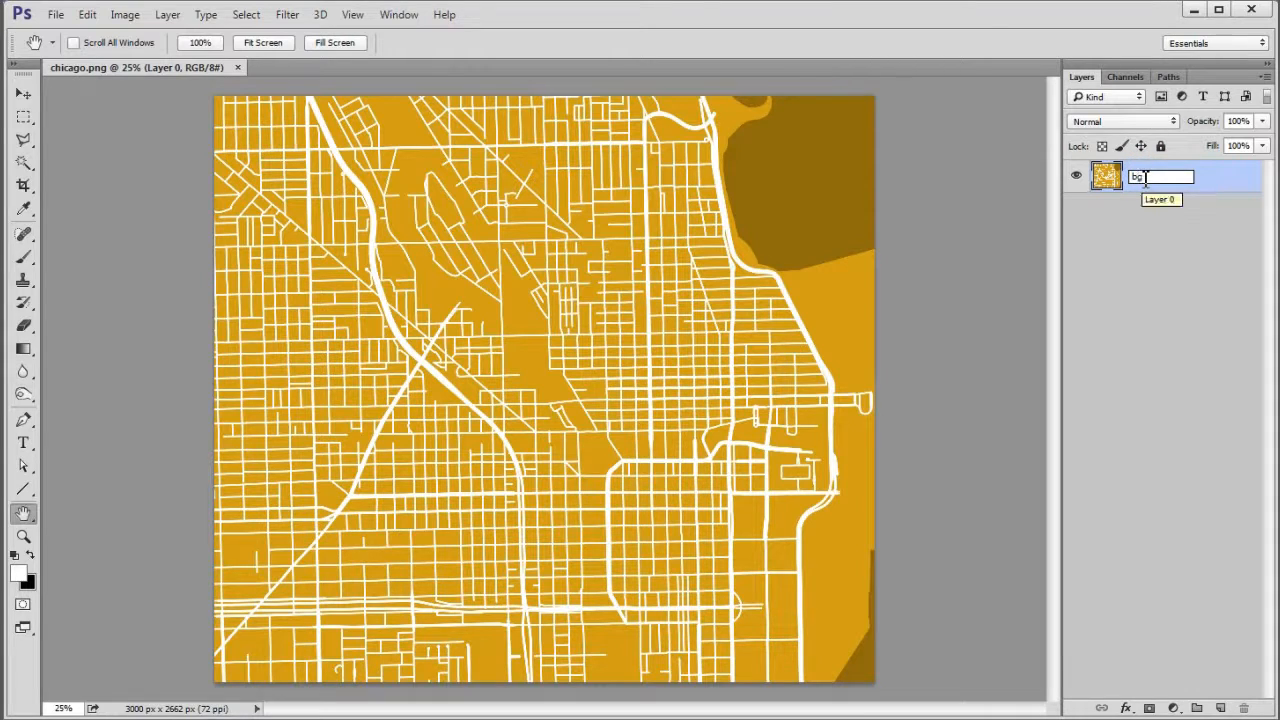
{"action": "key", "text": "Return"}
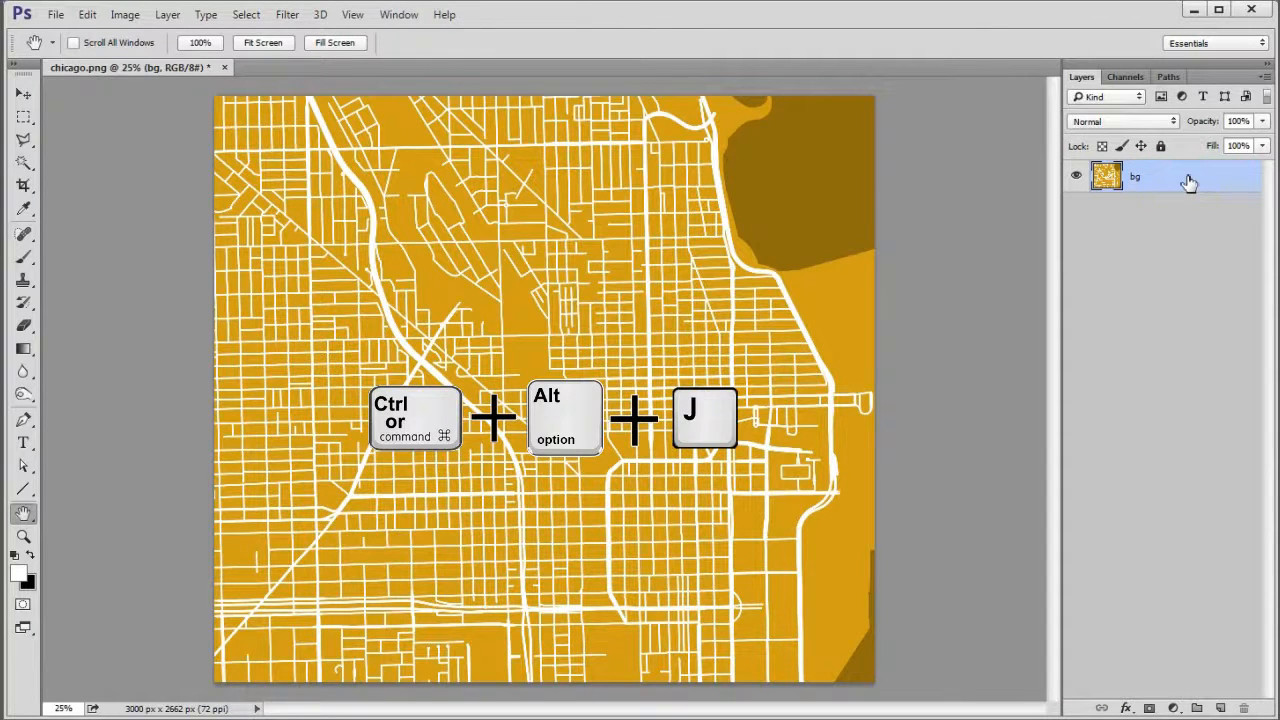
{"action": "key", "text": "ctrl+alt+j"}
{"action": "type", "text": "roads"}
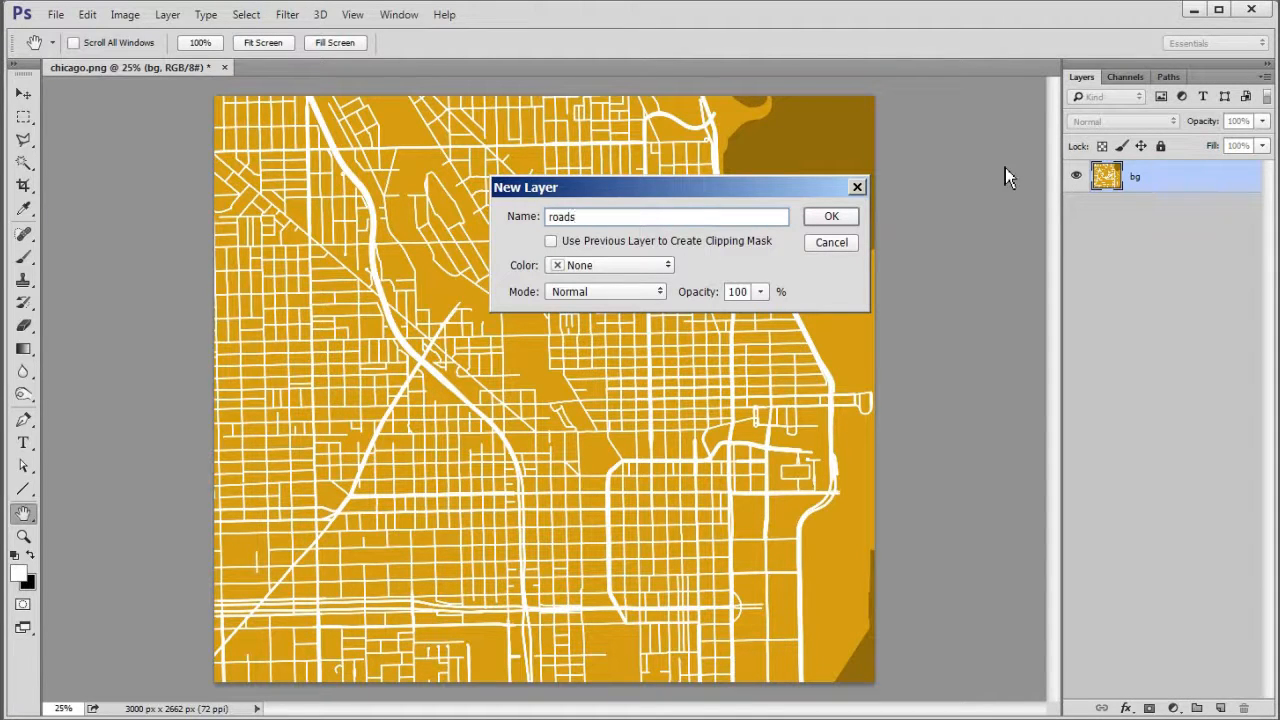
{"action": "left_click", "coordinate": [832, 218]}
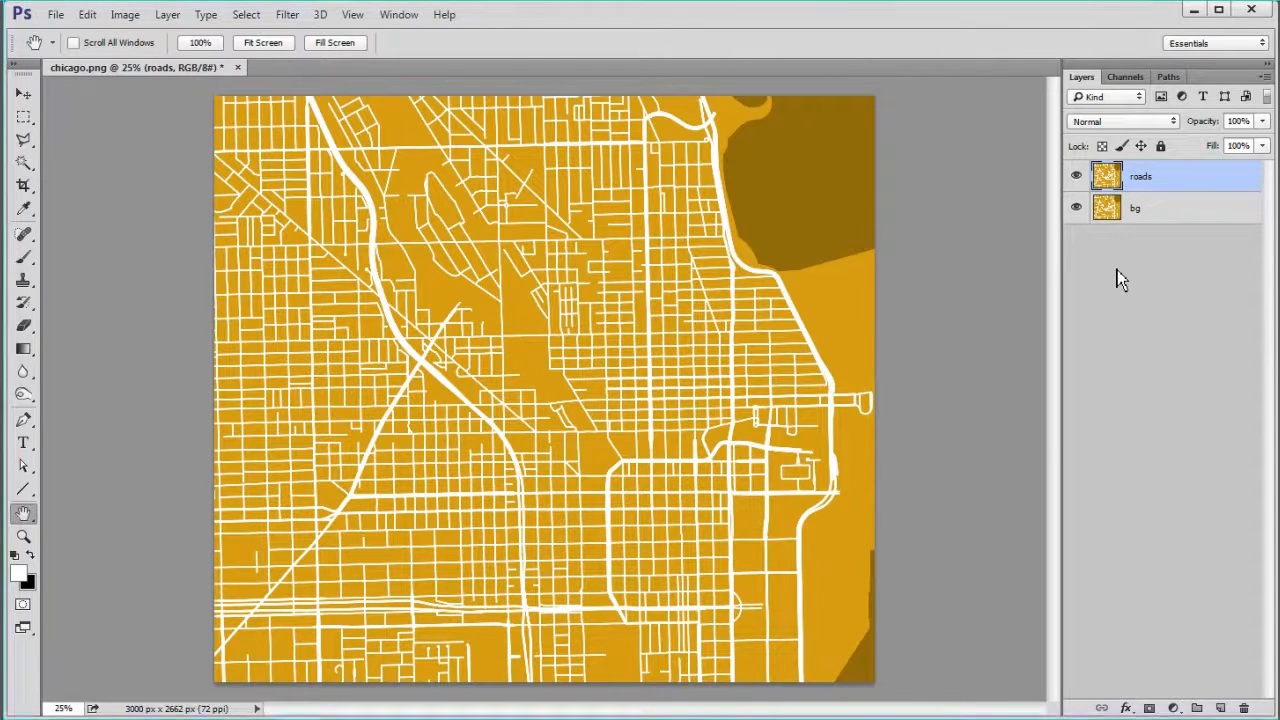
- Make a Fixed Ratio 1:1 marquee selection of about 2124 px square over downtown and the lakefront, flush with the image's eastern edge
{"action": "left_click", "coordinate": [26, 120]}
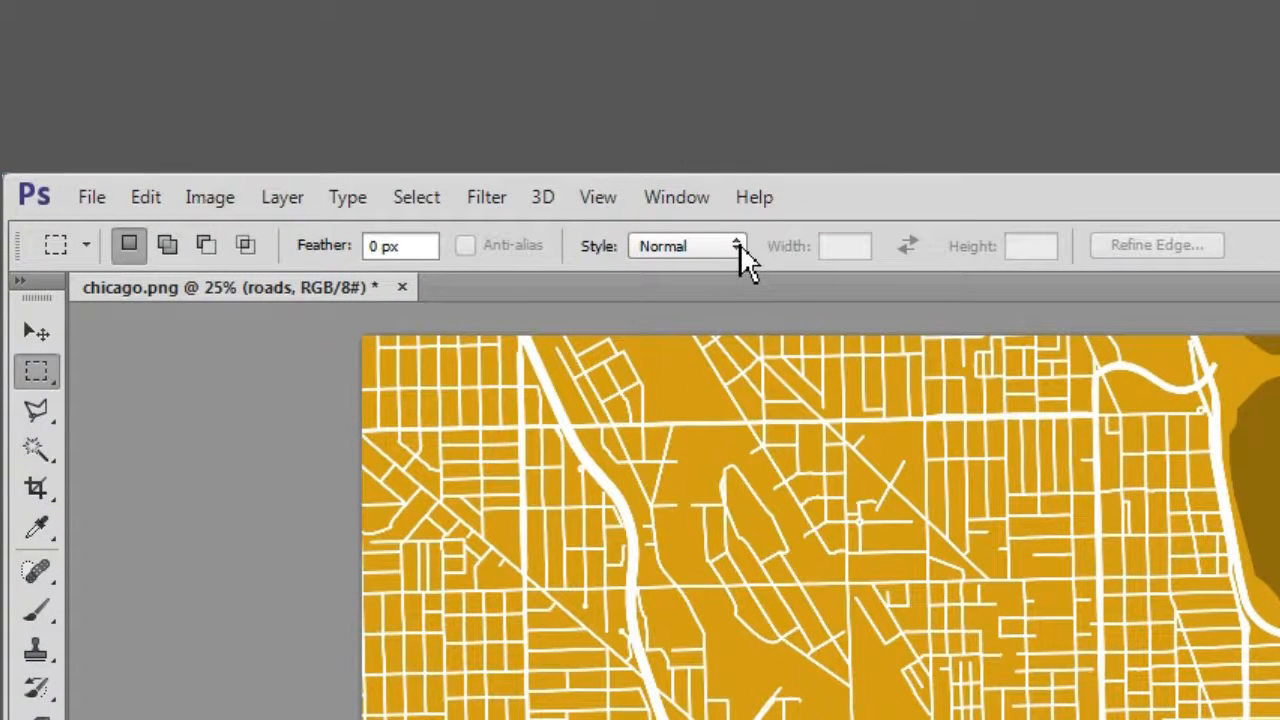
{"action": "left_click", "coordinate": [739, 247]}
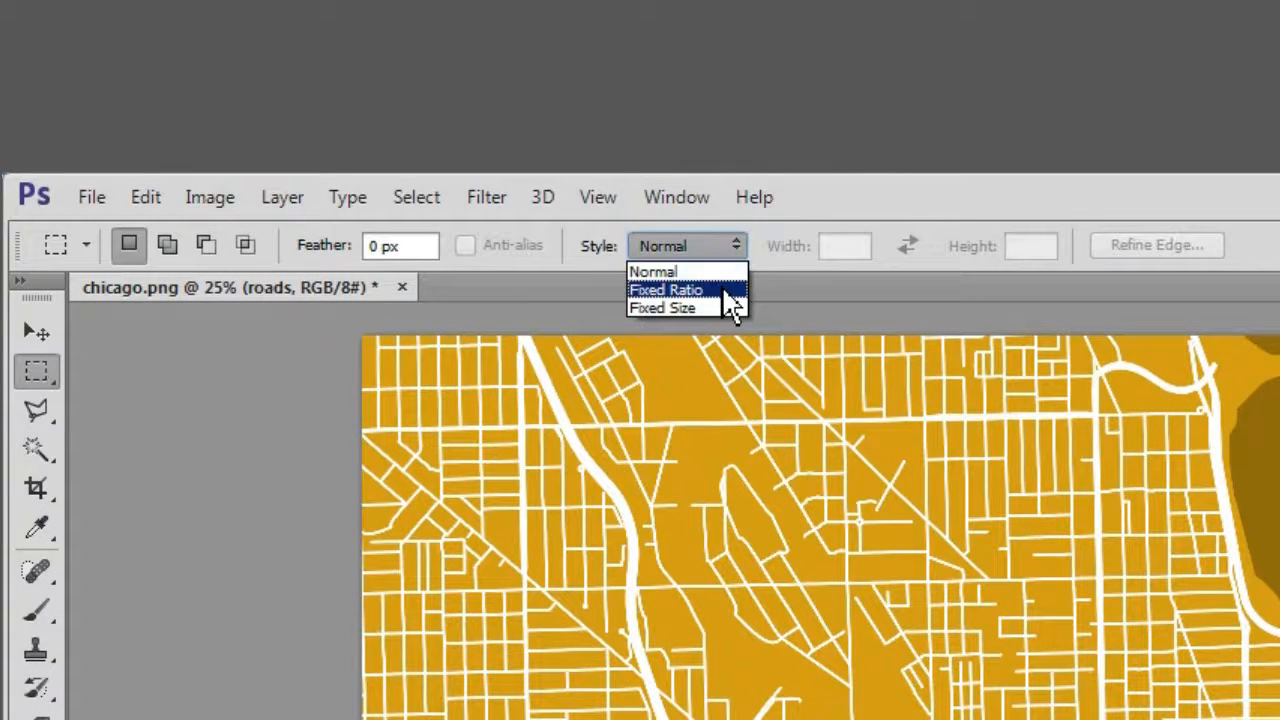
{"action": "left_click", "coordinate": [724, 292]}
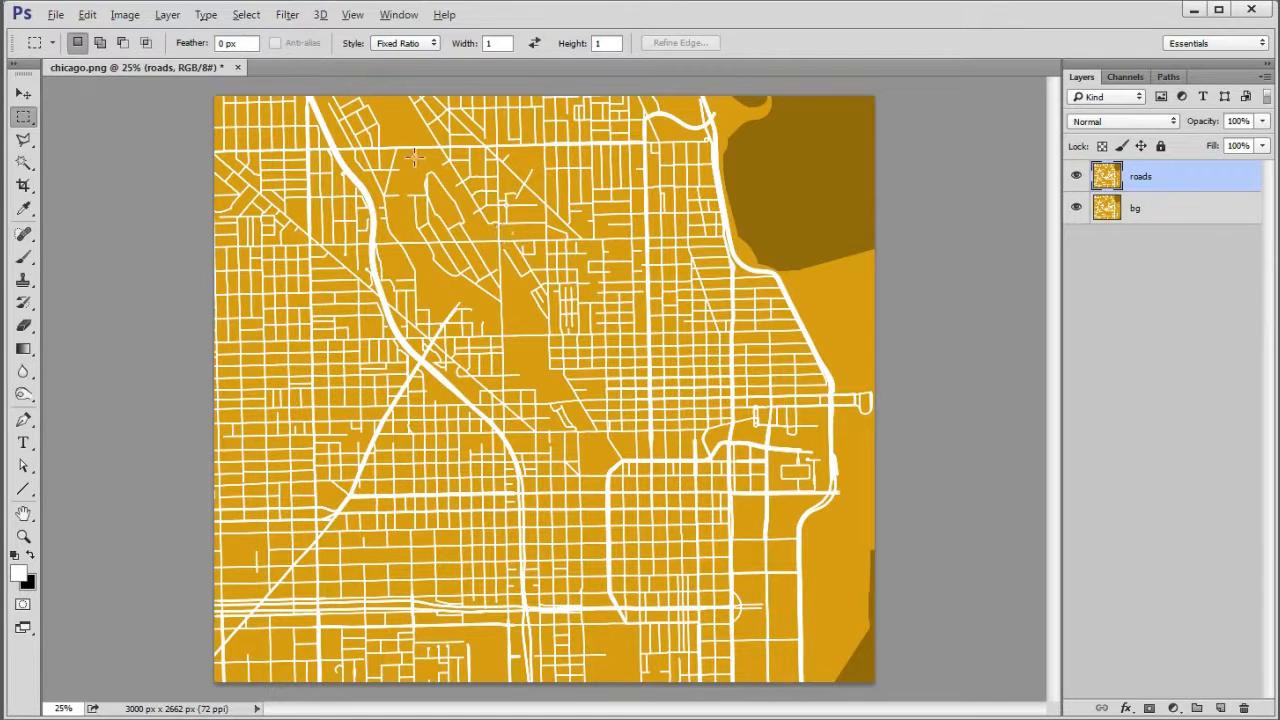
{"action": "left_click_drag", "start_coordinate": [409, 125], "coordinate": [882, 690]}
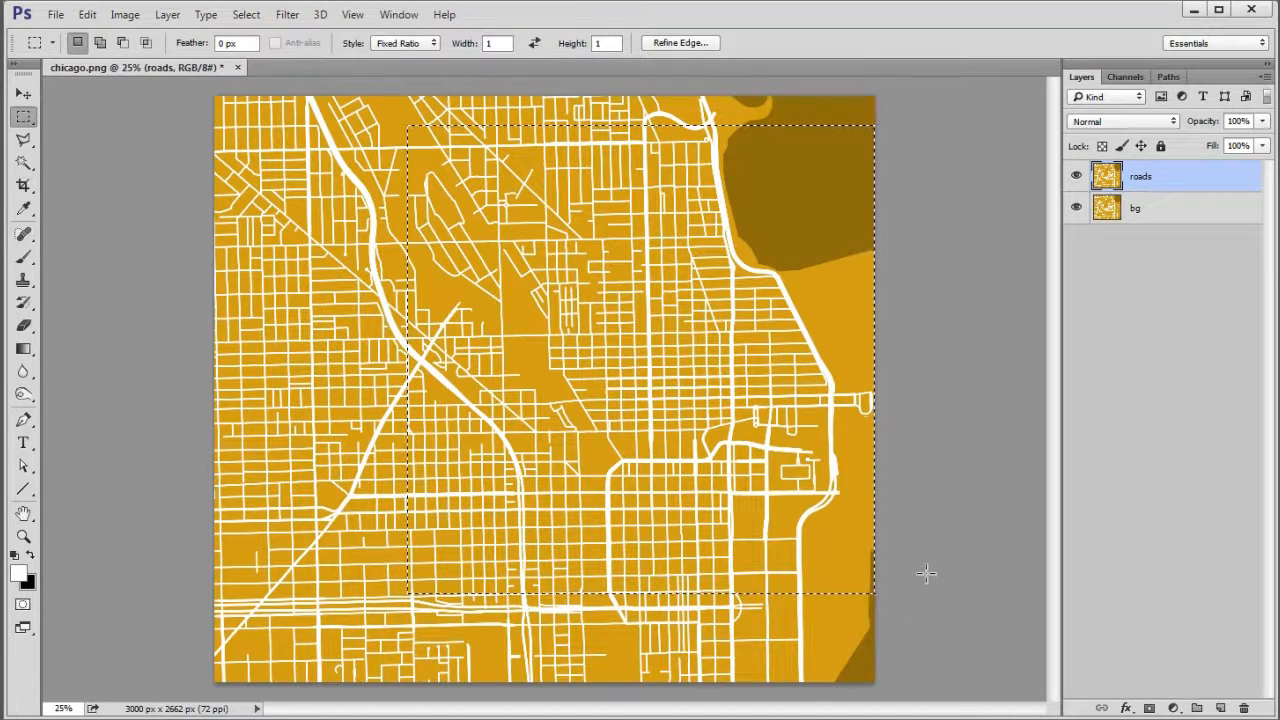
{"action": "left_click_drag", "start_coordinate": [709, 334], "coordinate": [701, 341]}
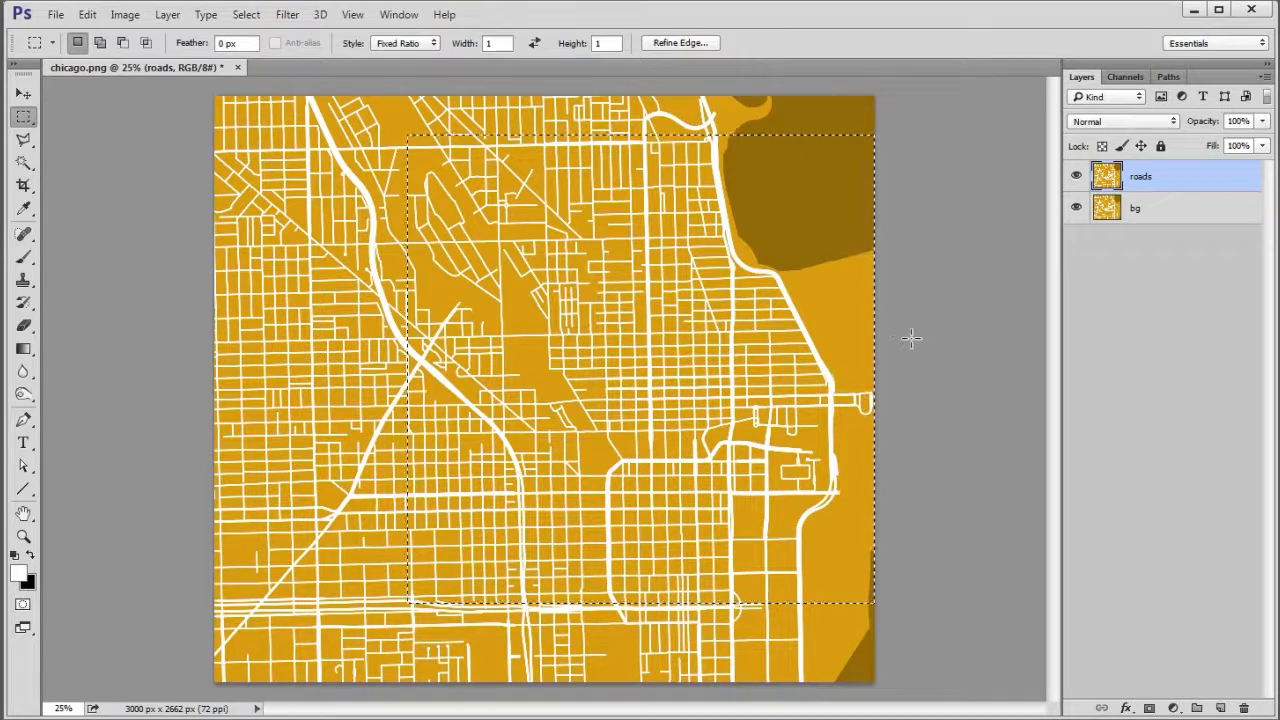
- Crop the image to the square selection and deselect
{"action": "left_click", "coordinate": [125, 14]}
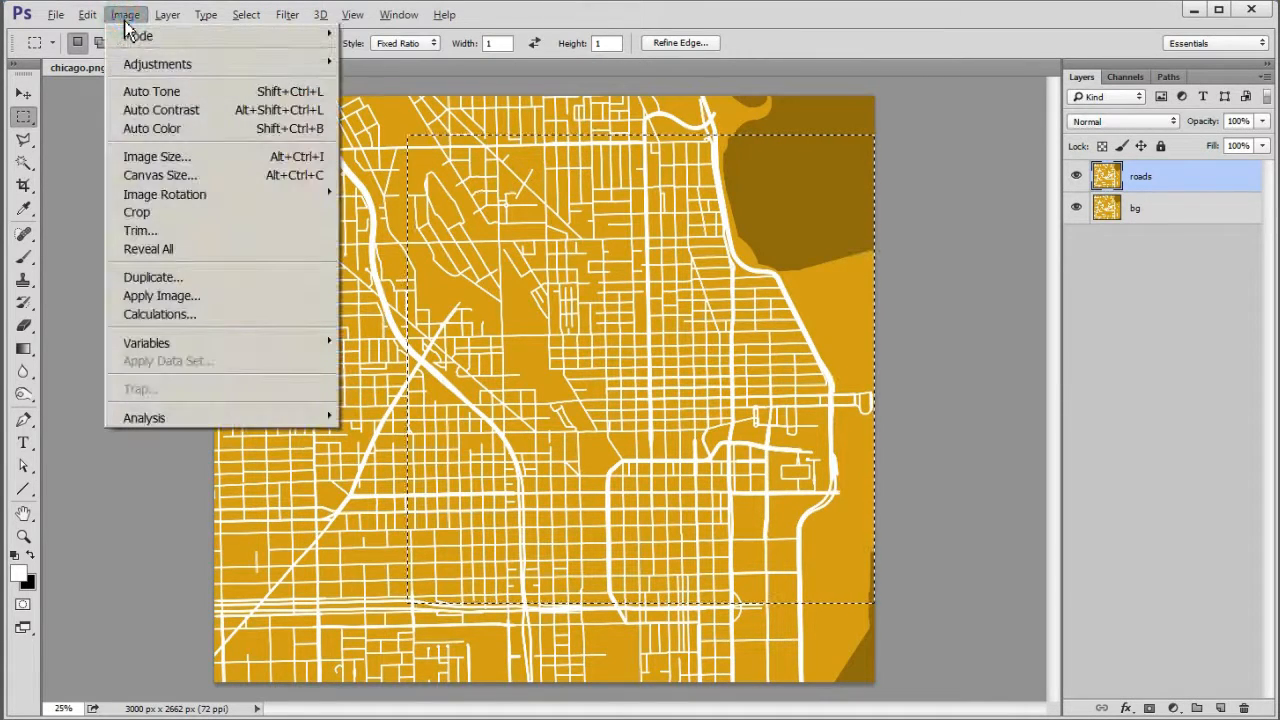
{"action": "left_click", "coordinate": [229, 213]}
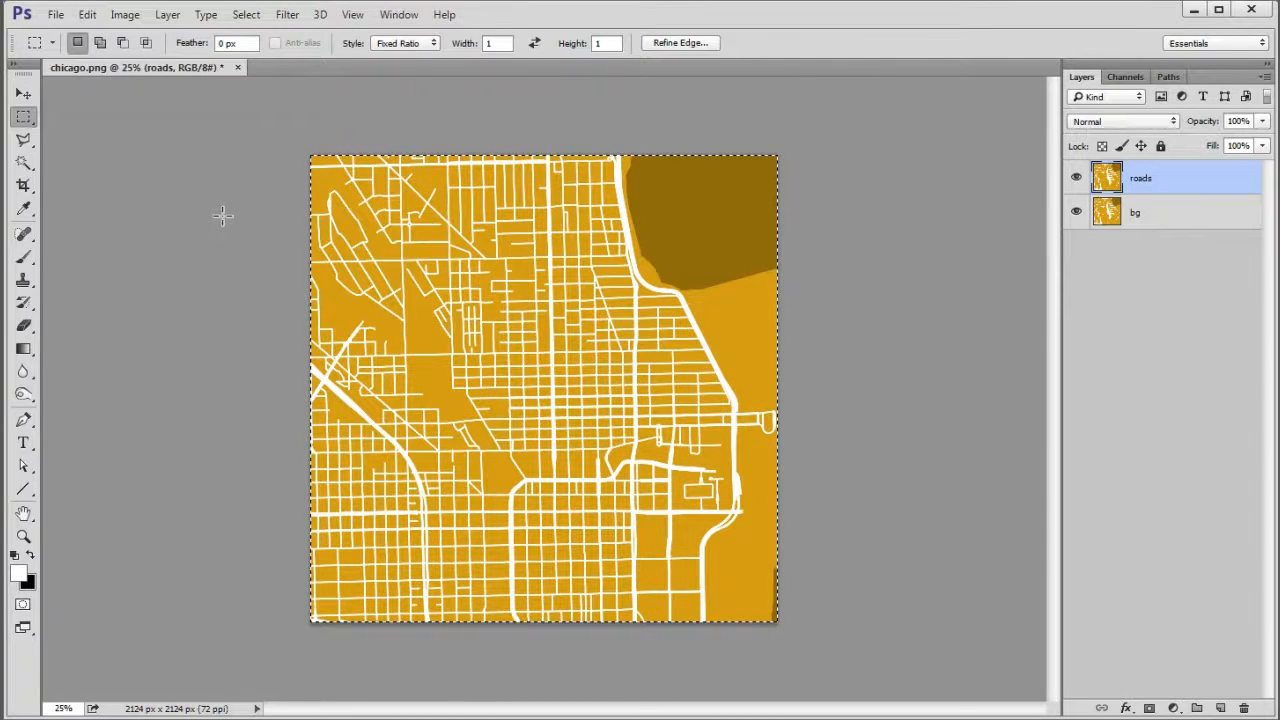
{"action": "key", "text": "ctrl+d"}
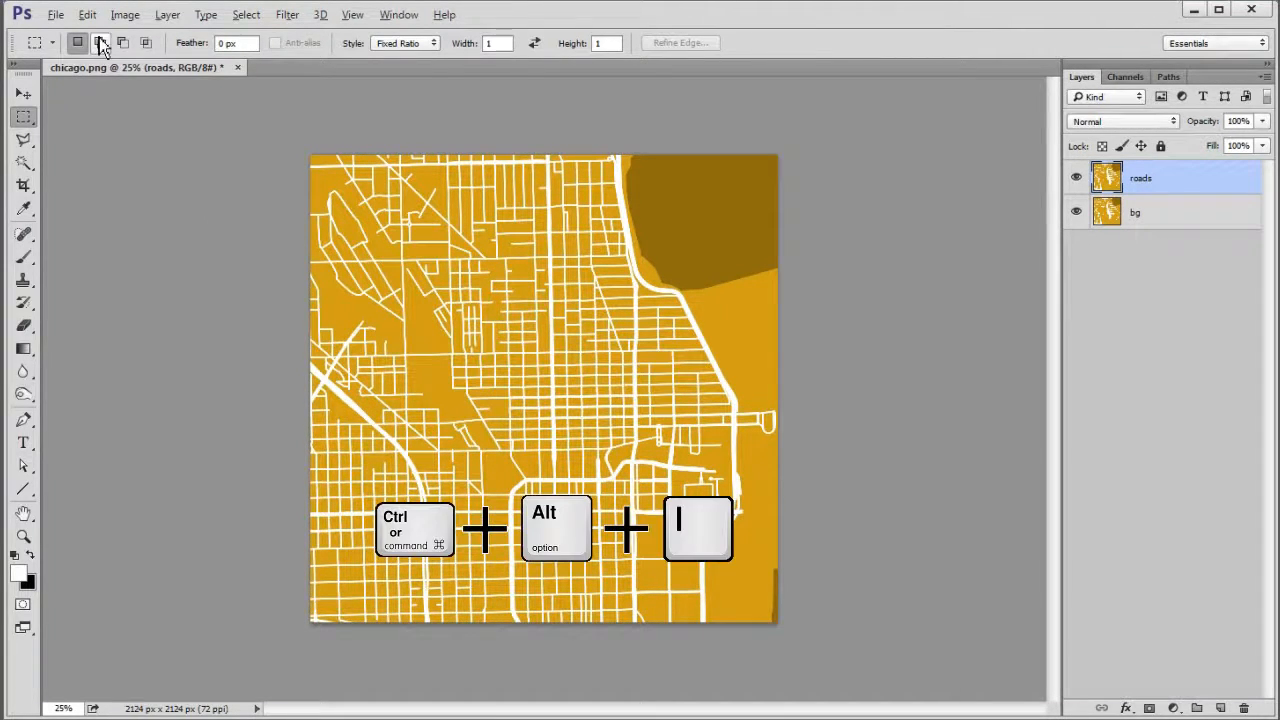
- Resize the image to 3000 x 3000 pixels at a resolution of 300 pixels/inch
{"action": "left_click", "coordinate": [125, 15]}
{"action": "left_click", "coordinate": [197, 158]}
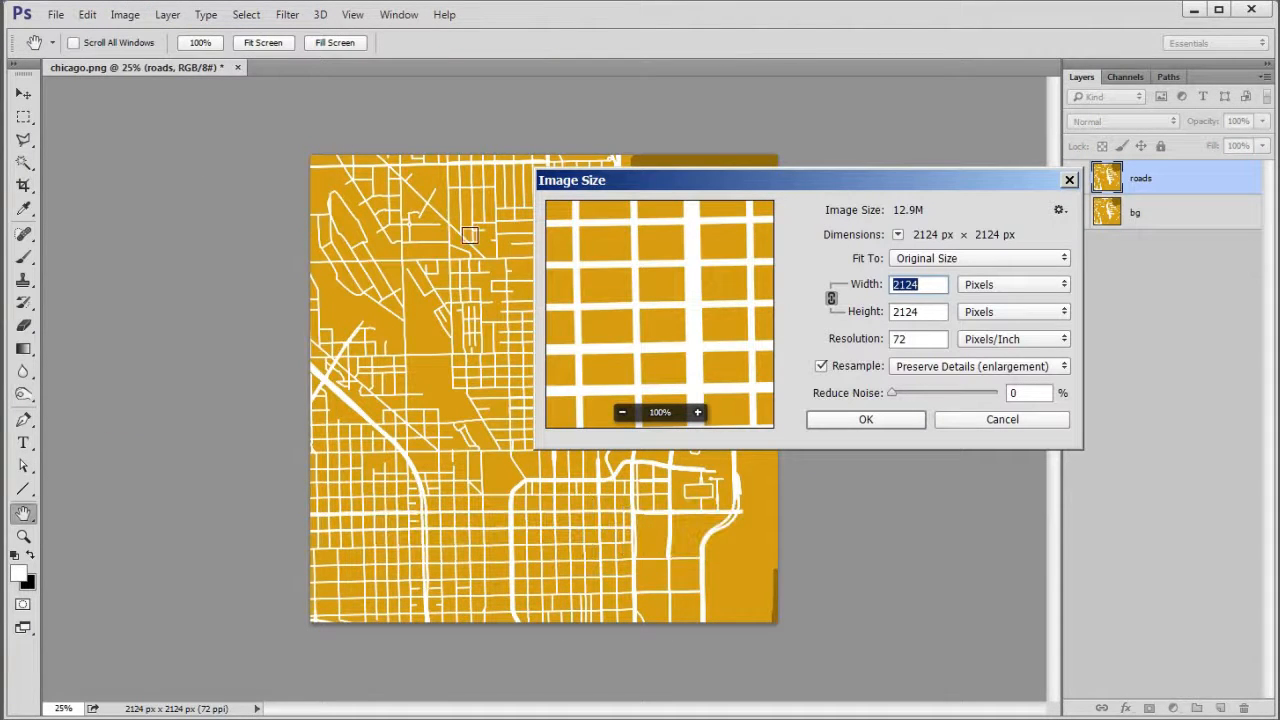
{"action": "double_click", "coordinate": [902, 339]}
{"action": "type", "text": "300"}
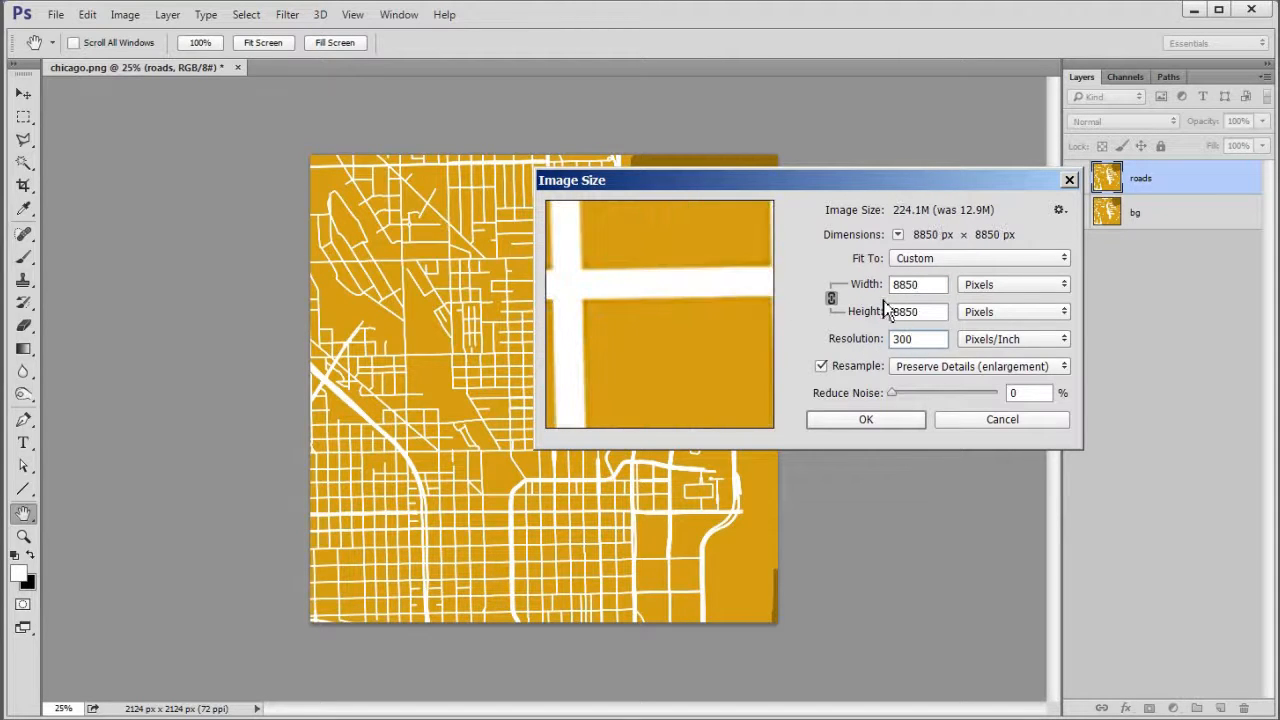
{"action": "double_click", "coordinate": [935, 286]}
{"action": "type", "text": "3000"}
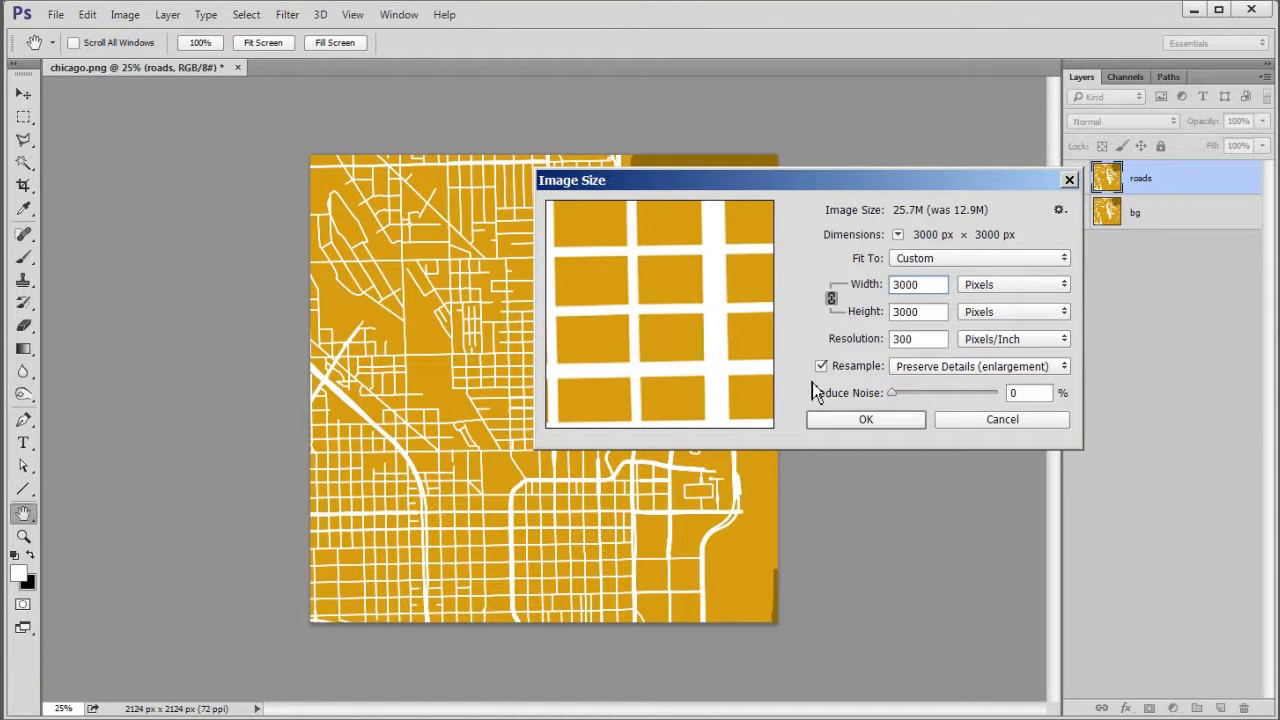
{"action": "left_click", "coordinate": [852, 424]}
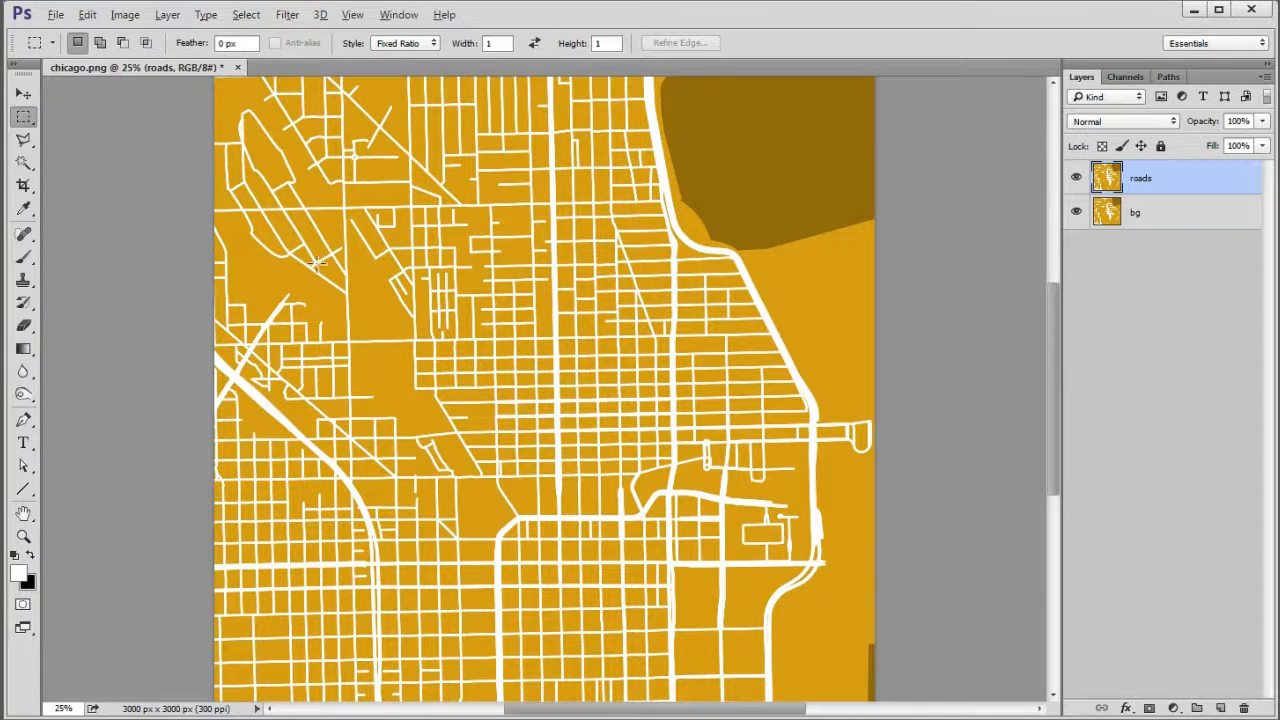
- Save the document as chicago in Photoshop (PSD) format with its layers
{"action": "left_click", "coordinate": [56, 14]}
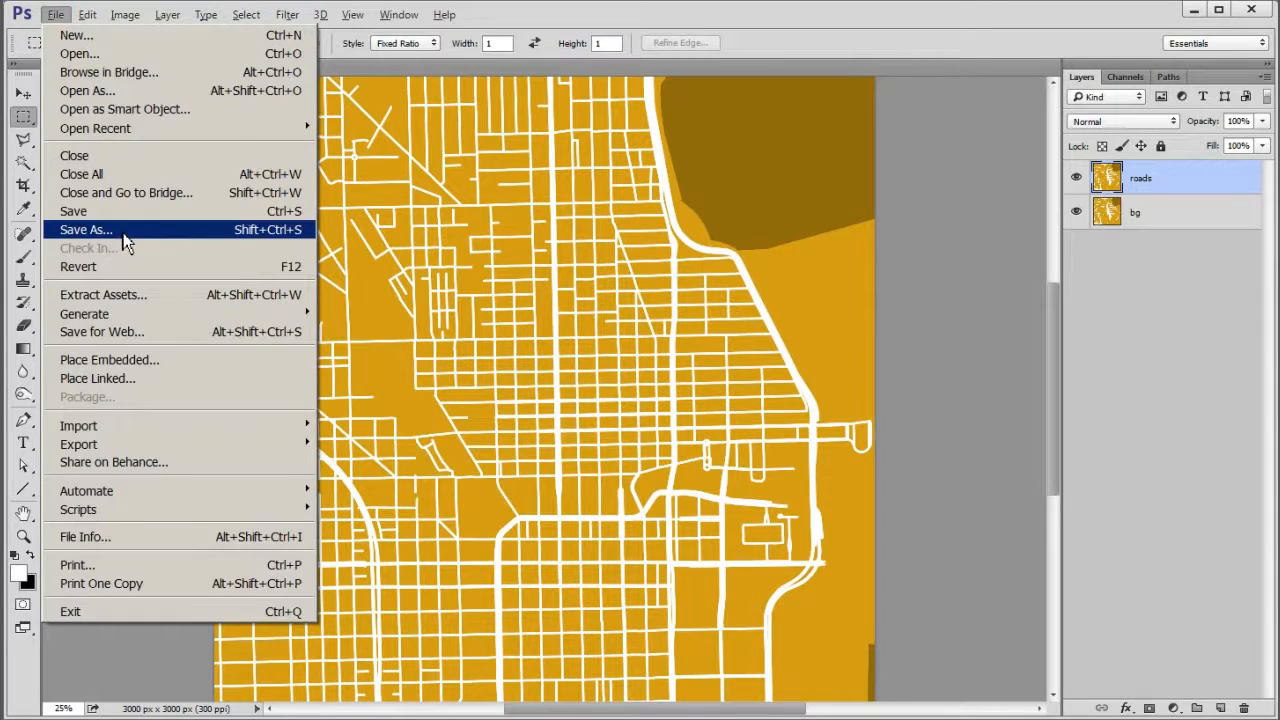
{"action": "left_click", "coordinate": [121, 230]}
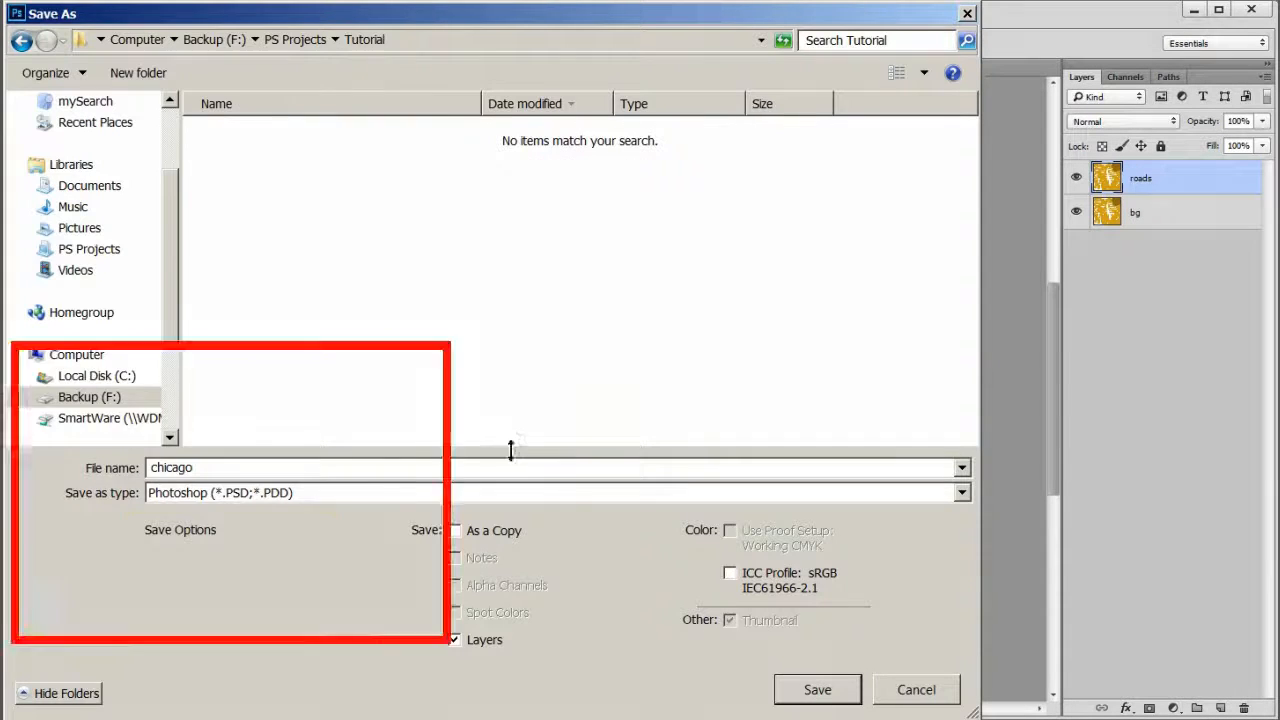
{"action": "left_click", "coordinate": [818, 690]}
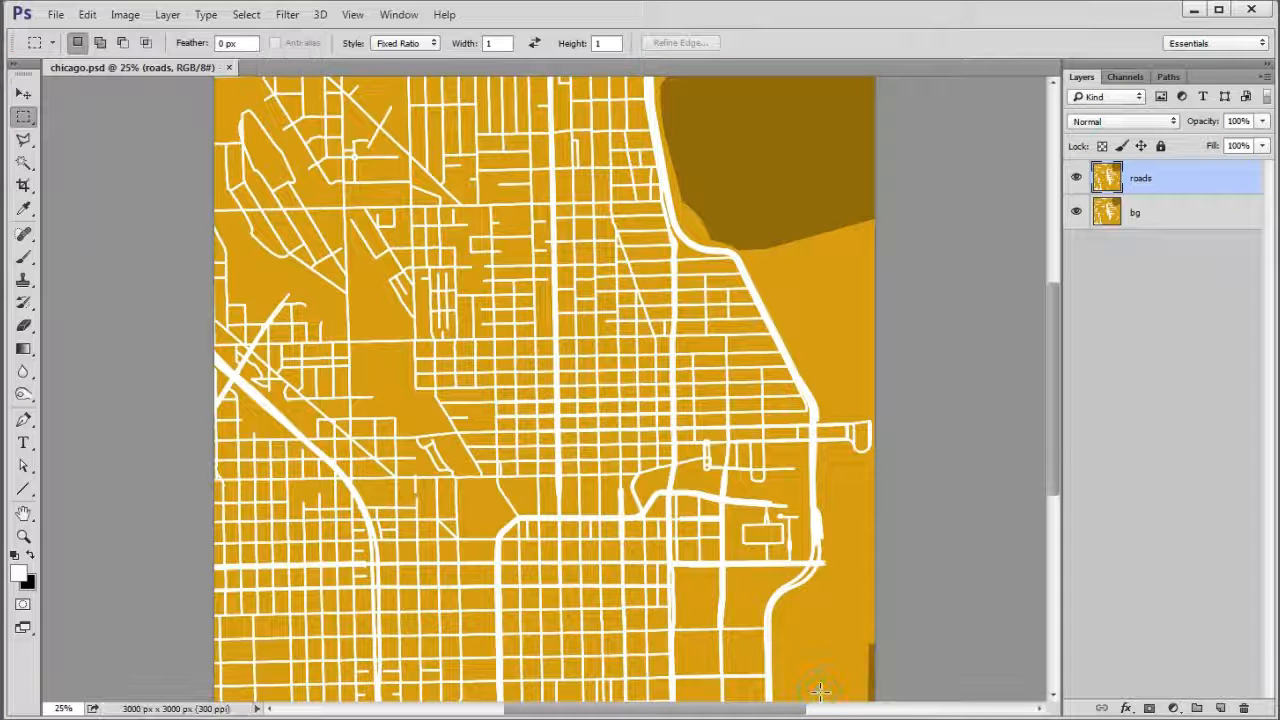
- Convert the document to CMYK Color mode without merging the layers, accepting the U.S. Web Coated (SWOP) v2 profile
{"action": "left_click", "coordinate": [125, 15]}
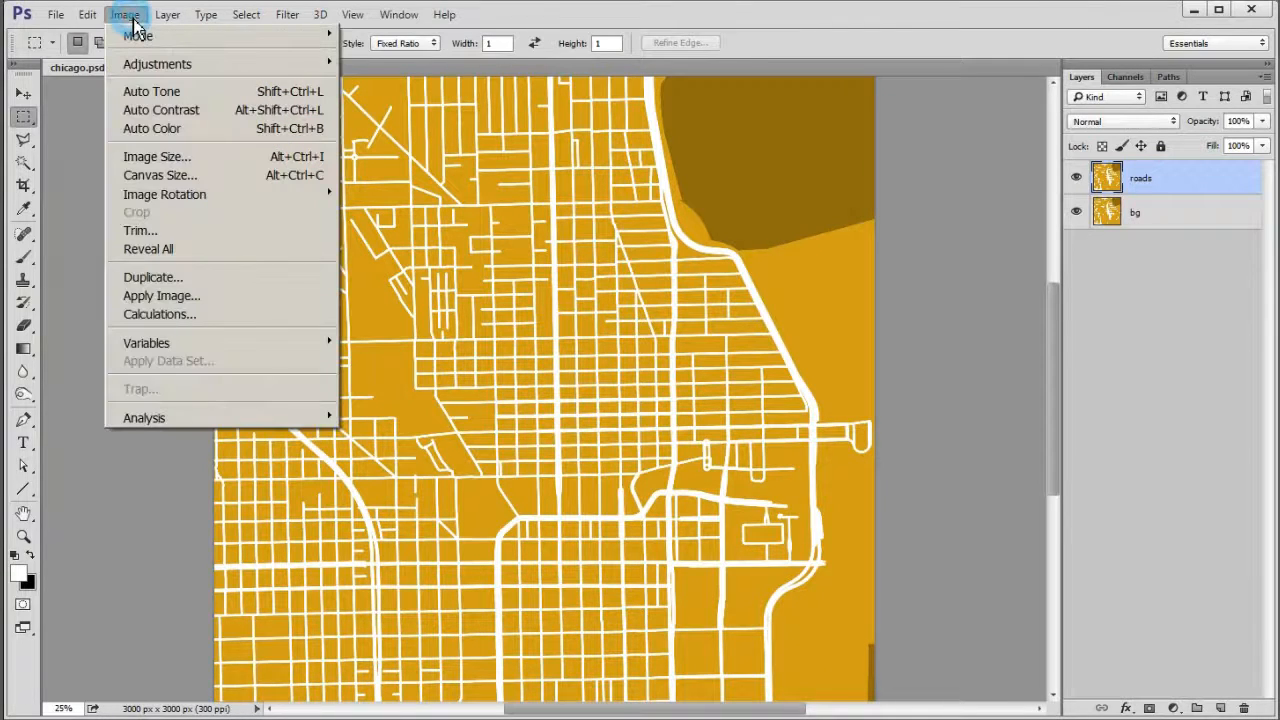
{"action": "mouse_move", "coordinate": [150, 42]}
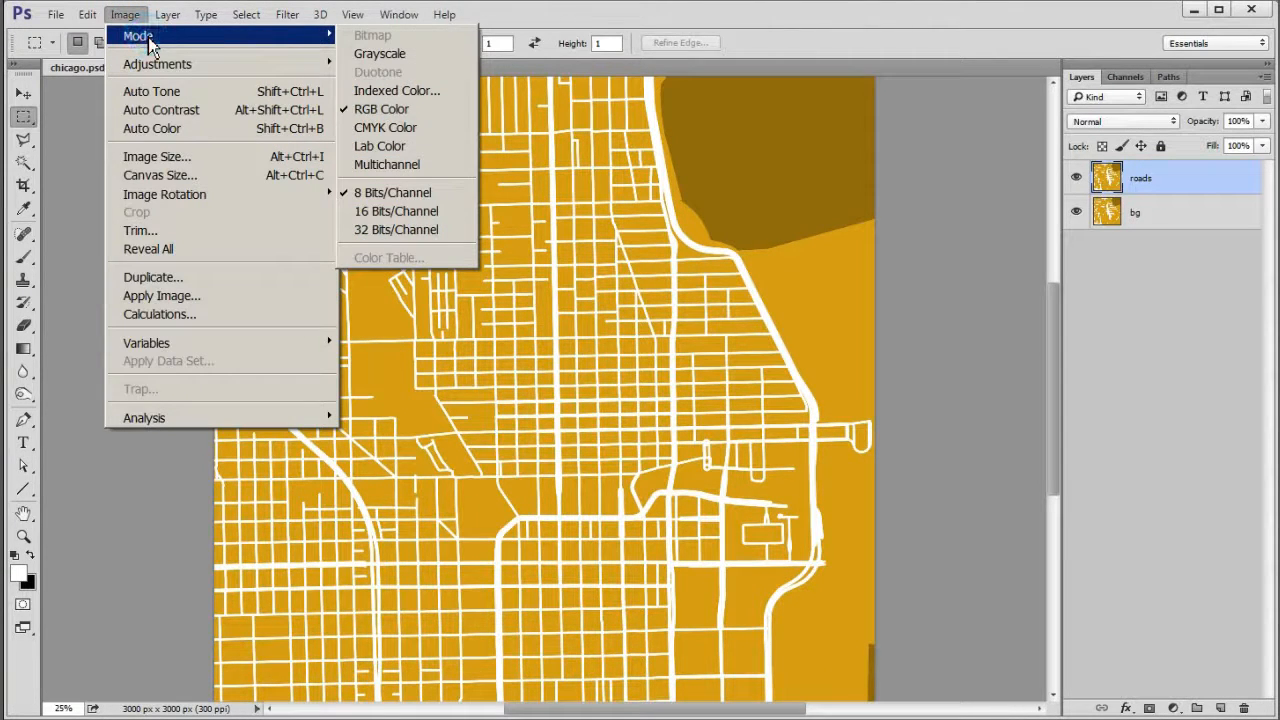
{"action": "left_click", "coordinate": [428, 134]}
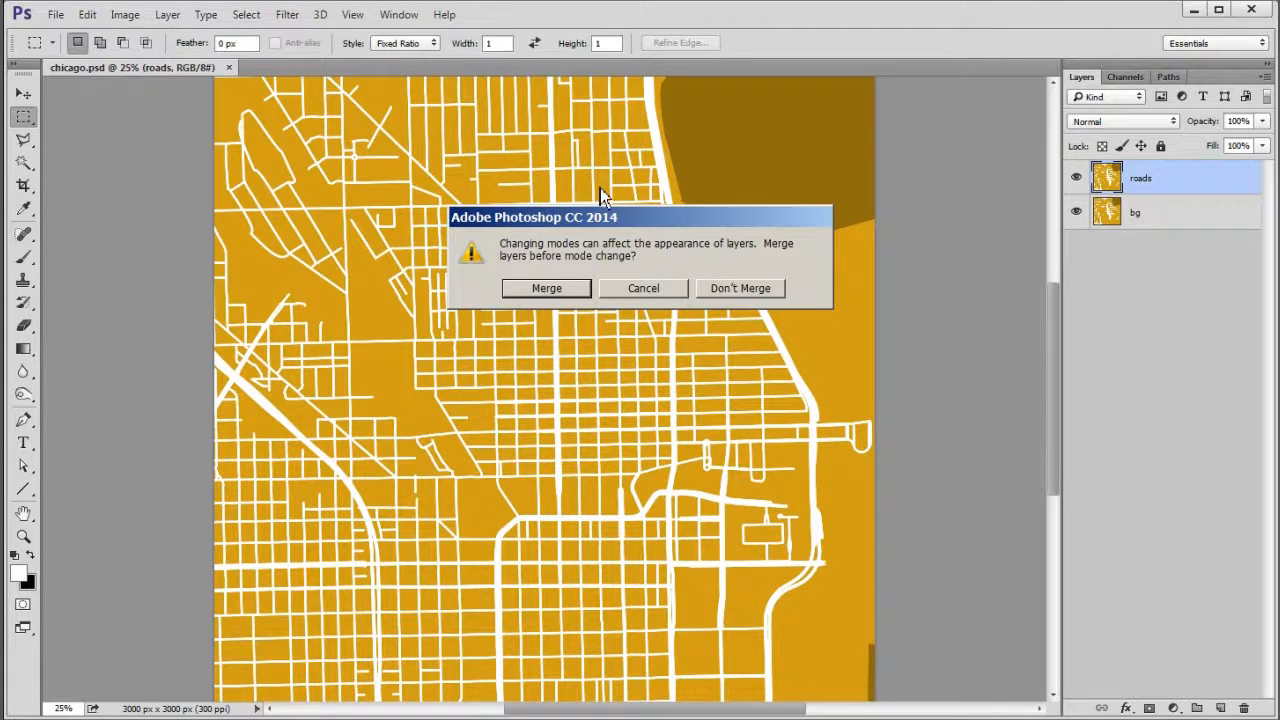
{"action": "left_click", "coordinate": [736, 296]}
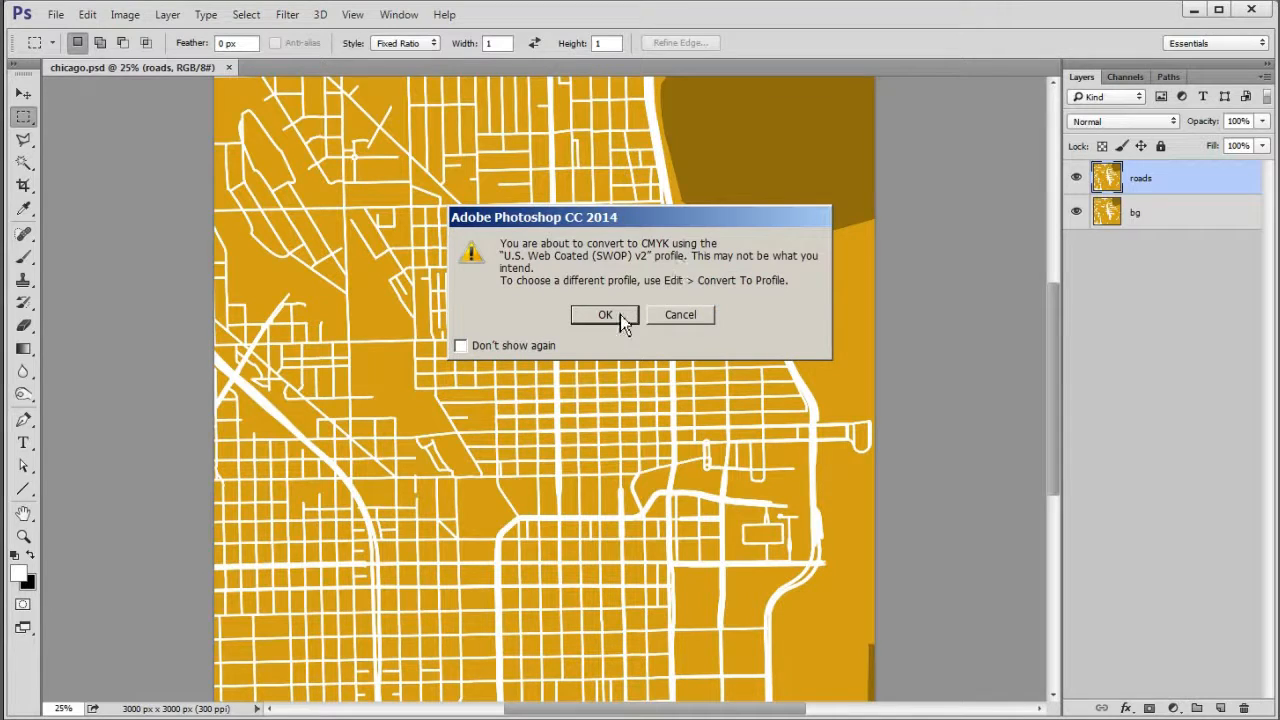
{"action": "left_click", "coordinate": [606, 315]}
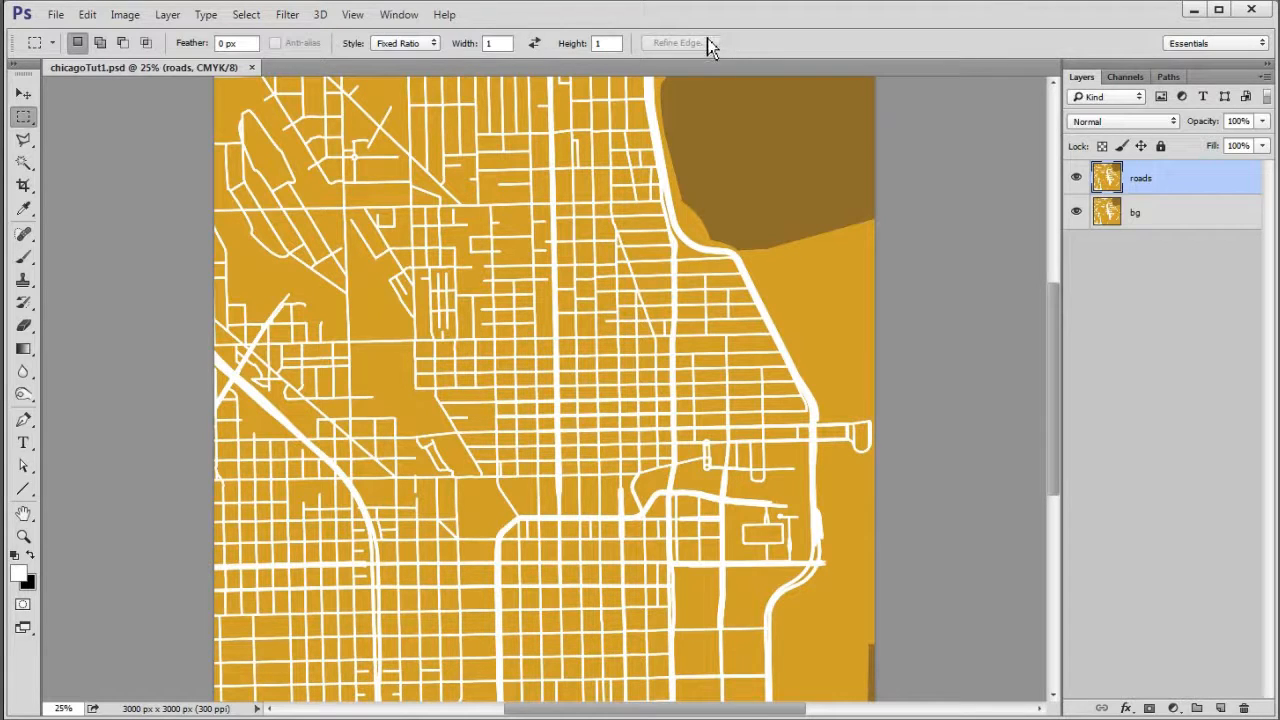
- Duplicate the Yellow channel within the same document as Yellow copy
{"action": "left_click", "coordinate": [406, 16]}
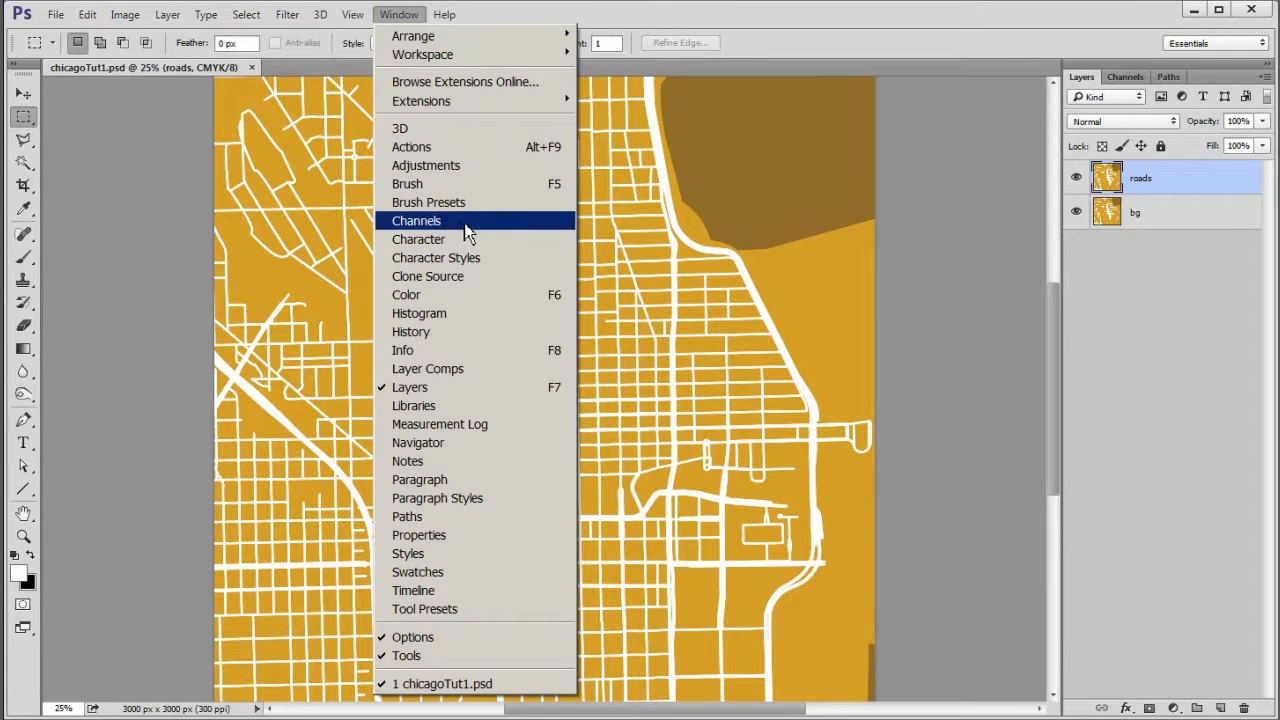
{"action": "left_click", "coordinate": [739, 14]}
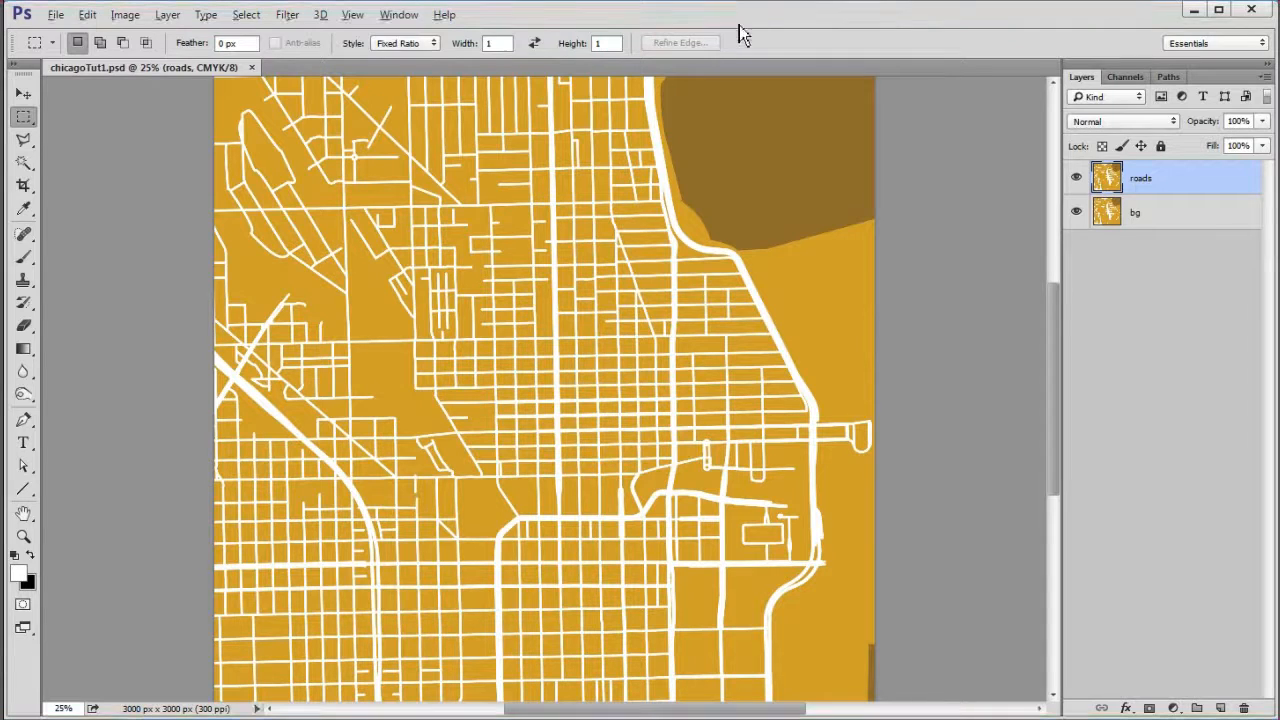
{"action": "left_click", "coordinate": [1126, 77]}
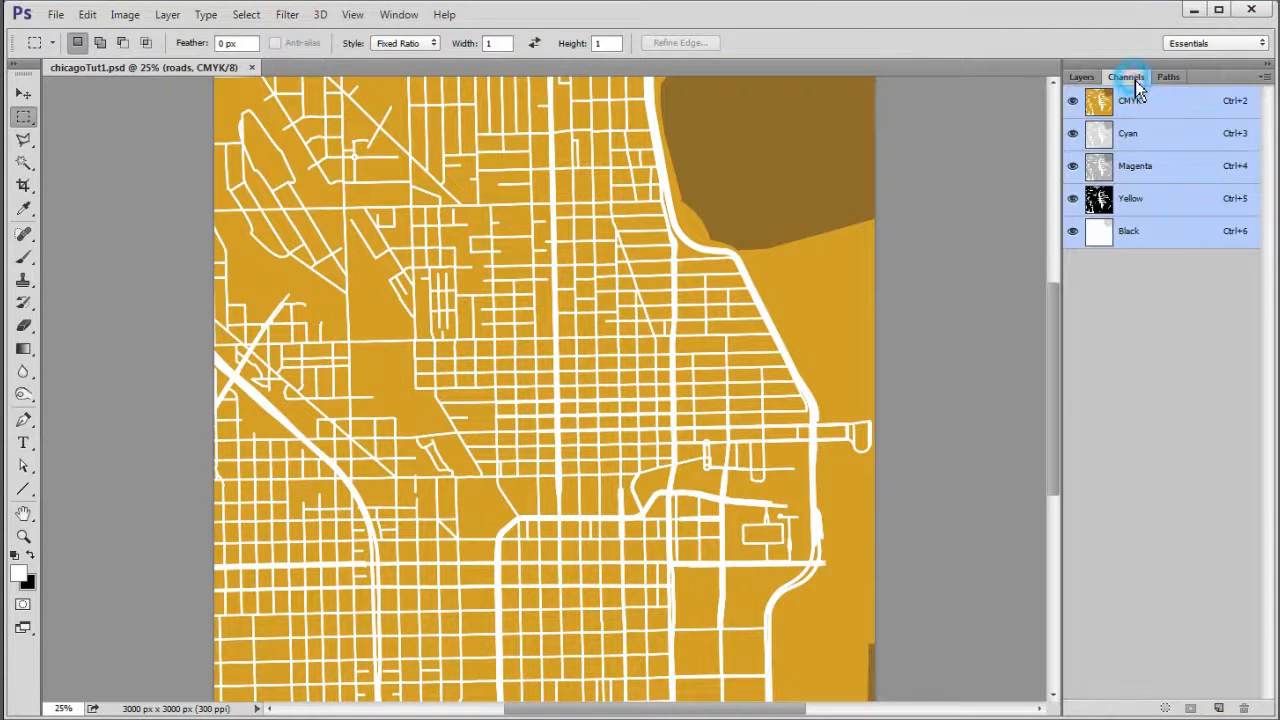
{"action": "left_click", "coordinate": [1155, 201]}
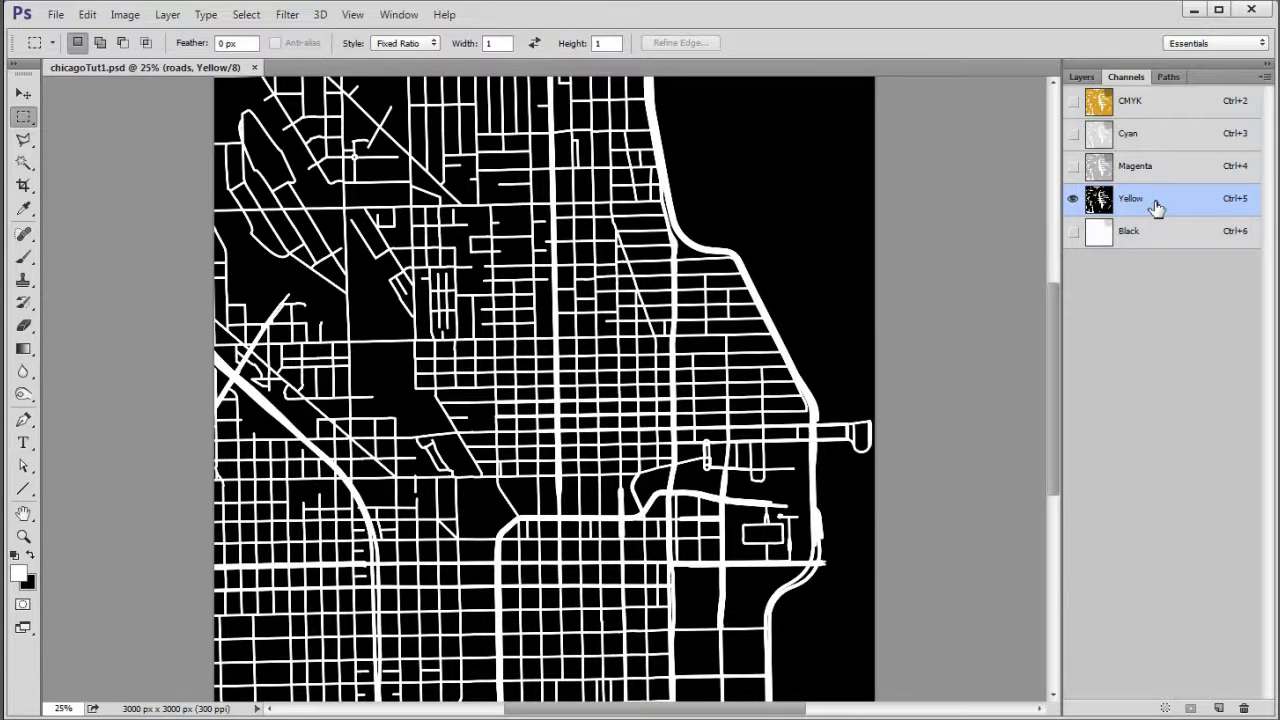
{"action": "right_click", "coordinate": [1155, 205]}
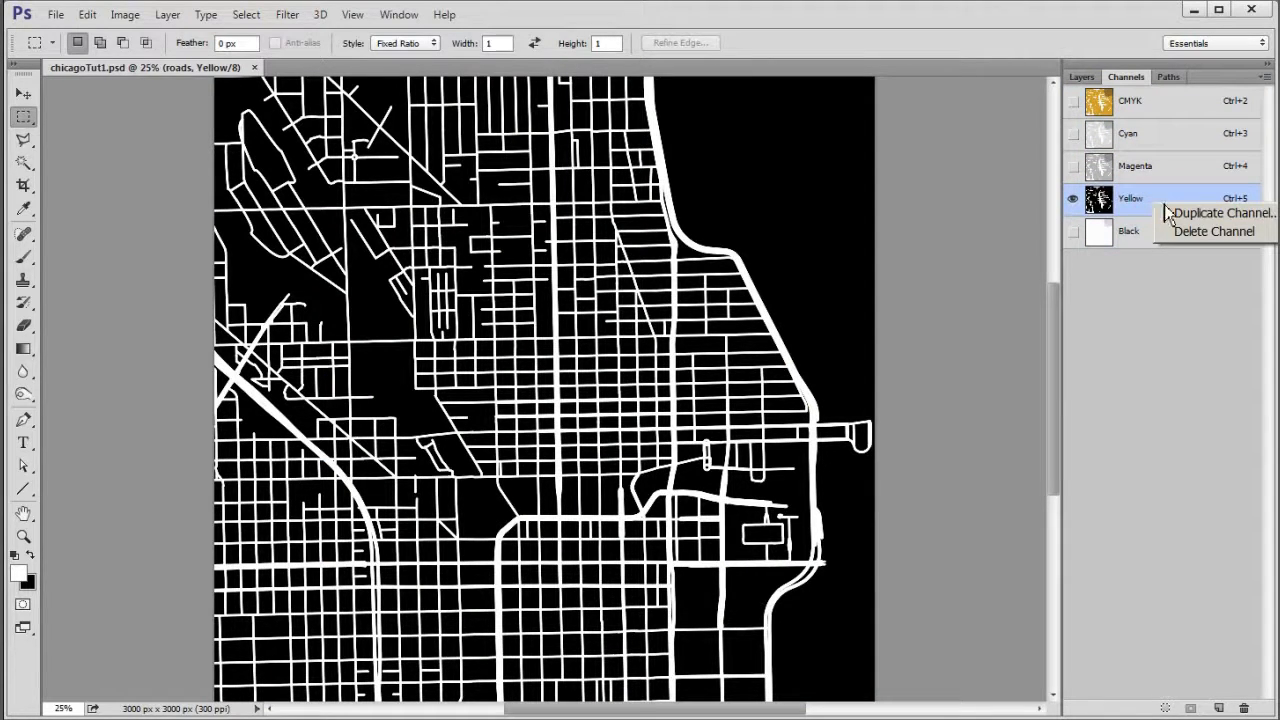
{"action": "left_click", "coordinate": [1210, 215]}
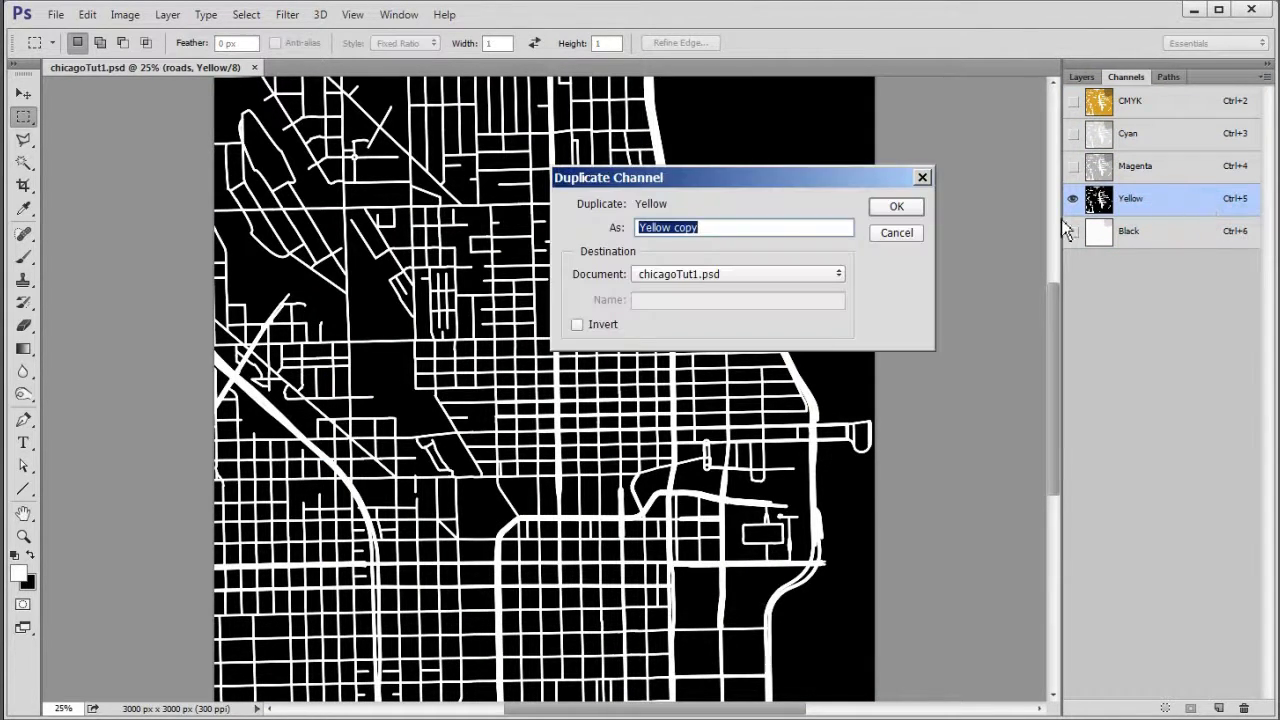
{"action": "left_click", "coordinate": [897, 207]}
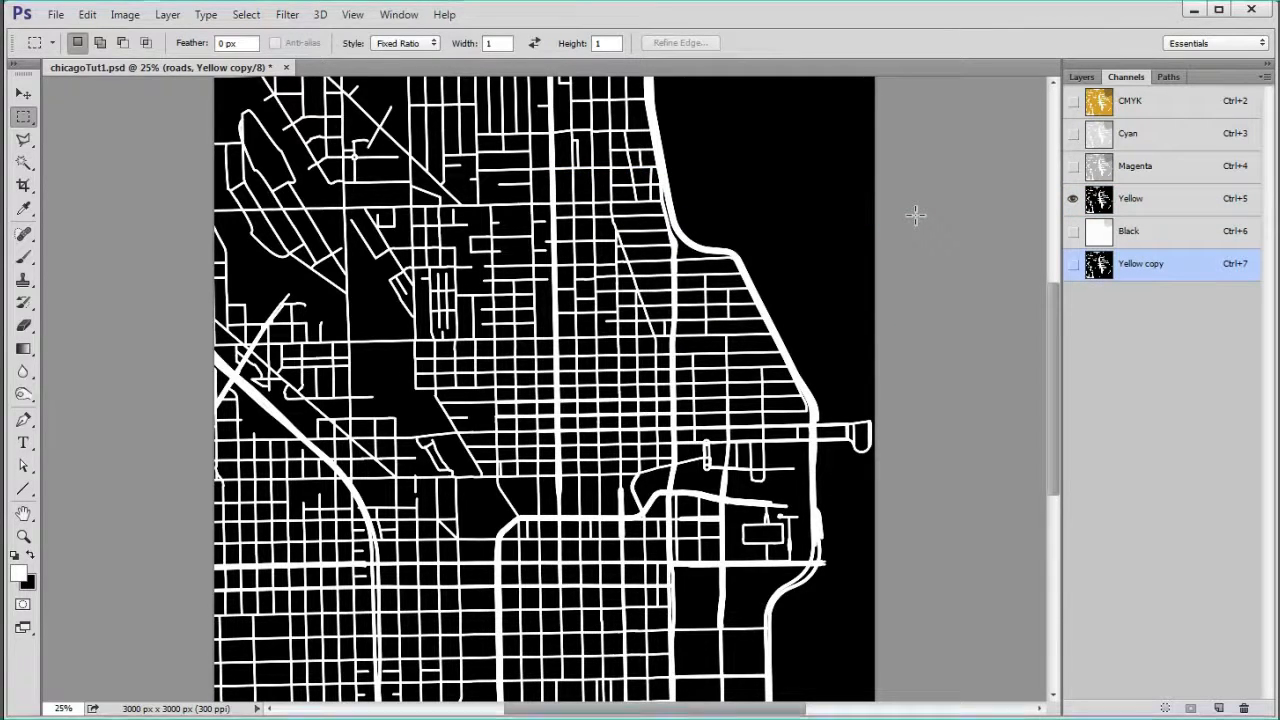
- Add a layer mask to the roads layer from a selection of the Yellow copy channel, and hide the bg layer
{"action": "left_click", "coordinate": [1099, 265], "text": "ctrl"}
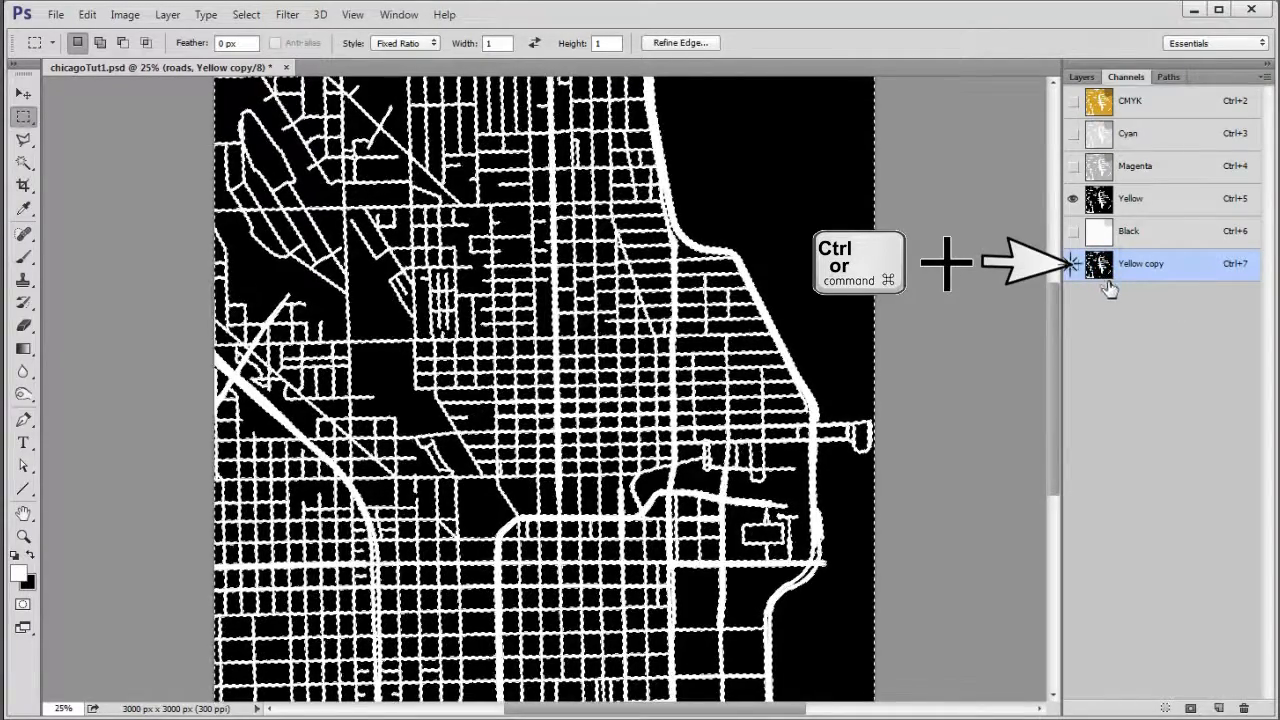
{"action": "left_click", "coordinate": [1082, 78]}
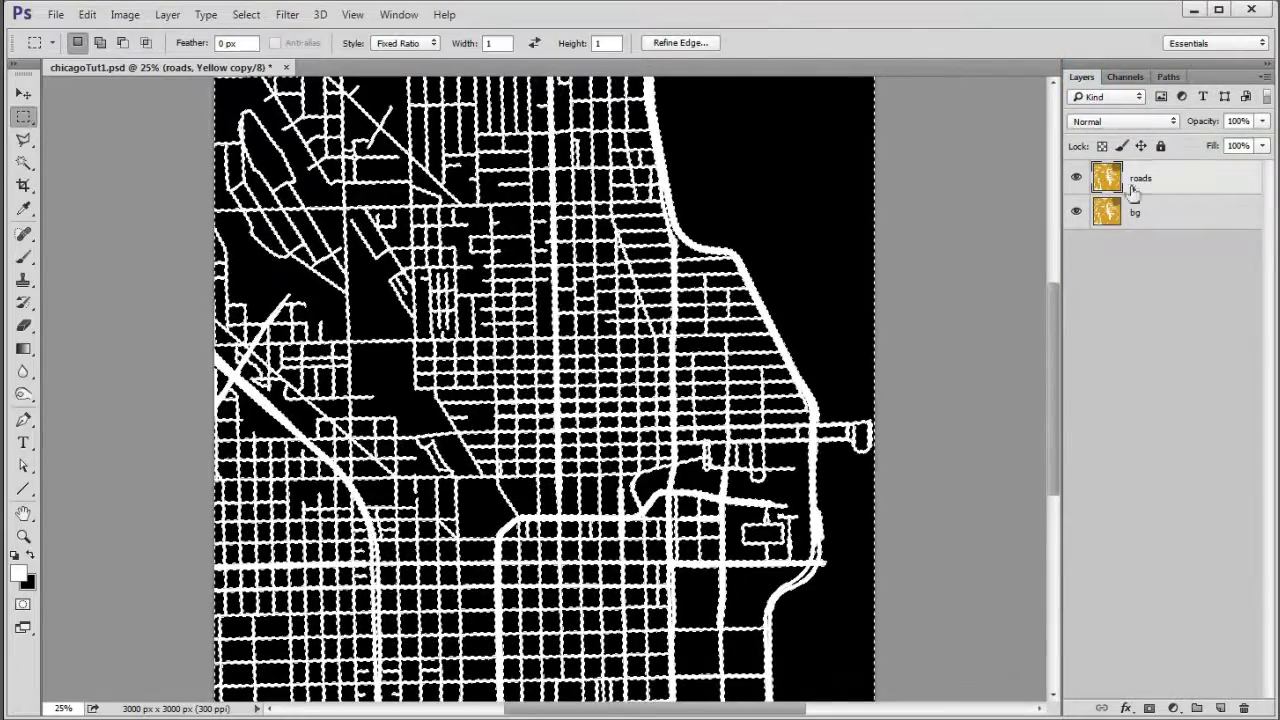
{"action": "left_click", "coordinate": [1150, 708]}
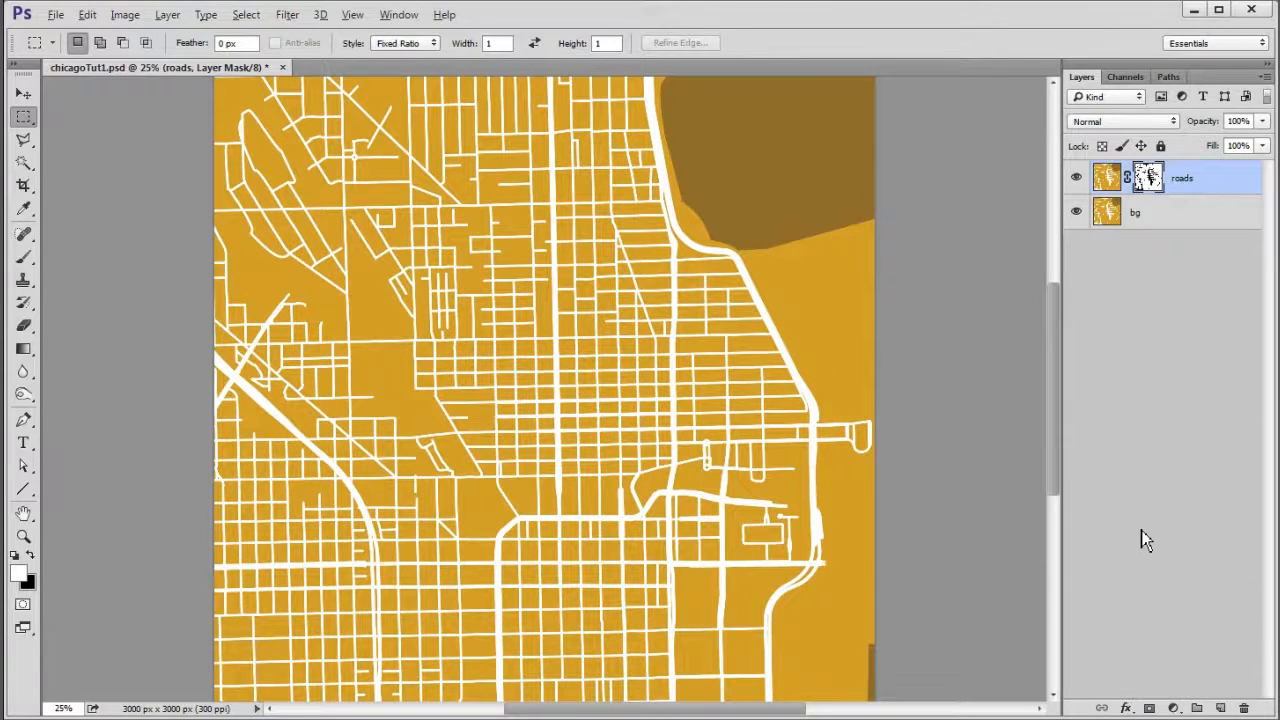
{"action": "left_click", "coordinate": [1076, 213]}
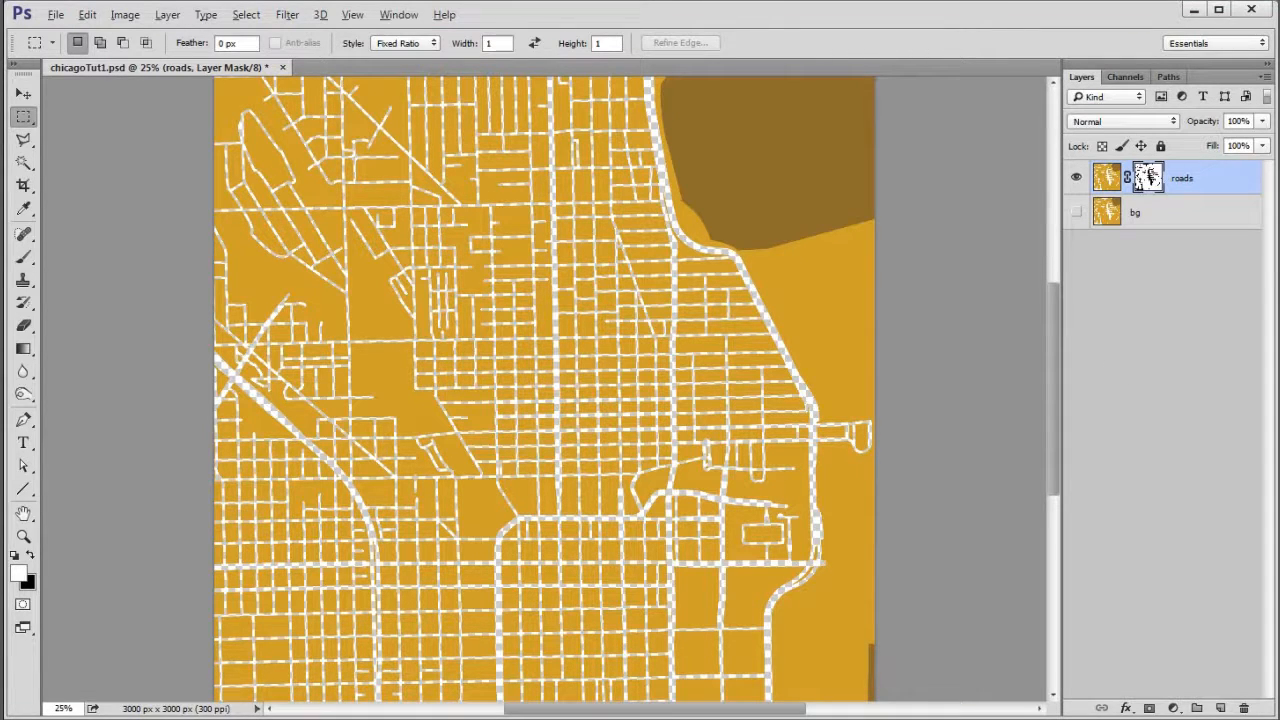
- Enlarge the canvas relatively by 300 pixels in width and height, anchored at the centre
{"action": "left_click", "coordinate": [125, 15]}
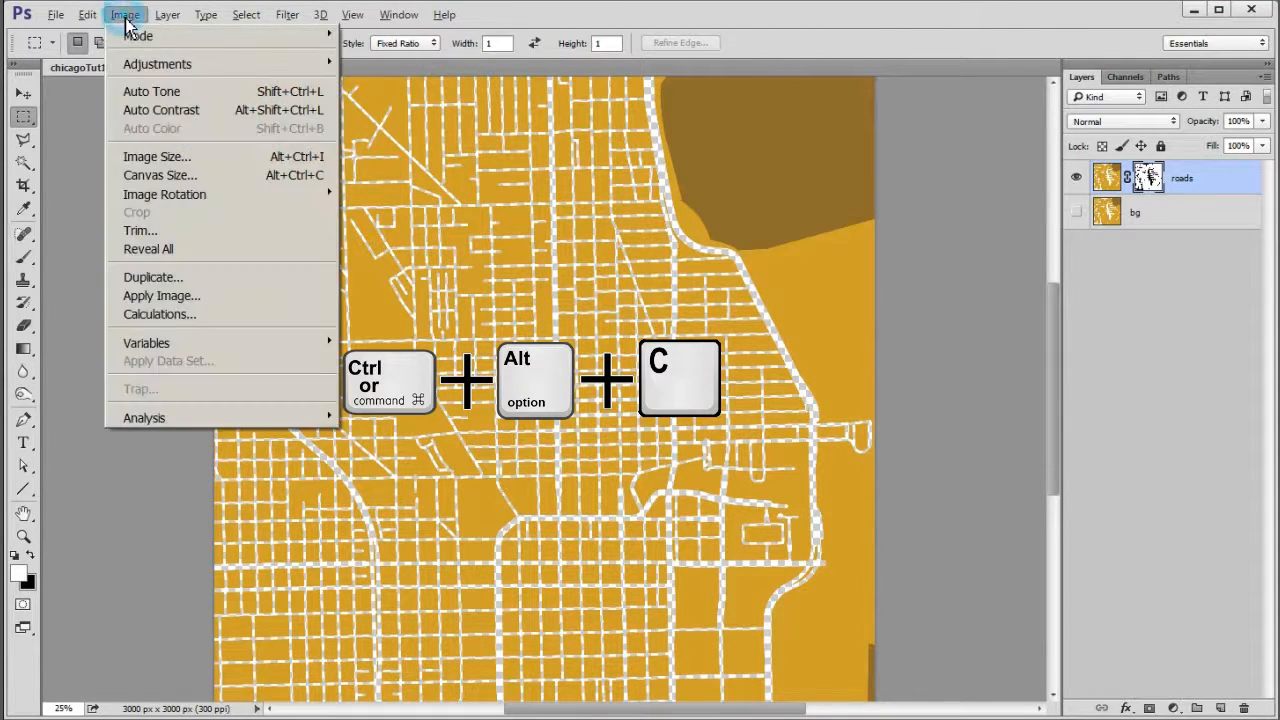
{"action": "left_click", "coordinate": [197, 178]}
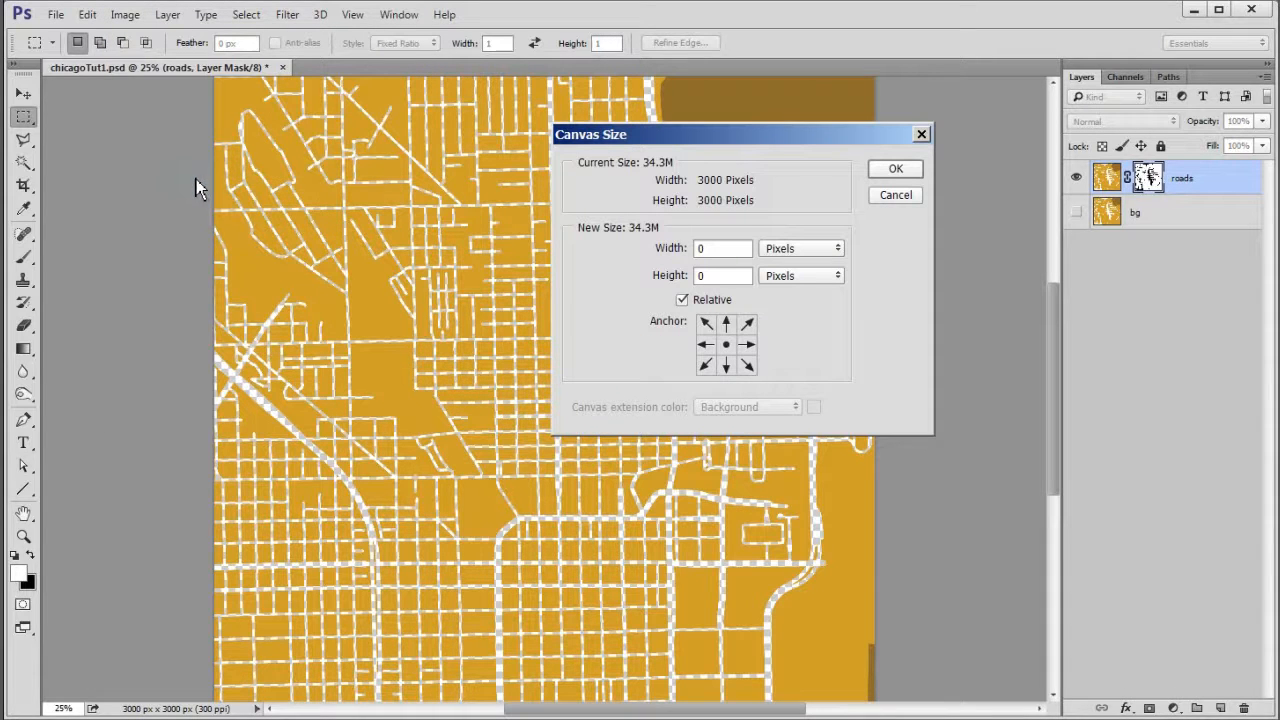
{"action": "type", "text": "300"}
{"action": "key", "text": "Tab"}
{"action": "type", "text": "300"}
{"action": "left_click", "coordinate": [897, 170]}
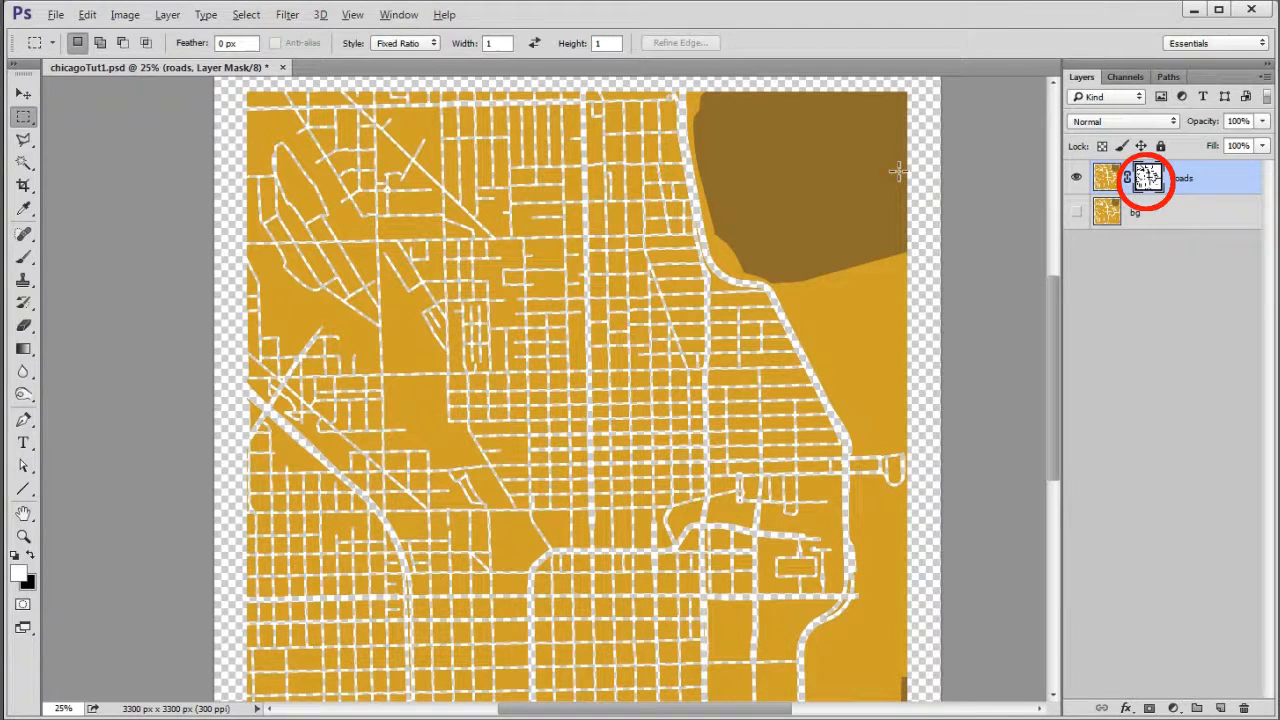
- With a Normal-style marquee, select a thin strip across the map's lower edge, clear it from the roads layer mask, and deselect
{"action": "mouse_move", "coordinate": [614, 443]}
{"action": "left_mouse_down"}
{"action": "mouse_move", "coordinate": [625, 413]}
{"action": "mouse_move", "coordinate": [614, 311]}
{"action": "left_mouse_up"}
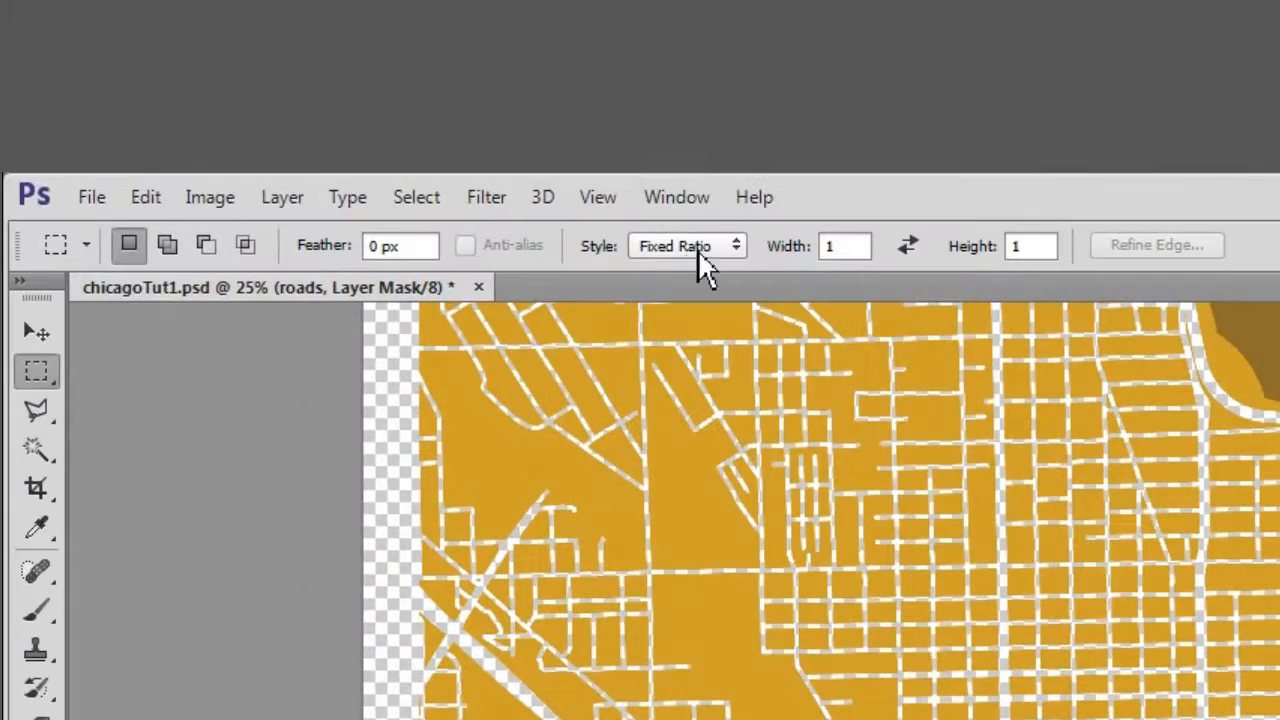
{"action": "left_click", "coordinate": [735, 248]}
{"action": "left_click", "coordinate": [700, 273]}
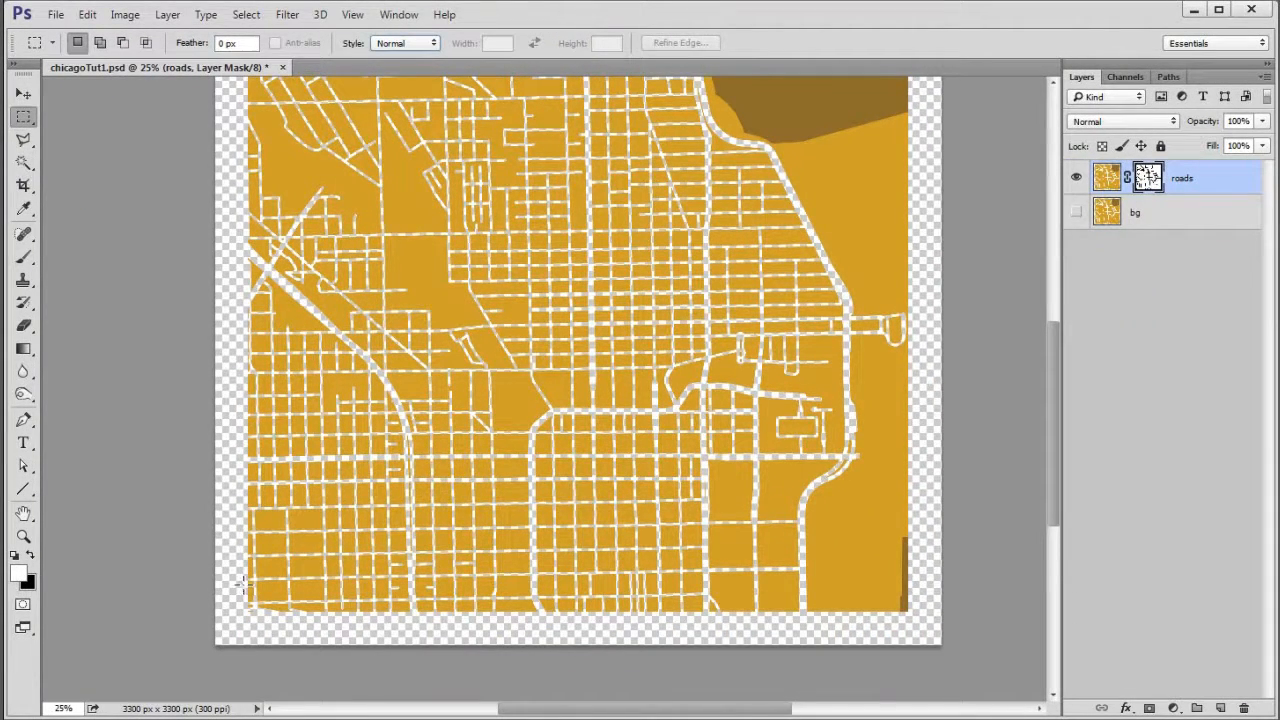
{"action": "mouse_move", "coordinate": [242, 576]}
{"action": "left_mouse_down"}
{"action": "mouse_move", "coordinate": [245, 604]}
{"action": "mouse_move", "coordinate": [912, 618]}
{"action": "left_mouse_up"}
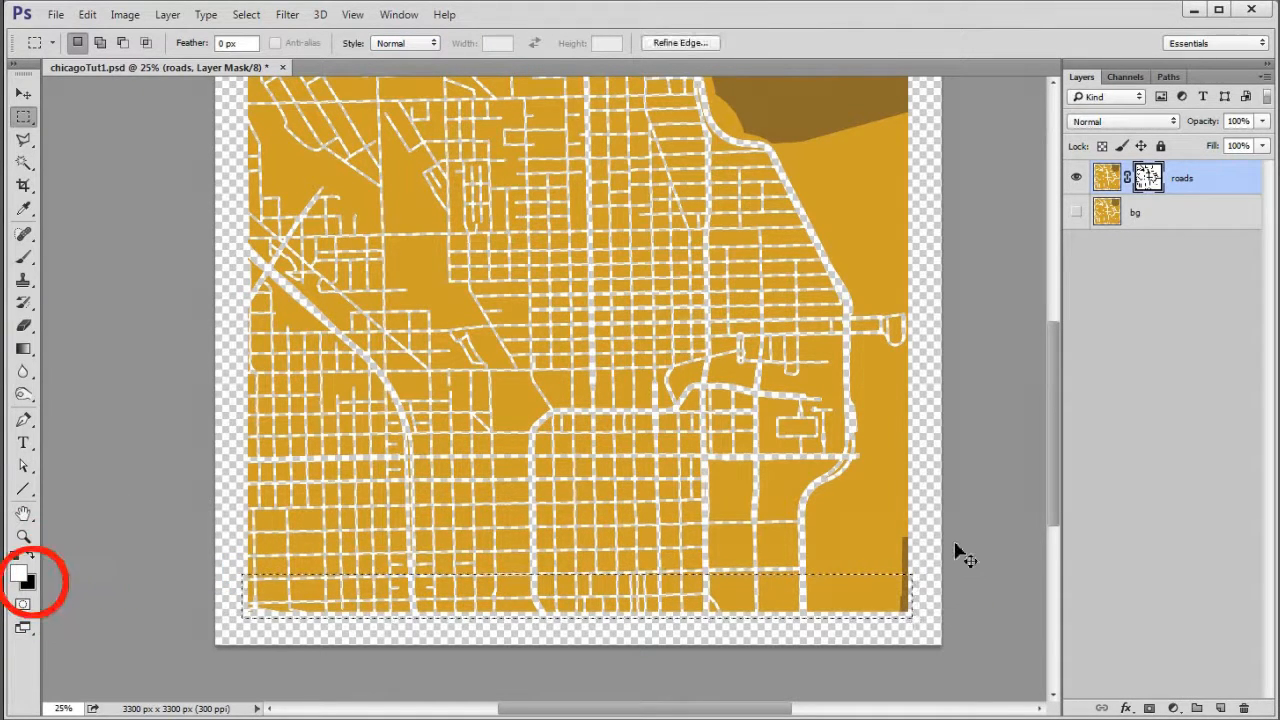
{"action": "key", "text": "Delete"}
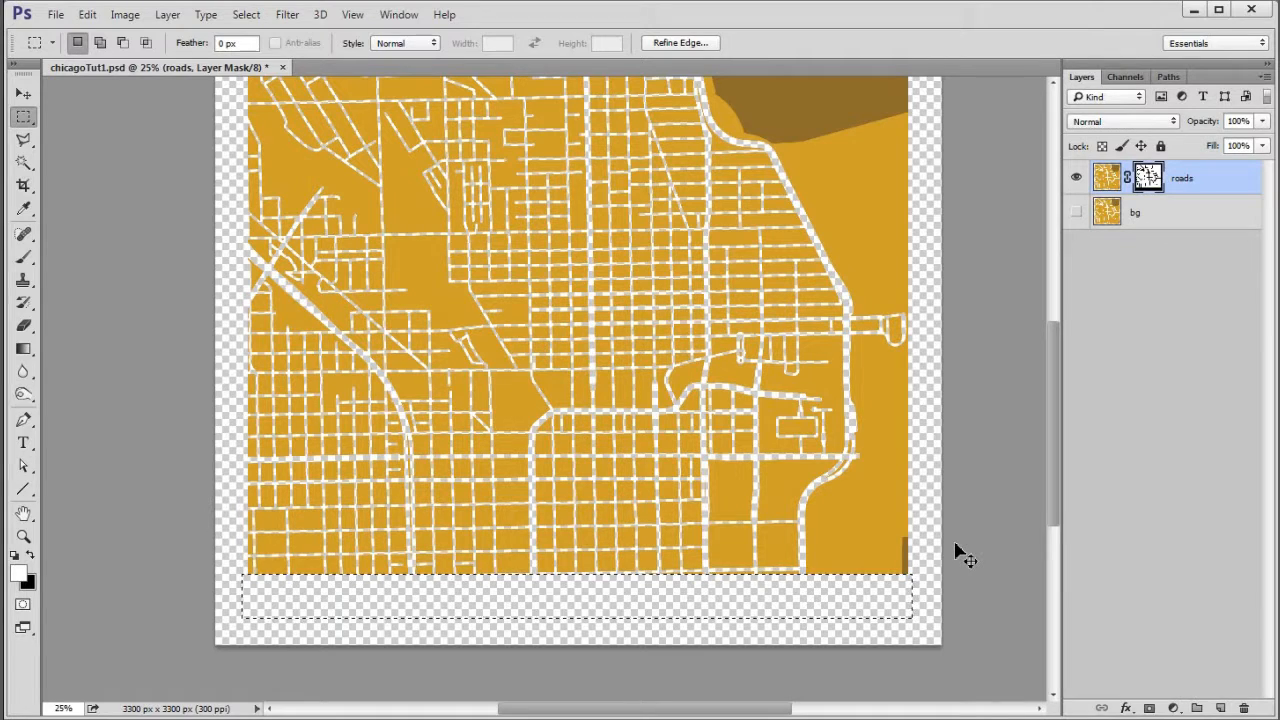
{"action": "key", "text": "ctrl+d"}
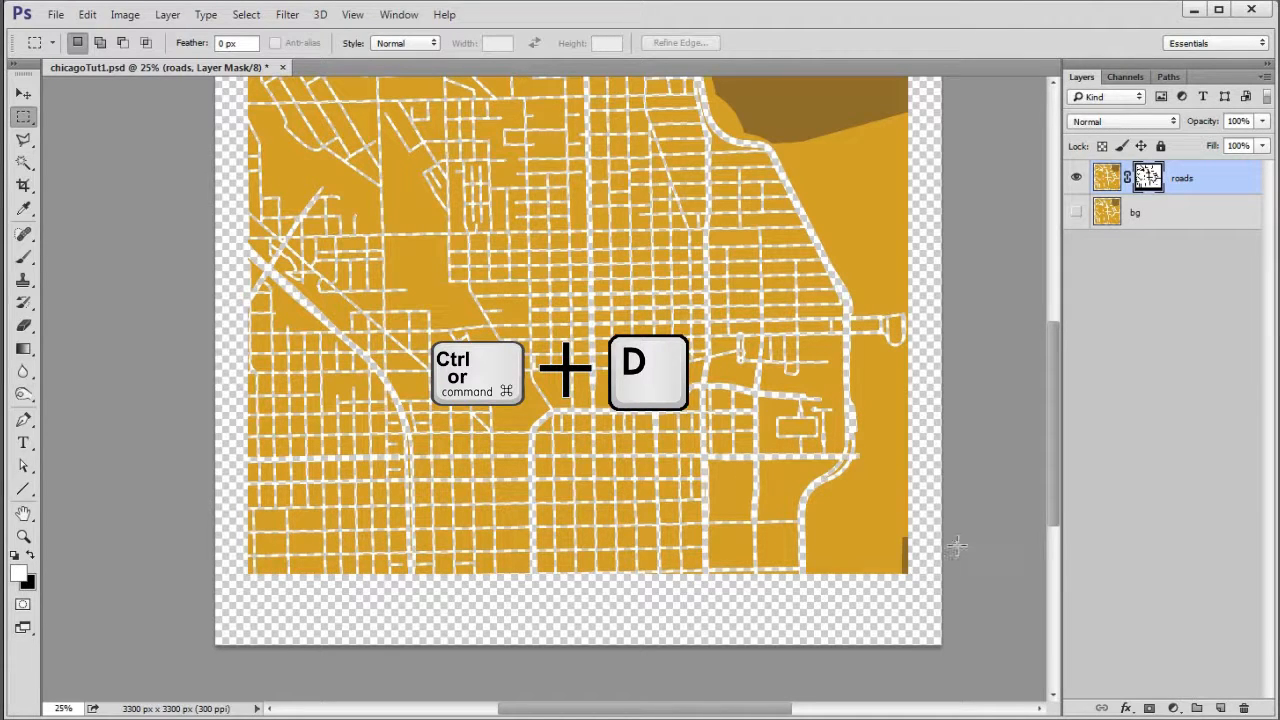
- Add a Solid Color fill layer in off-white fcf9f9 directly above the roads layer
{"action": "key", "text": "ctrl+0"}
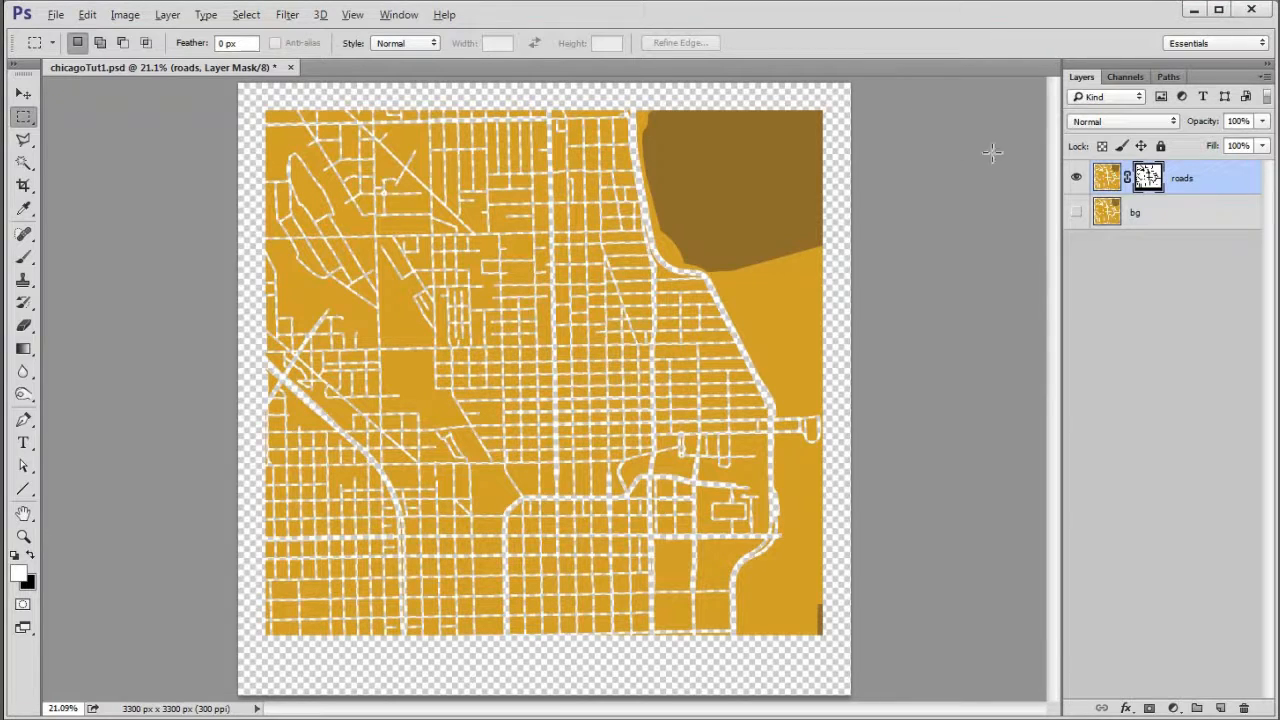
{"action": "left_click", "coordinate": [1108, 186]}
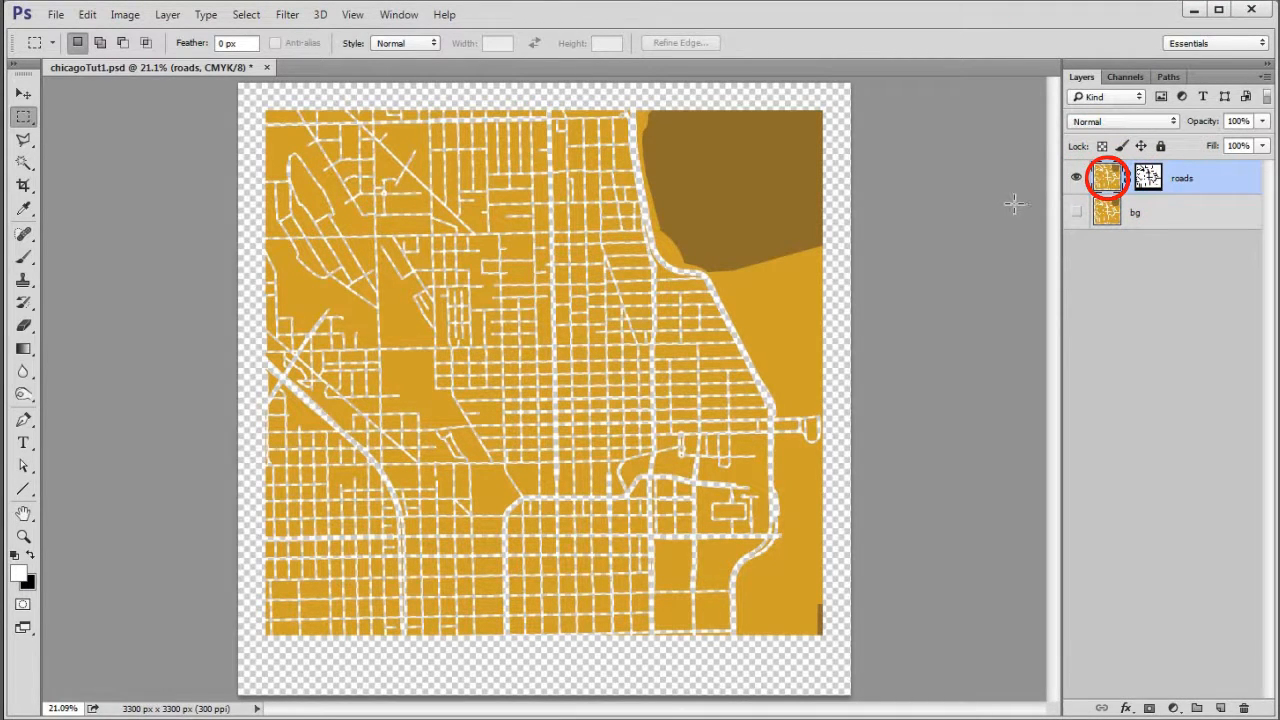
{"action": "left_click", "coordinate": [1175, 708]}
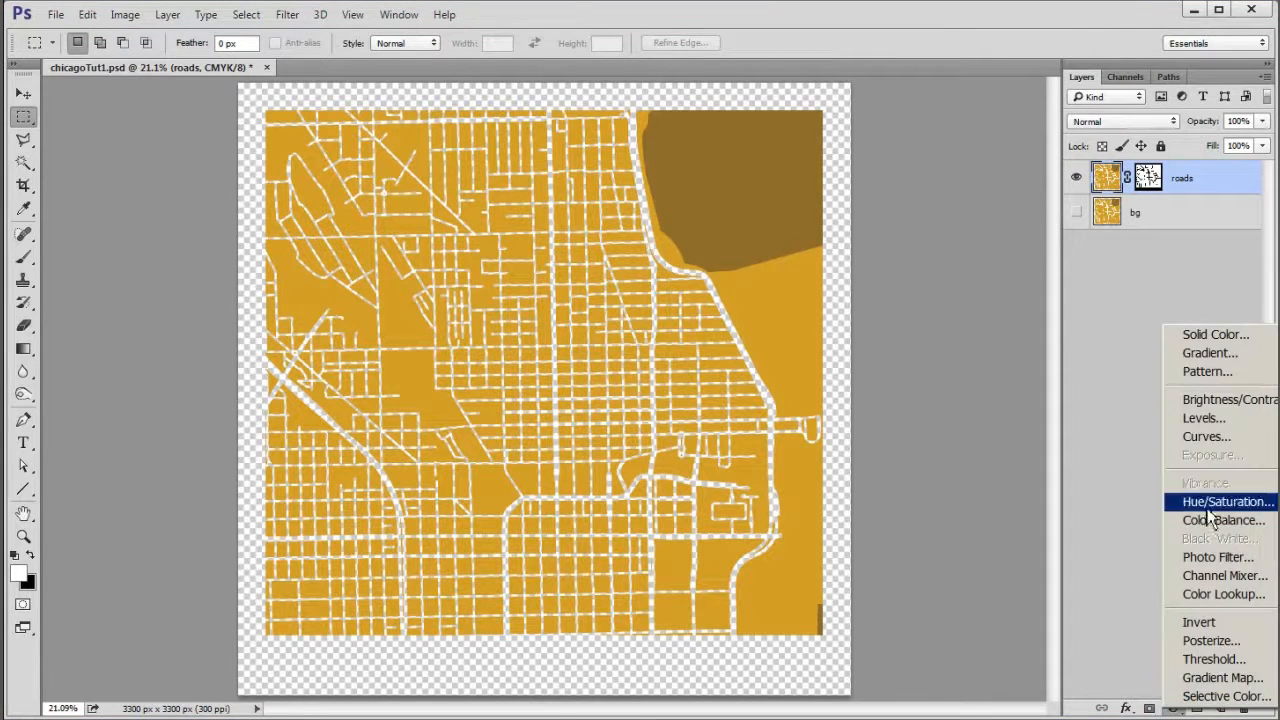
{"action": "left_click", "coordinate": [1214, 335]}
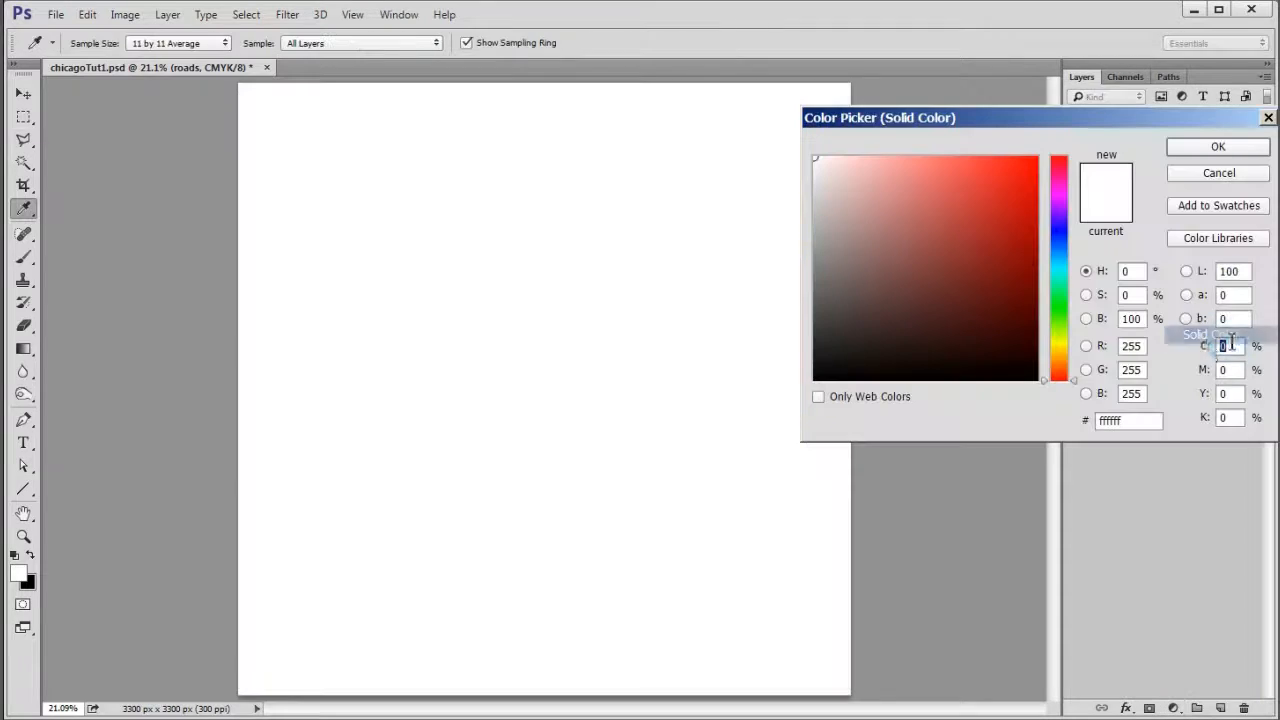
{"action": "left_click", "coordinate": [816, 161]}
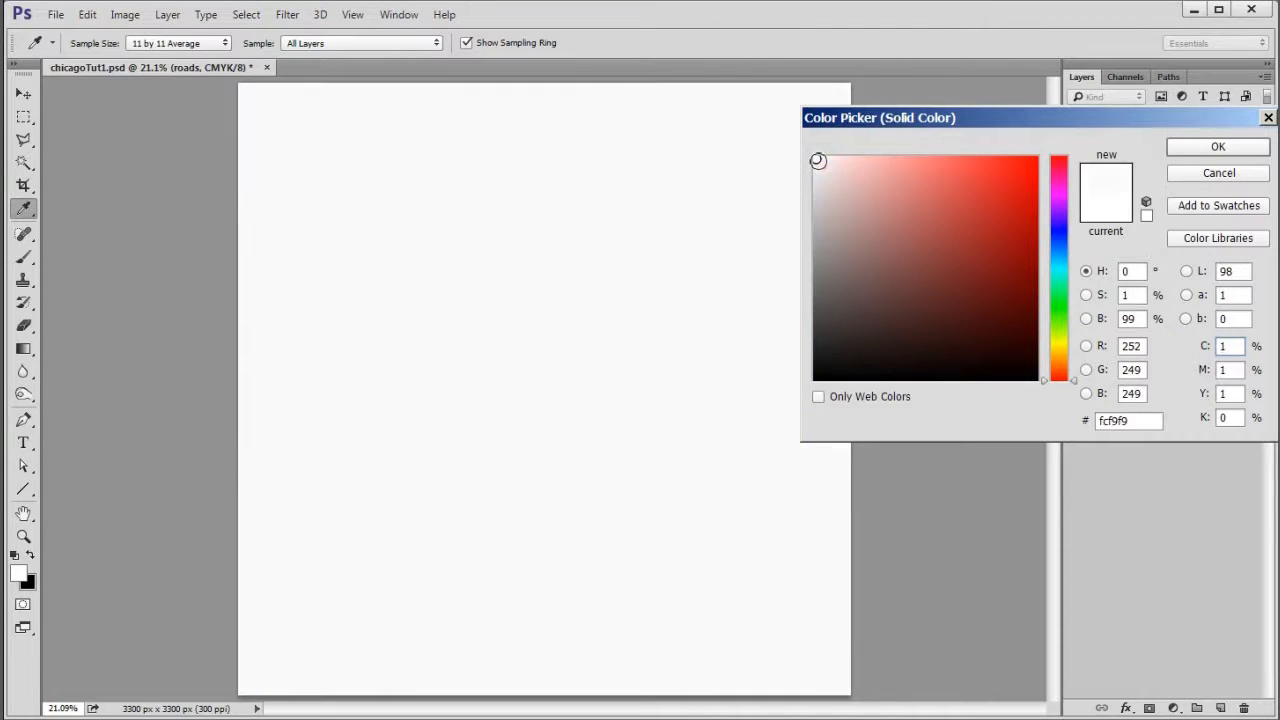
{"action": "left_click", "coordinate": [1218, 147]}
- Rename the off-white fill layer as roads color and clip it to the roads layer
{"action": "double_click", "coordinate": [1200, 178]}
{"action": "type", "text": "roads color"}
{"action": "key", "text": "Return"}
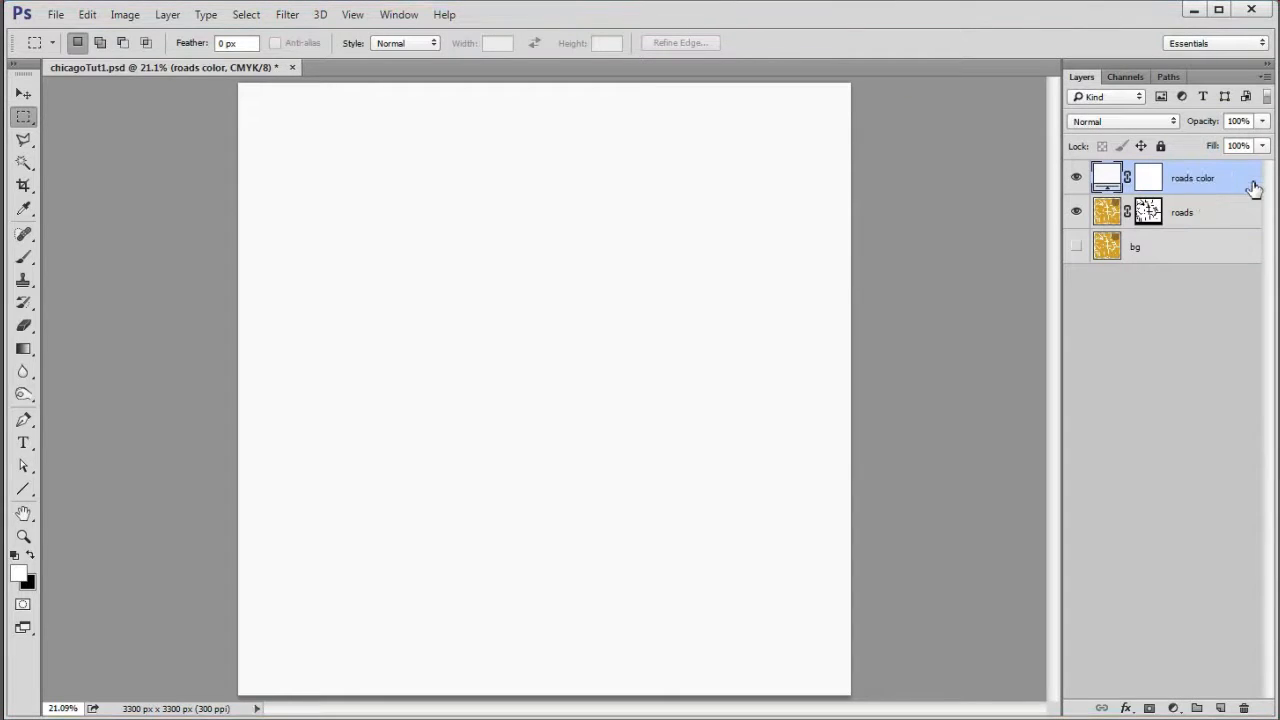
{"action": "right_click", "coordinate": [1207, 185]}
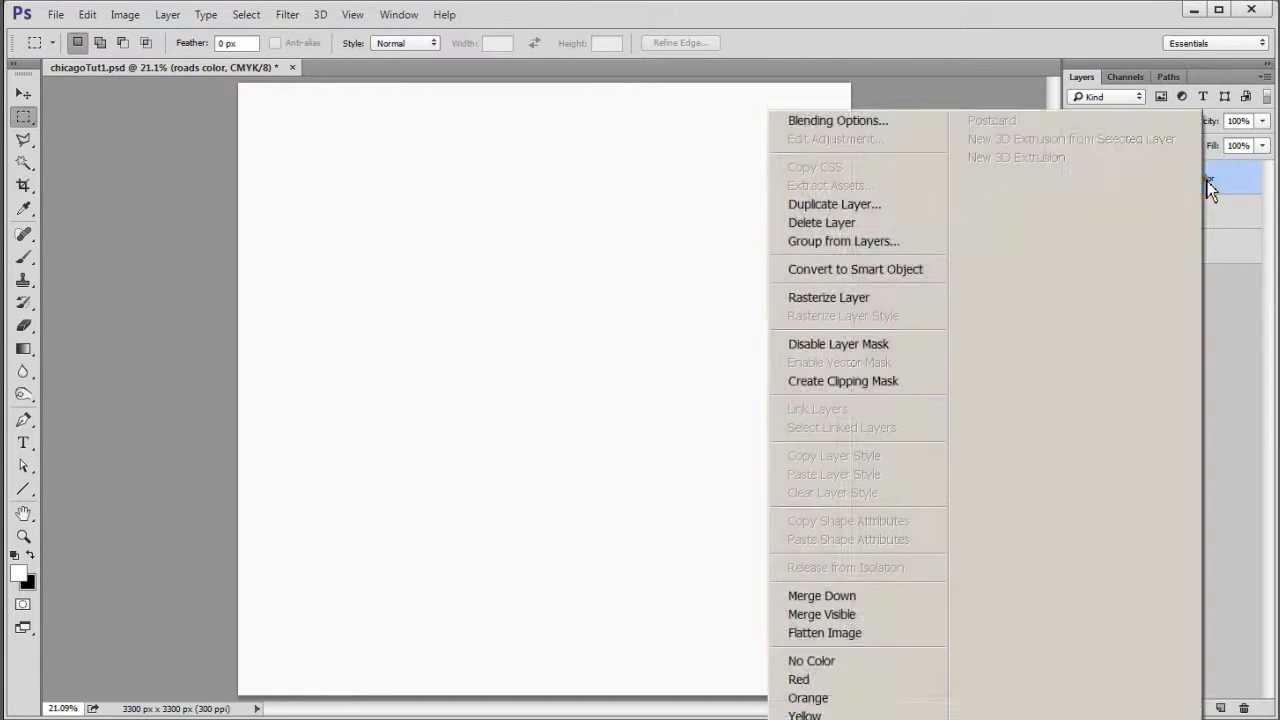
{"action": "left_click", "coordinate": [888, 381]}
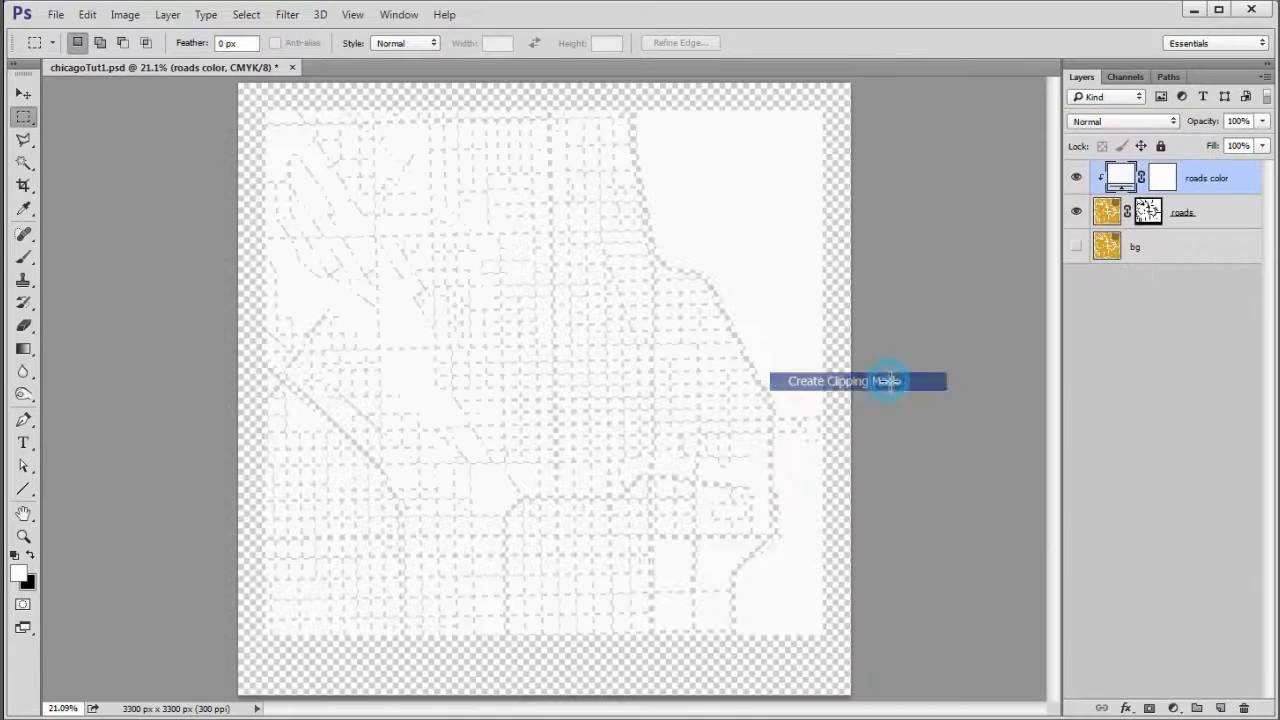
- Create a new empty layer directly beneath the roads layer and name it background color
{"action": "left_click", "coordinate": [1214, 213]}
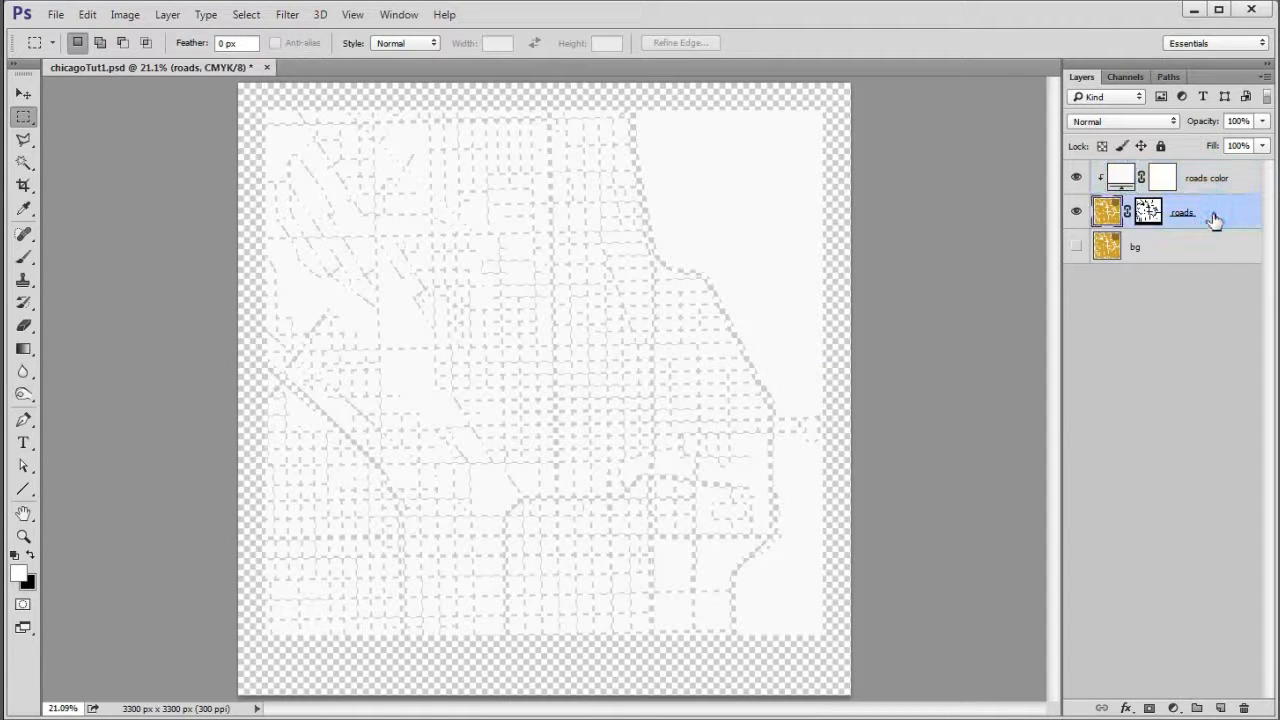
{"action": "left_click", "coordinate": [1221, 708], "text": "ctrl"}
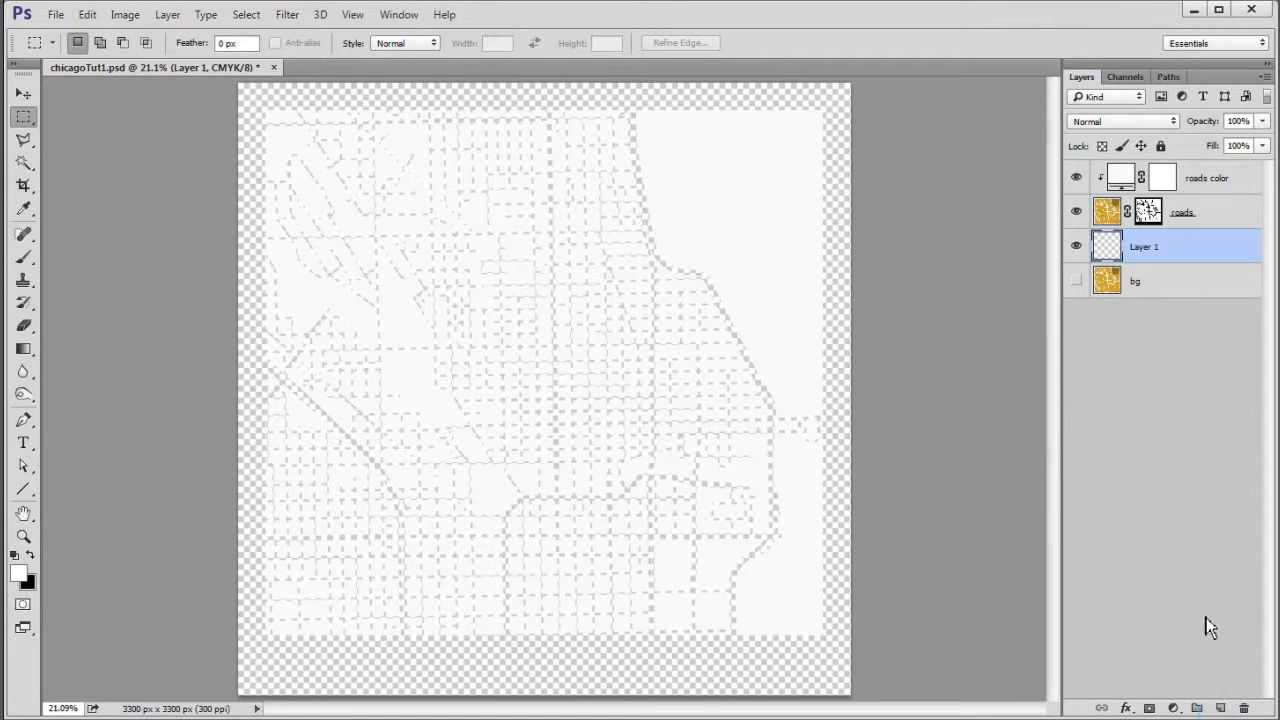
{"action": "double_click", "coordinate": [1145, 247]}
{"action": "type", "text": "background color"}
{"action": "key", "text": "Return"}
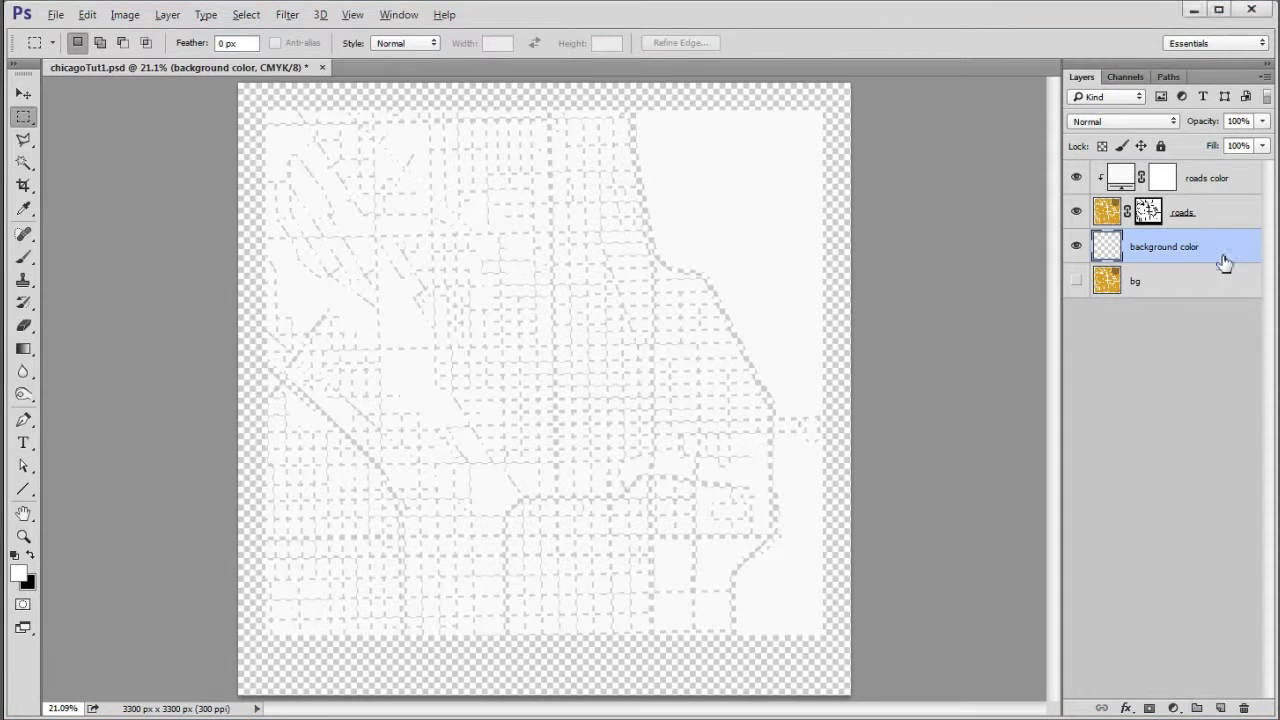
- Give the background color layer a black Solid Color fill
{"action": "left_click", "coordinate": [1177, 706]}
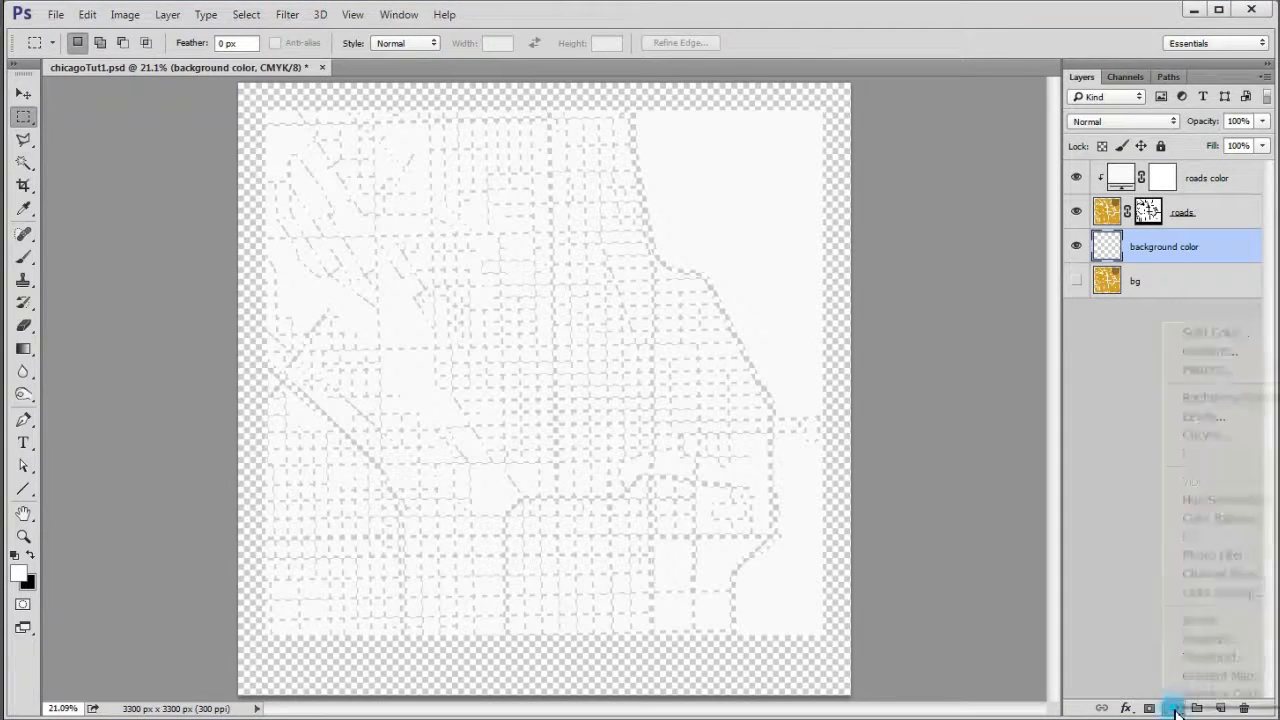
{"action": "left_click", "coordinate": [1203, 338]}
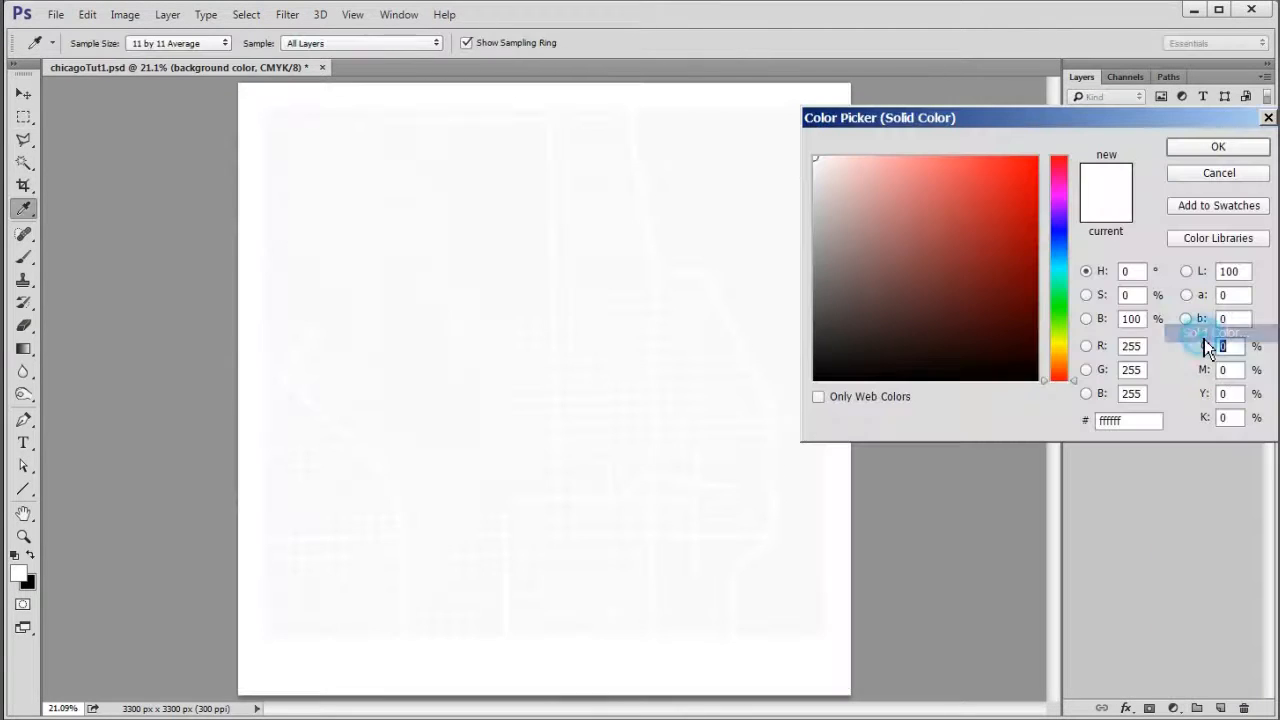
{"action": "left_click", "coordinate": [1035, 375]}
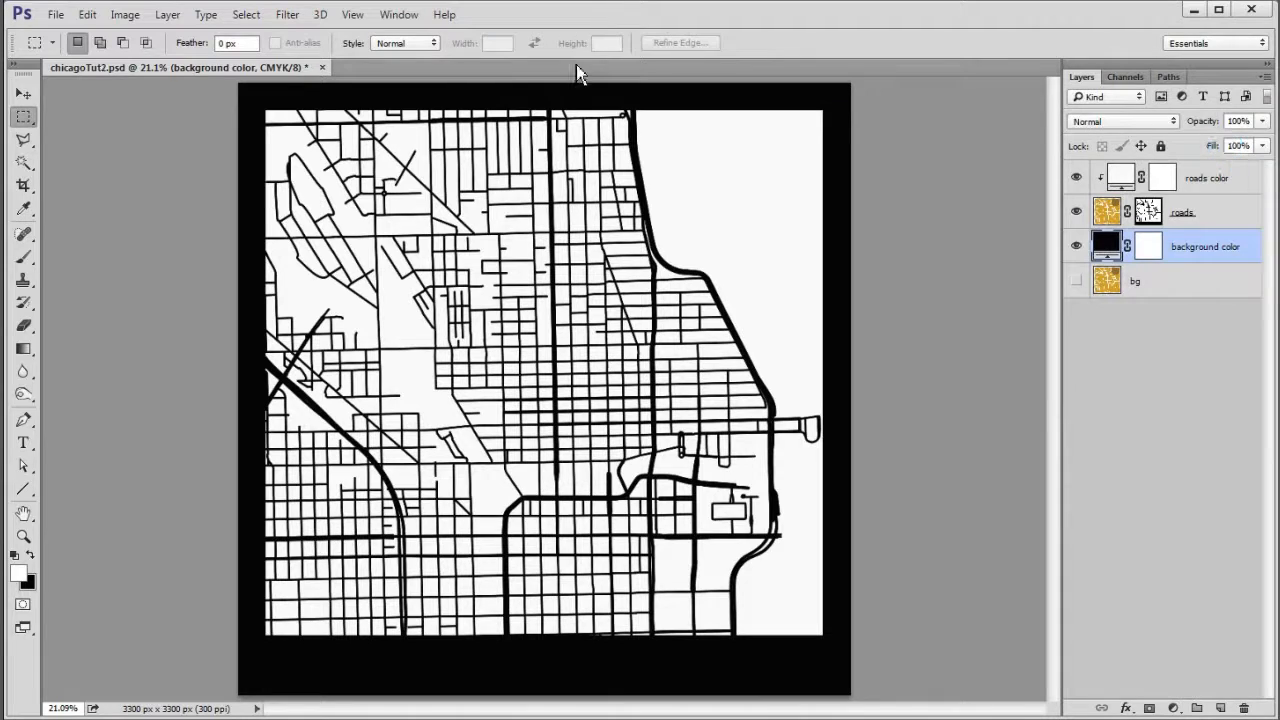
- Above the roads color layer, add the white centre-aligned title CHICAGO in 48 pt Cambria Bold beneath the map
{"action": "left_click", "coordinate": [1234, 186]}
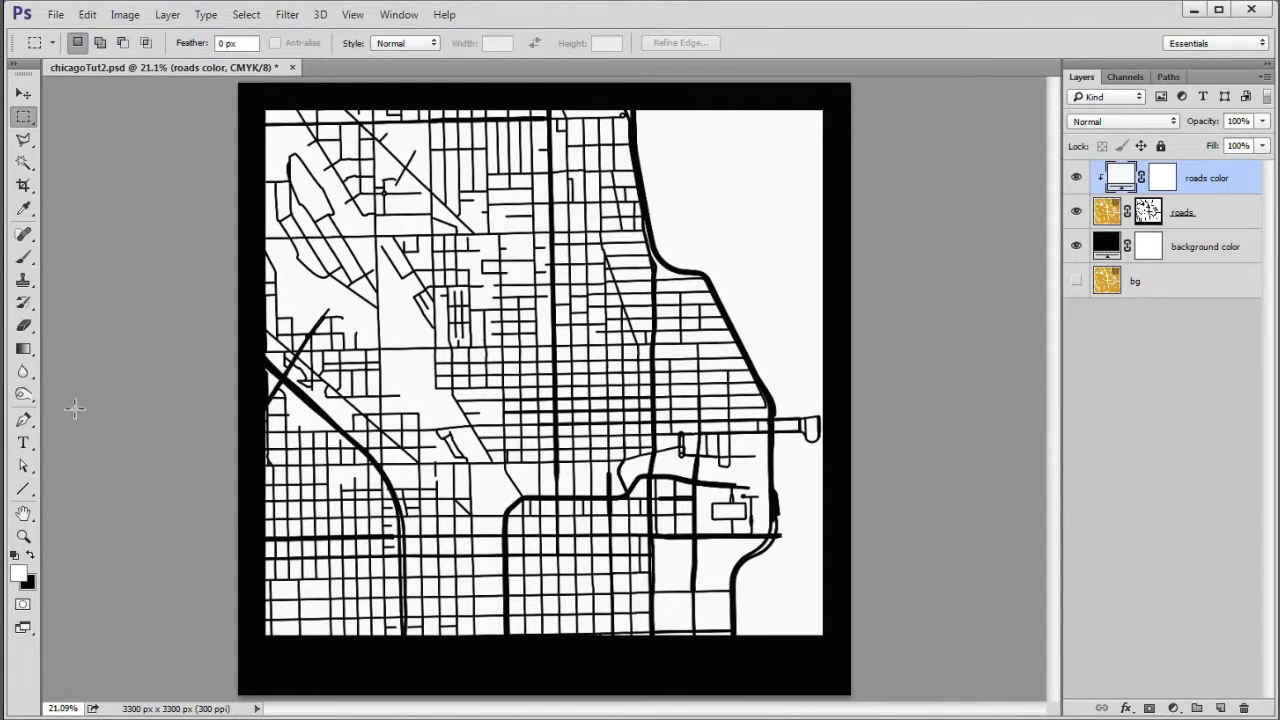
{"action": "left_click", "coordinate": [22, 443]}
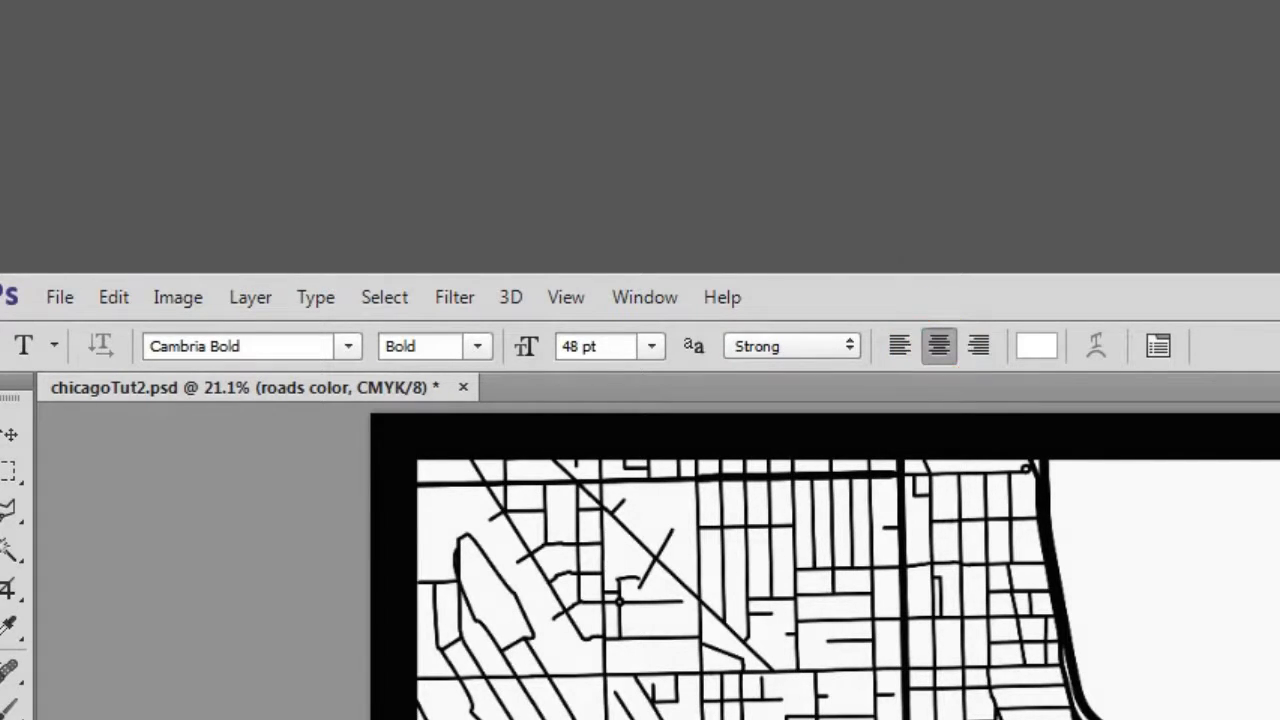
{"action": "key", "text": "alt"}
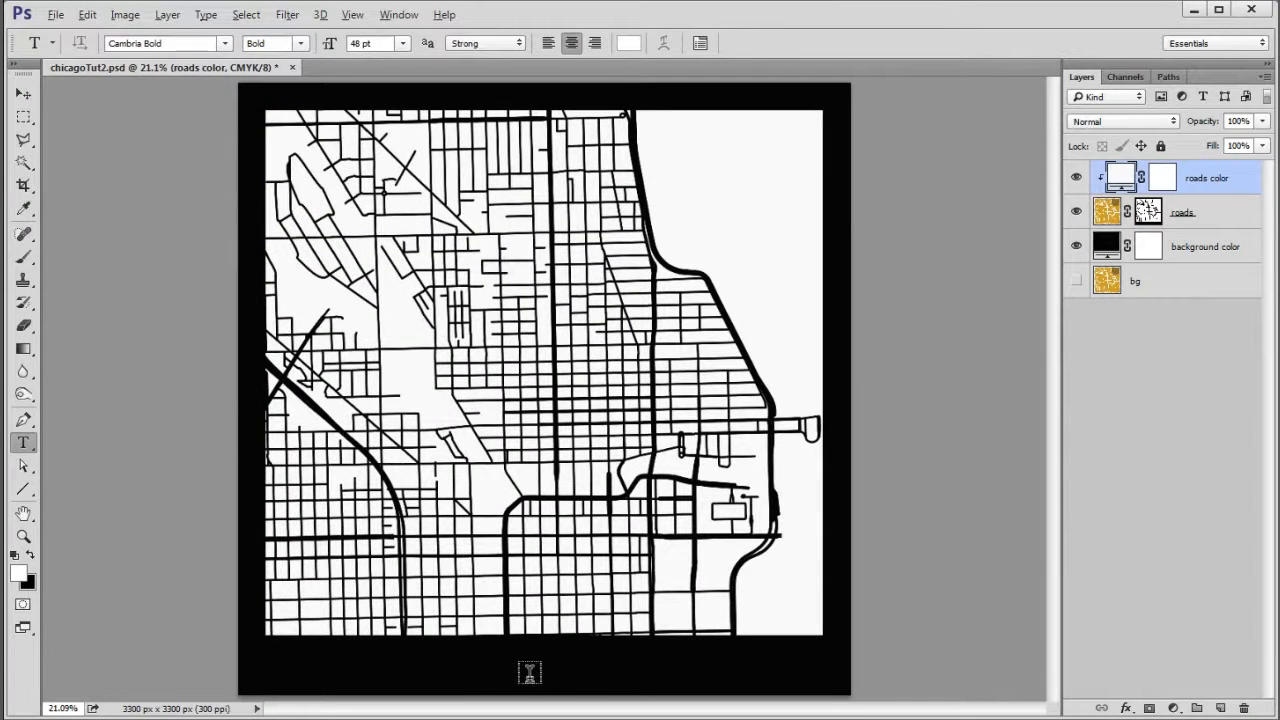
{"action": "left_click", "coordinate": [531, 669]}
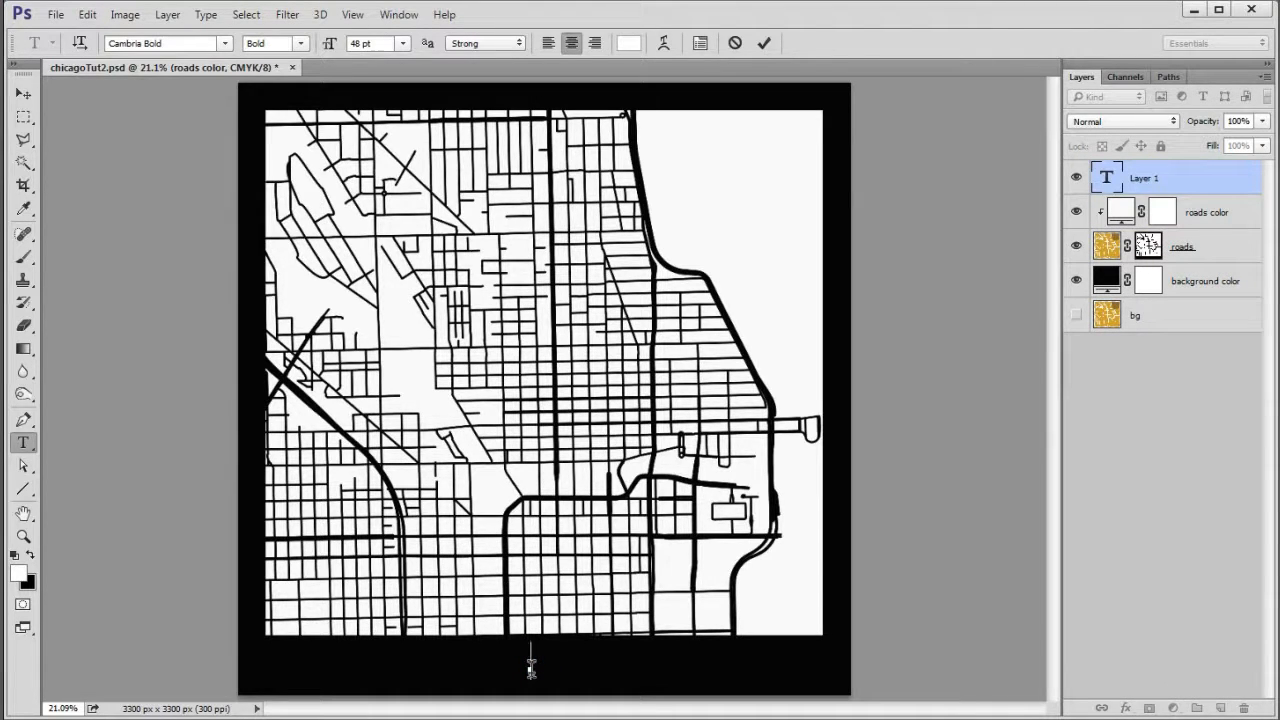
{"action": "type", "text": "CHICAGO"}
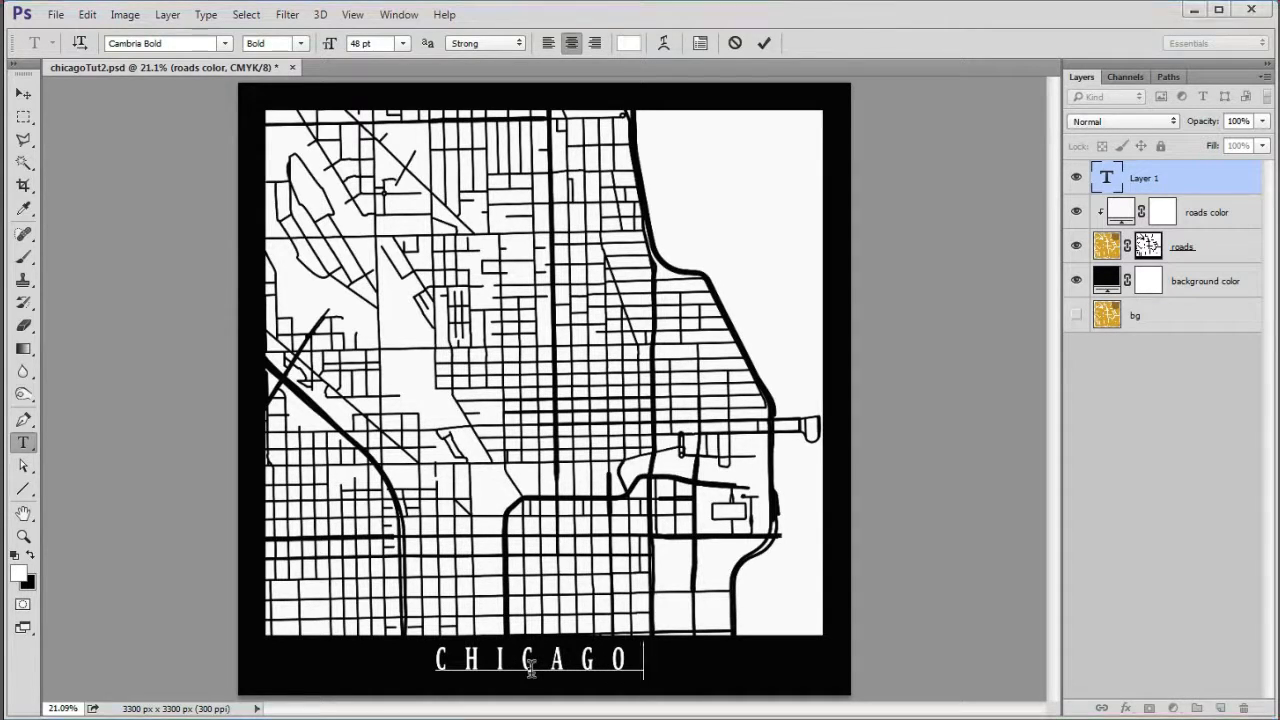
- Commit the title and align the CHICAGO and bg layers by their horizontal centres
{"action": "left_click", "coordinate": [1106, 178]}
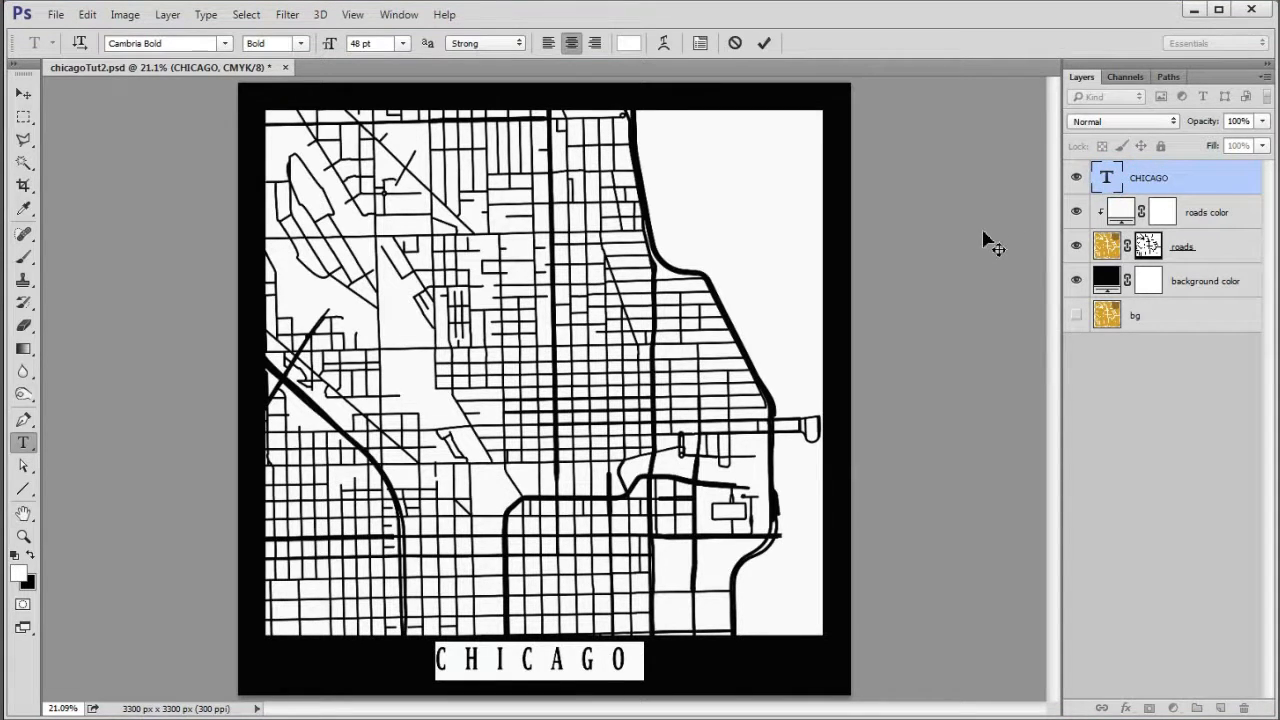
{"action": "key", "text": "ctrl"}
{"action": "left_click", "coordinate": [1177, 325], "text": "ctrl"}
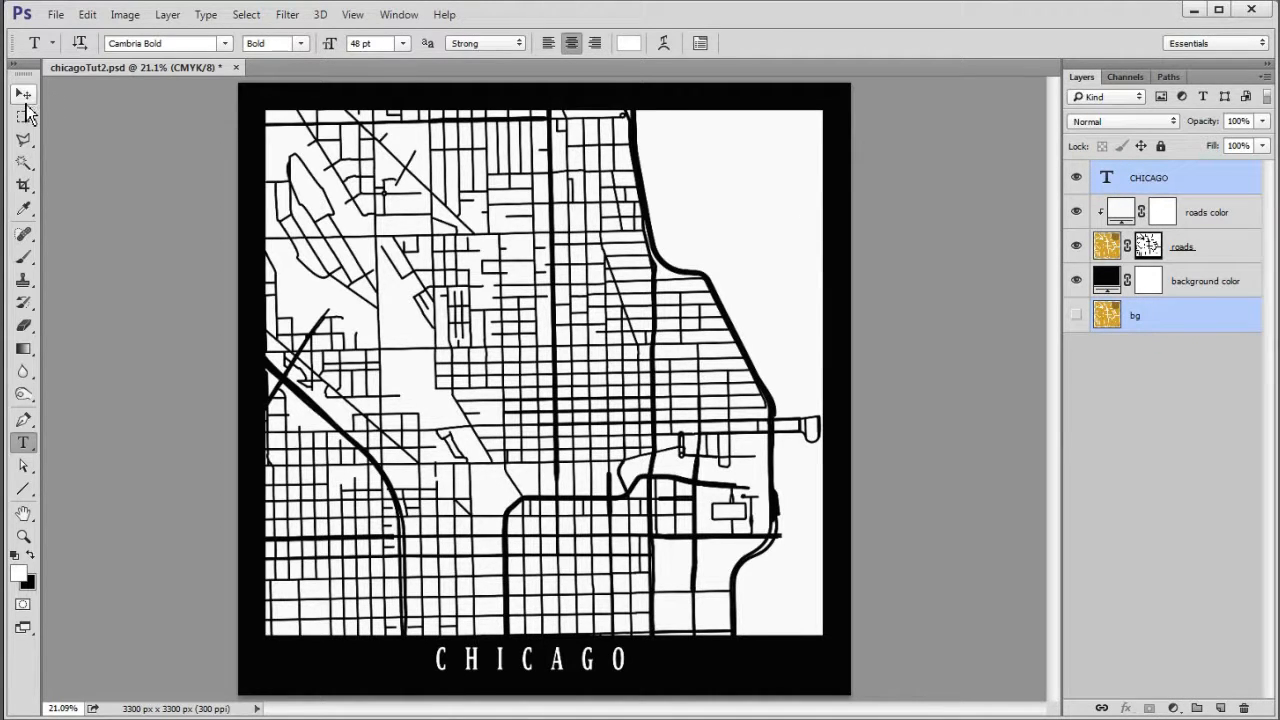
{"action": "left_click", "coordinate": [24, 95]}
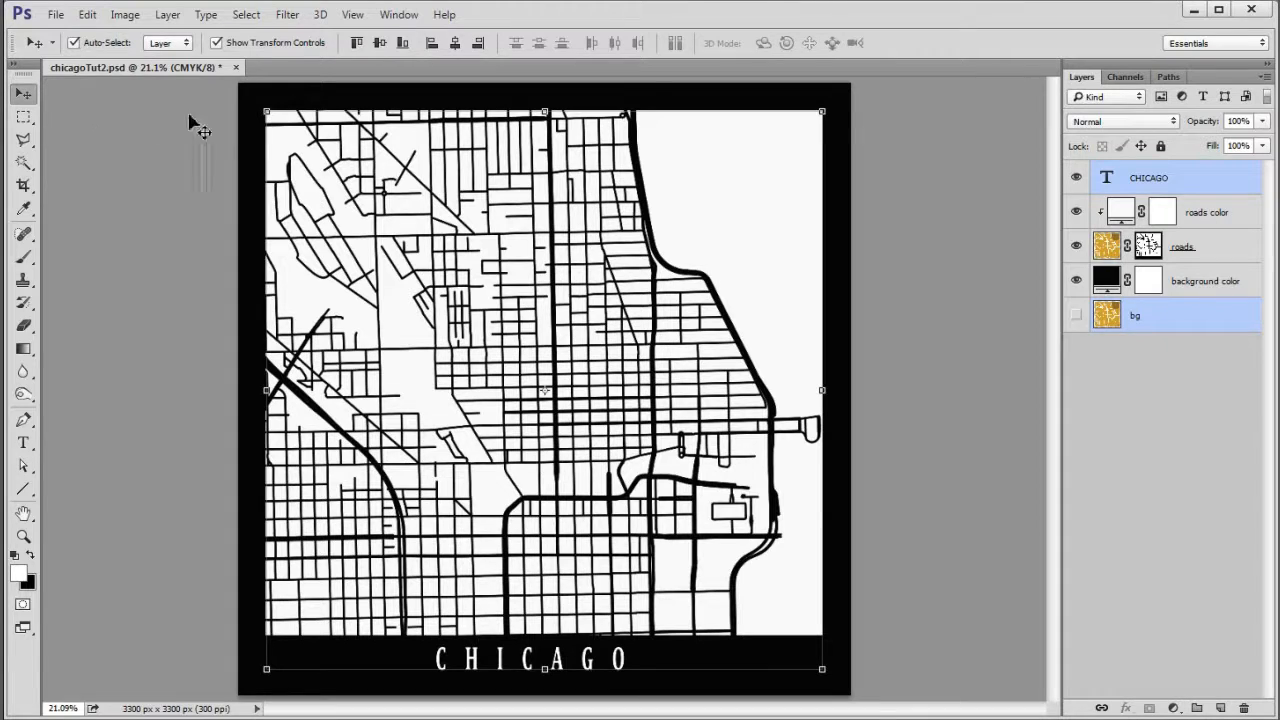
{"action": "left_click", "coordinate": [455, 44]}
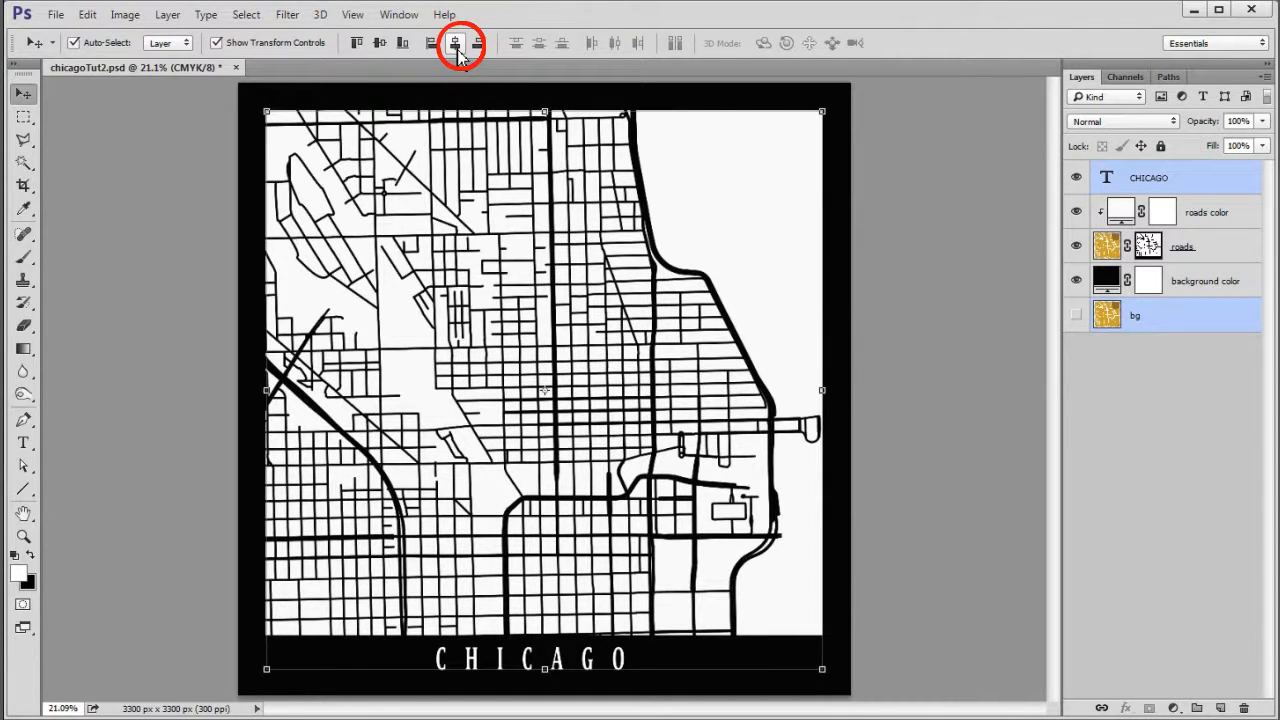
{"action": "left_click", "coordinate": [455, 44]}
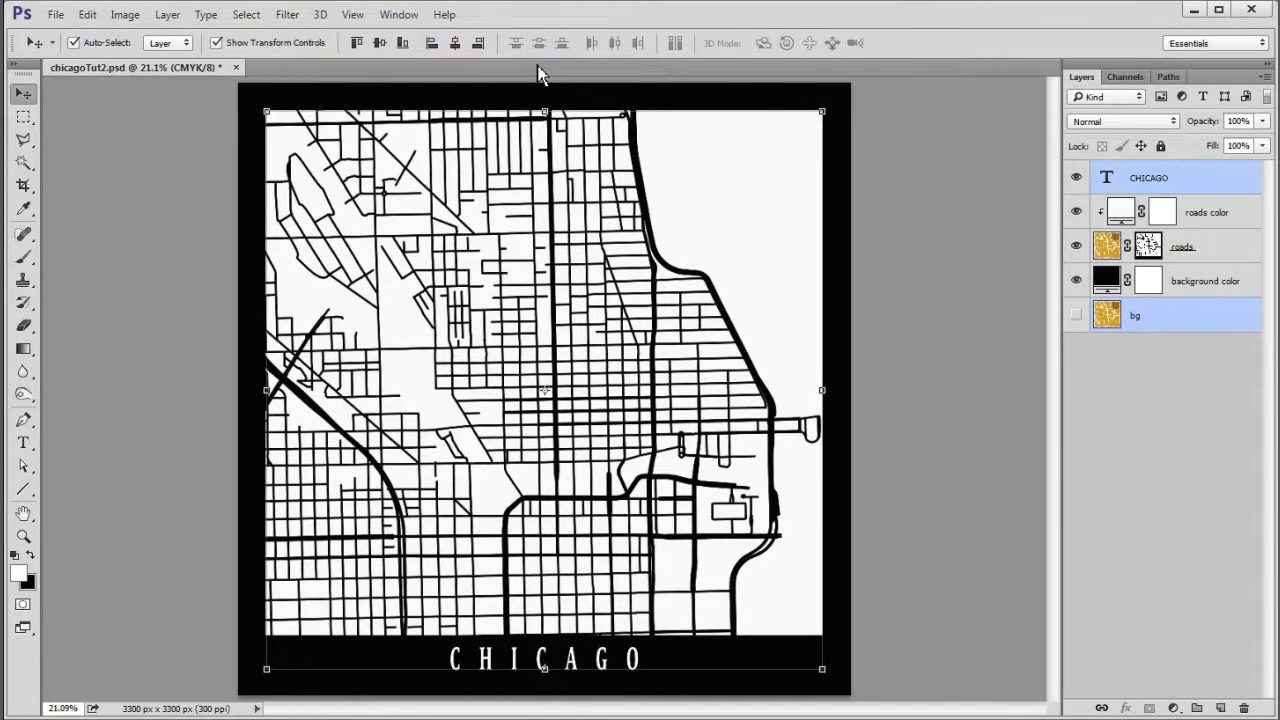
- Stretch the CHICAGO title to the map's width by setting its horizontal character scale to 149%
{"action": "left_click", "coordinate": [1110, 177]}
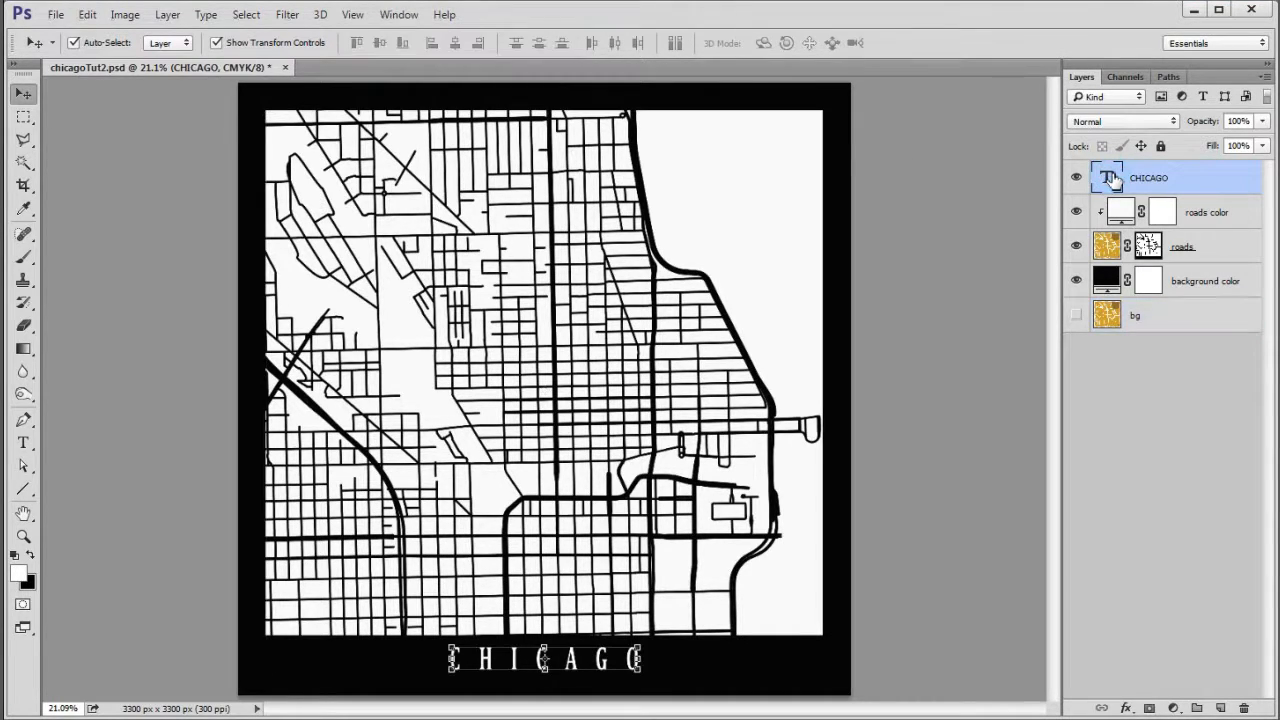
{"action": "double_click", "coordinate": [1110, 177]}
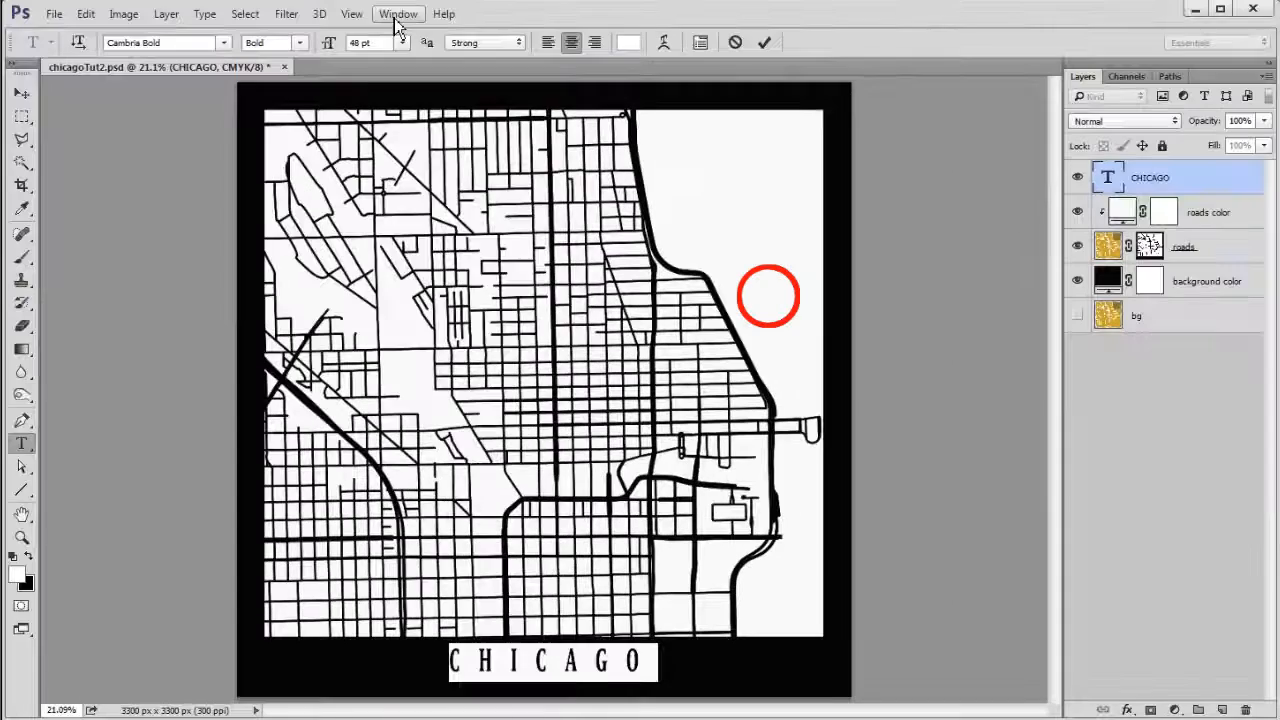
{"action": "left_click", "coordinate": [396, 21]}
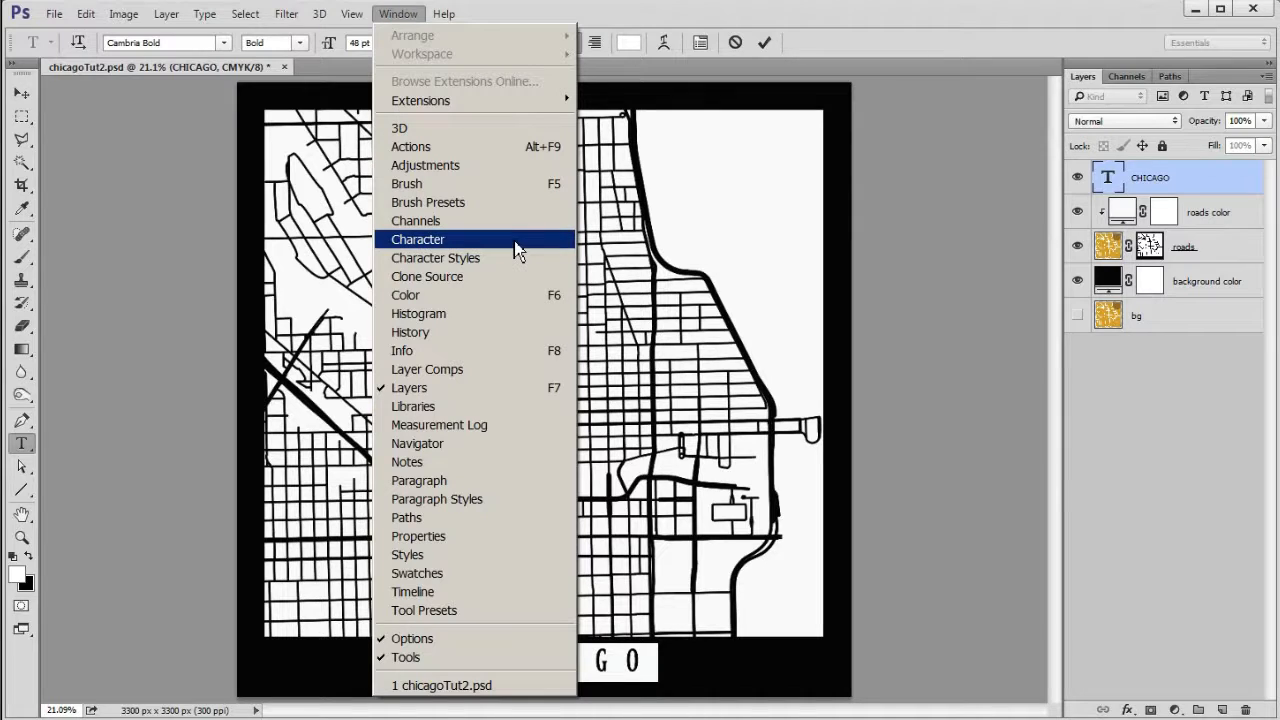
{"action": "left_click", "coordinate": [562, 13]}
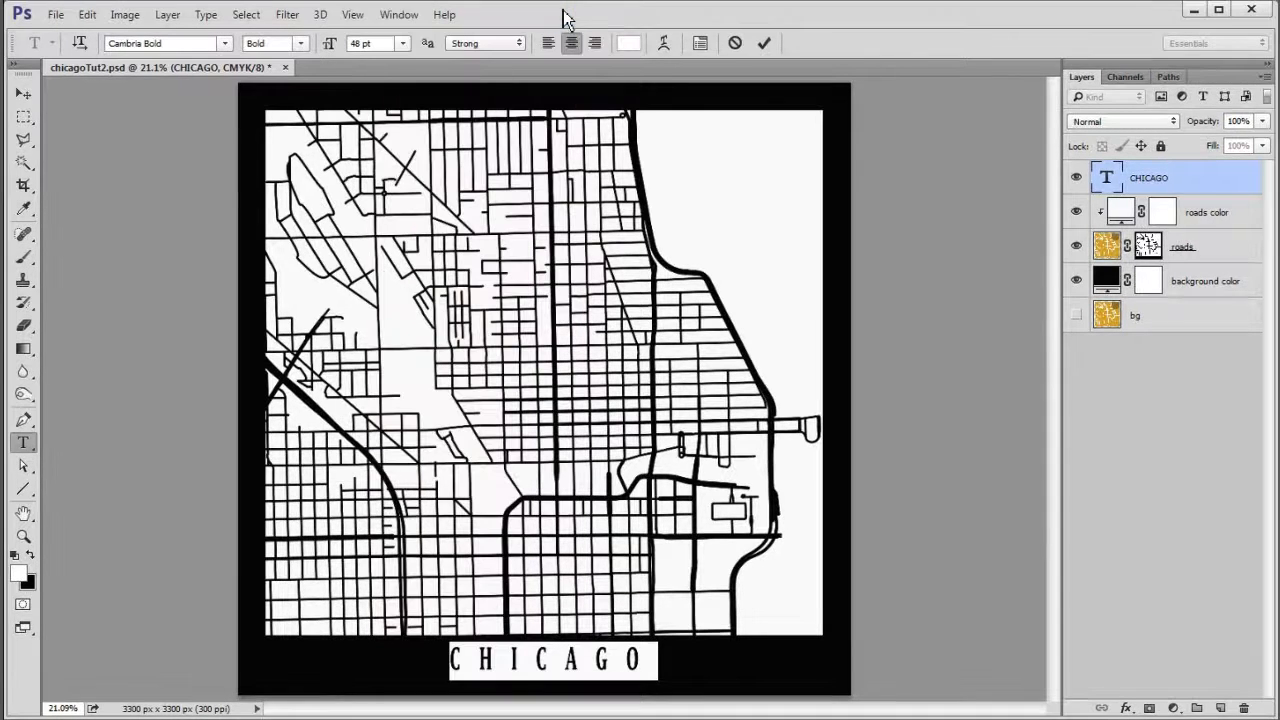
{"action": "left_click", "coordinate": [700, 44]}
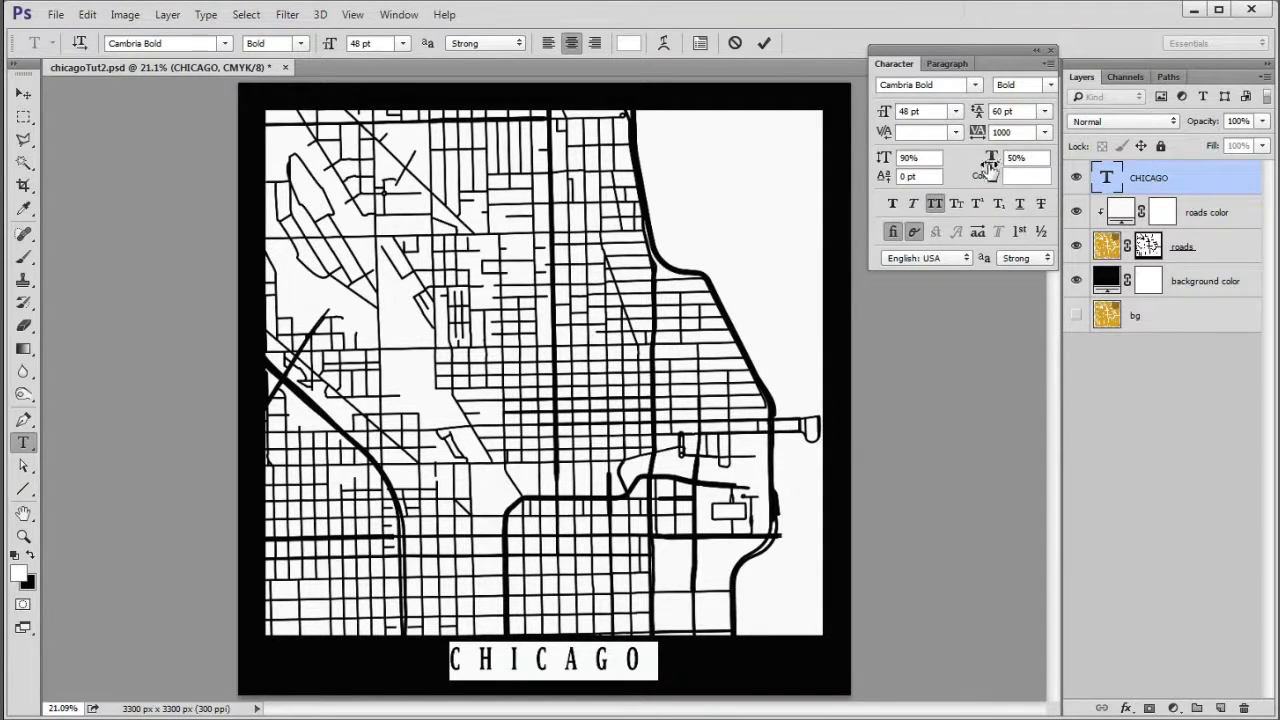
{"action": "left_click_drag", "start_coordinate": [988, 163], "coordinate": [1044, 168]}
{"action": "left_click_drag", "start_coordinate": [1053, 165], "coordinate": [1076, 171]}
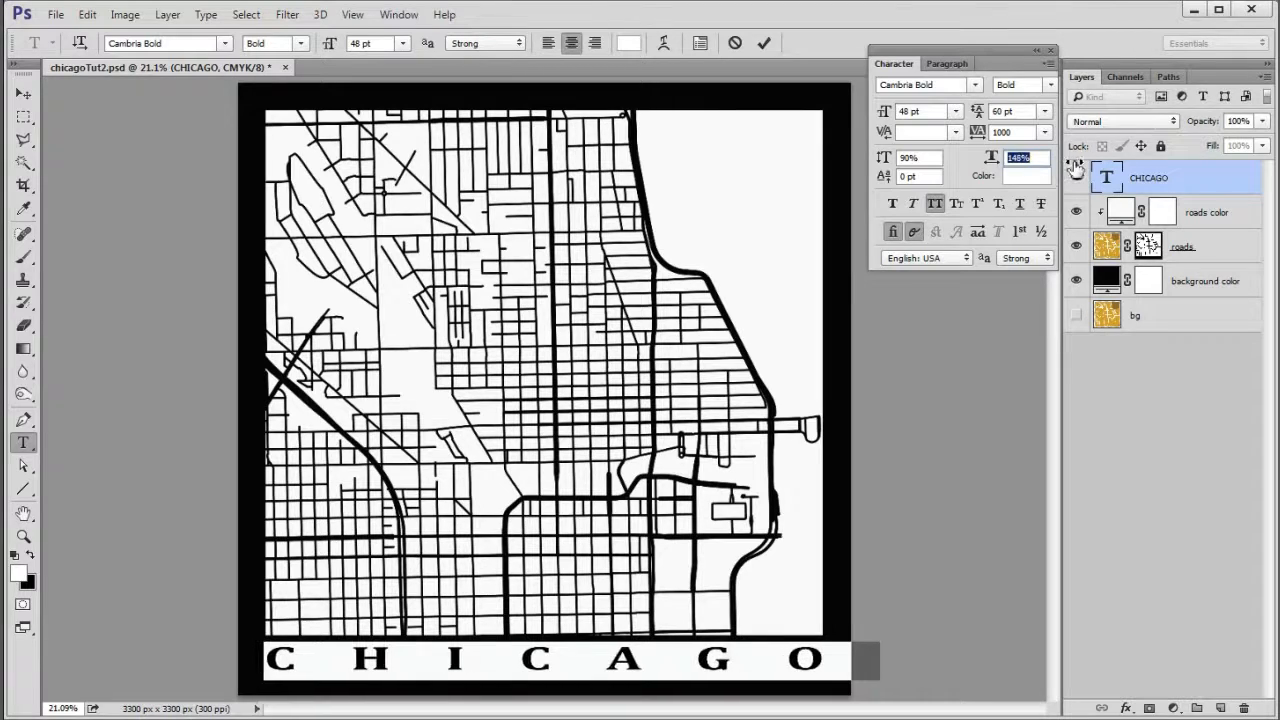
{"action": "left_click_drag", "start_coordinate": [1076, 171], "coordinate": [1078, 171]}
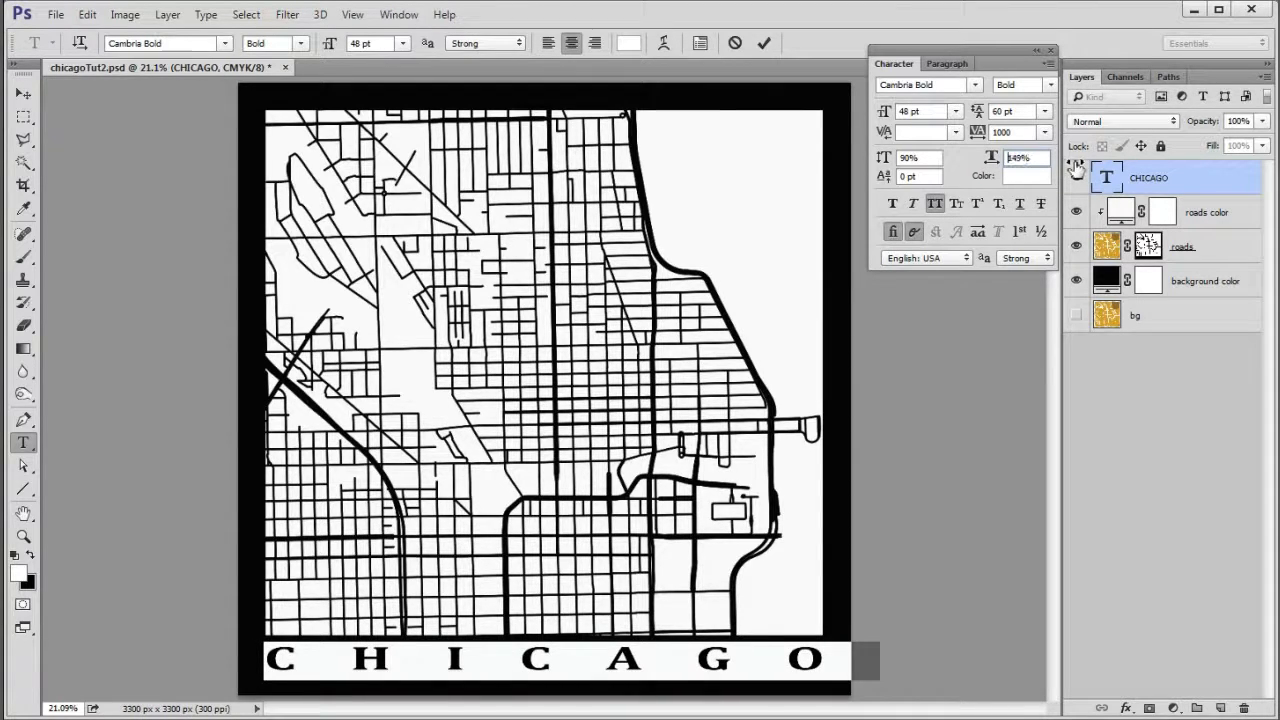
{"action": "left_click", "coordinate": [764, 44]}
- Nudge the CHICAGO title 20 pixels down with the Move tool
{"action": "key", "text": "v"}
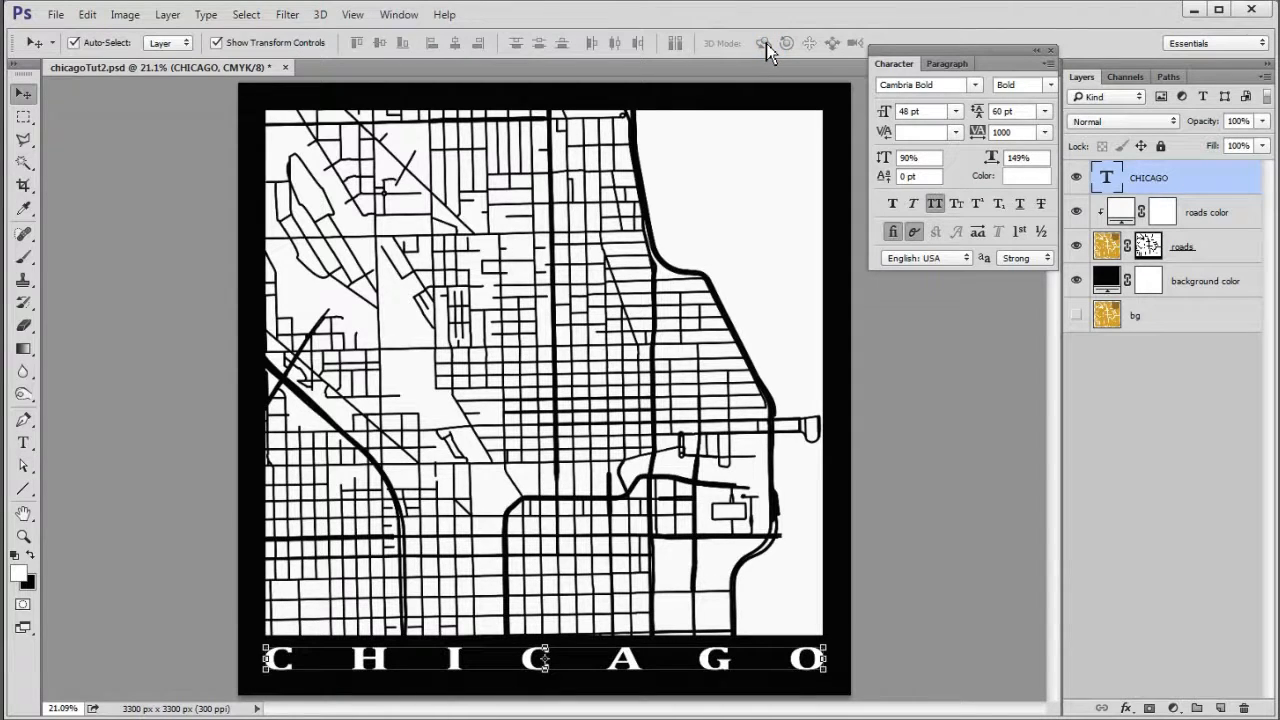
{"action": "key", "text": "shift+Down"}
{"action": "key", "text": "shift+Down"}
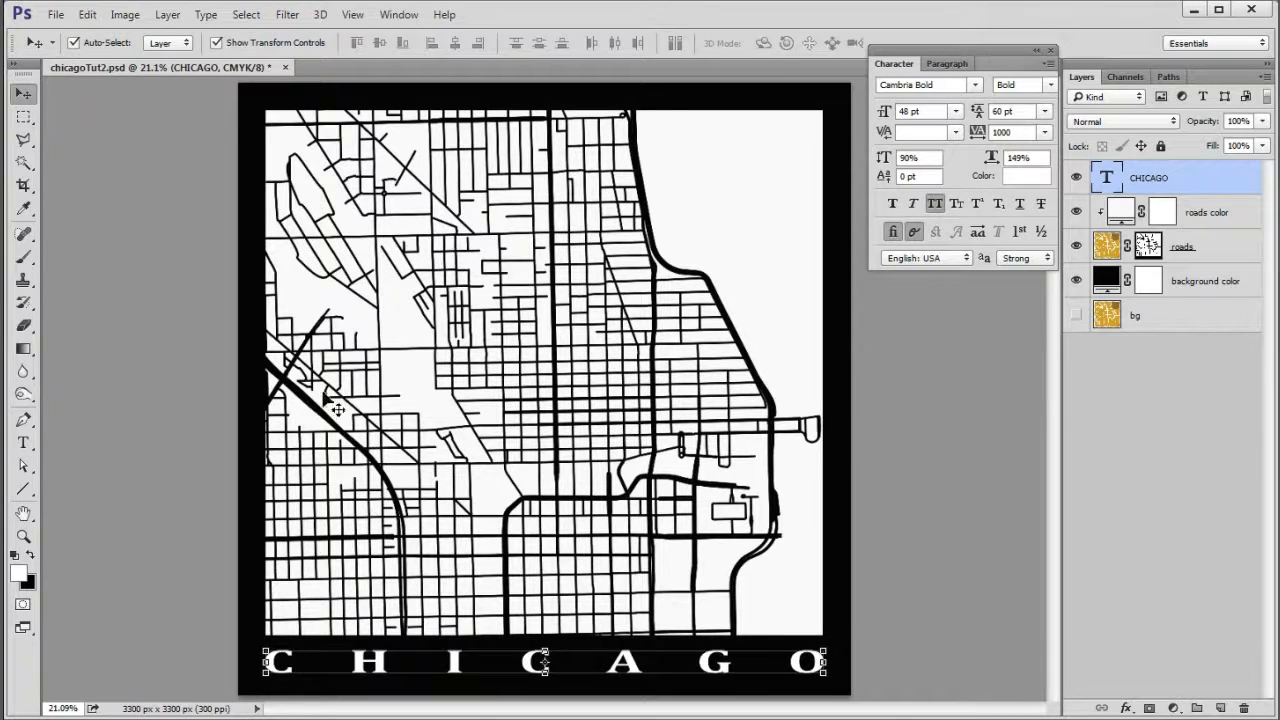
- Switch to the Hand tool and close the Character and Paragraph panel group
{"action": "left_click", "coordinate": [23, 513]}
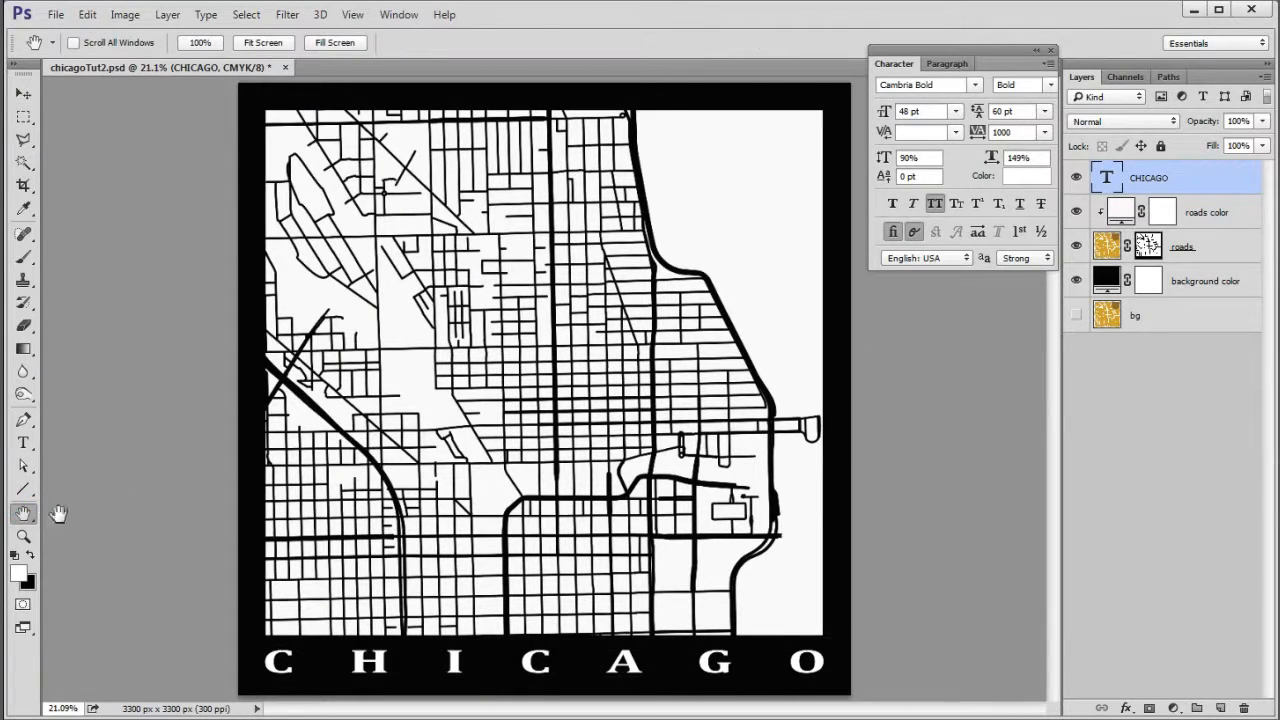
{"action": "left_click", "coordinate": [1047, 63]}
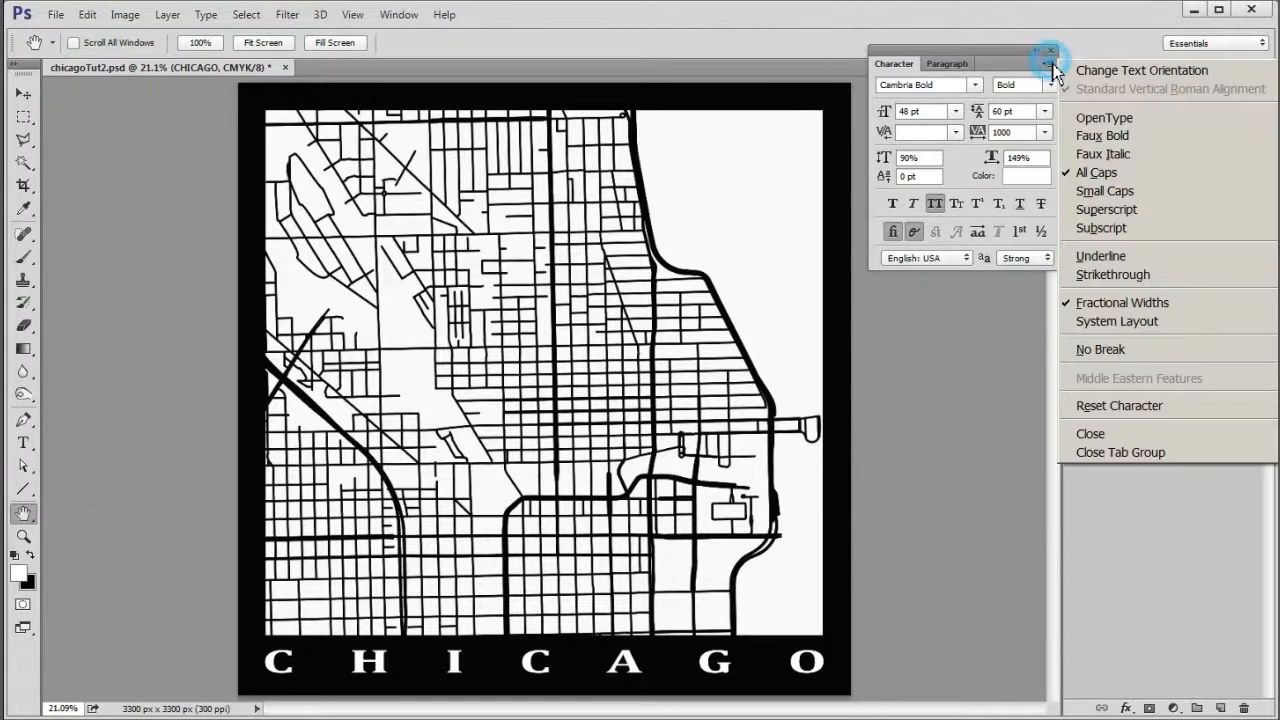
{"action": "left_click", "coordinate": [1140, 460]}
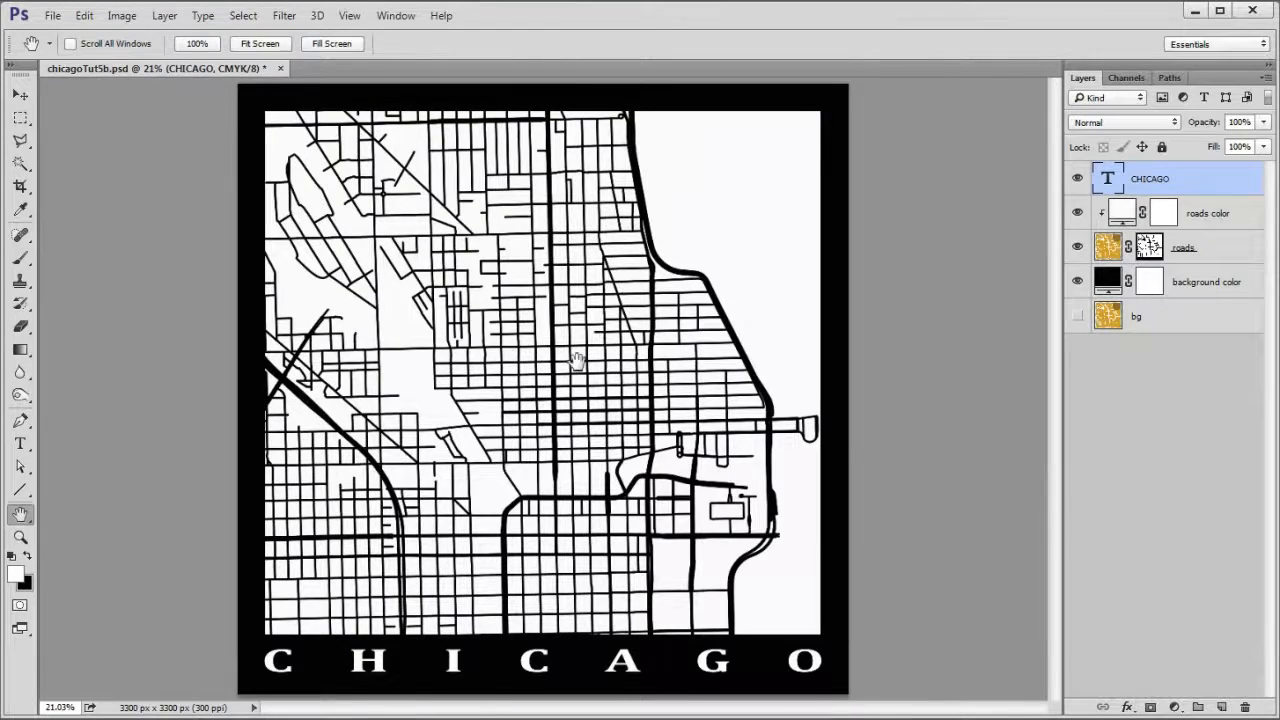
- Add a smooth Inner Bevel to the roads layer with 100% depth, 8 px size and a contour at 50% range
{"action": "scroll", "coordinate": [590, 330], "scroll_direction": "up", "scroll_amount": 2}
{"action": "scroll", "coordinate": [617, 254], "scroll_direction": "up", "scroll_amount": 3}
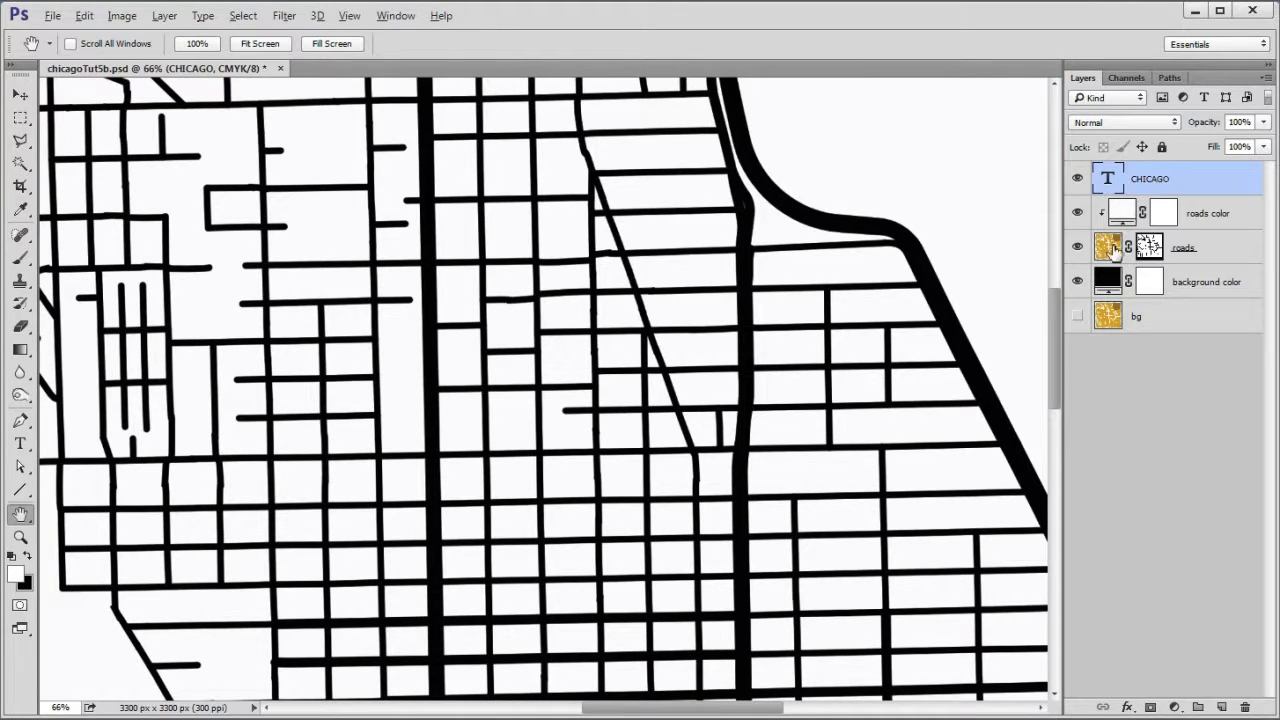
{"action": "left_click", "coordinate": [1114, 250]}
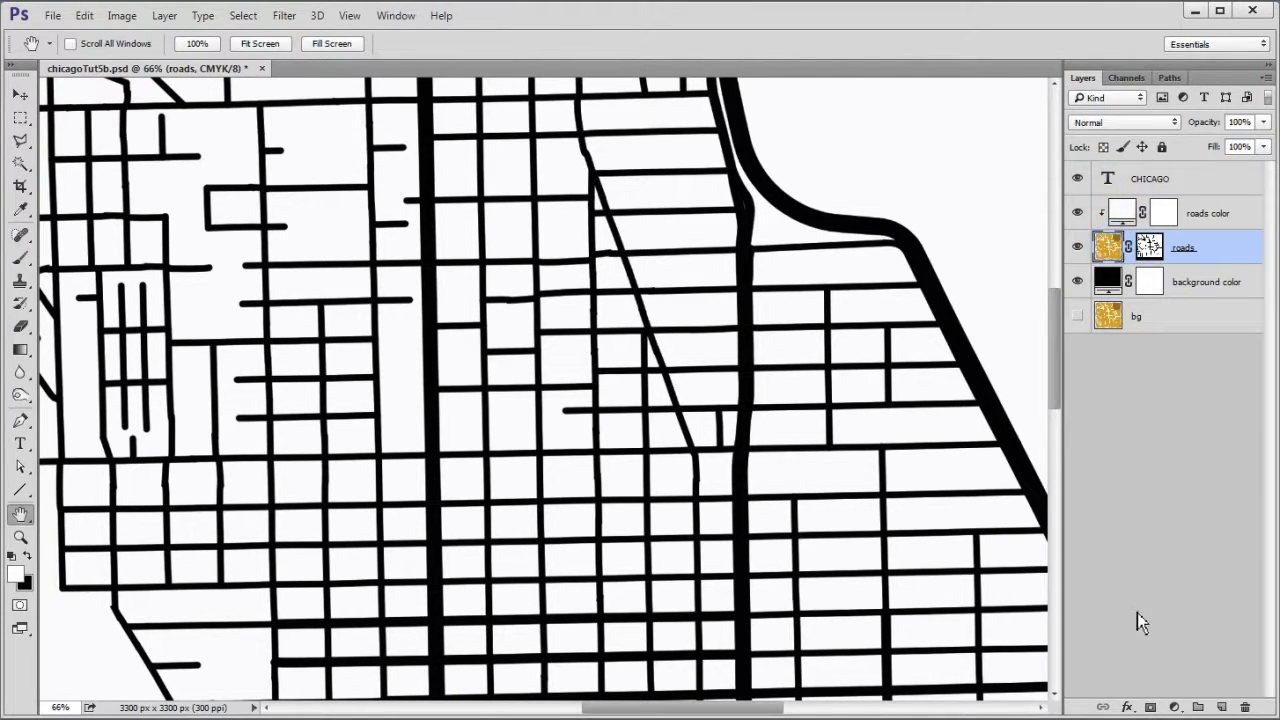
{"action": "left_click", "coordinate": [1128, 707]}
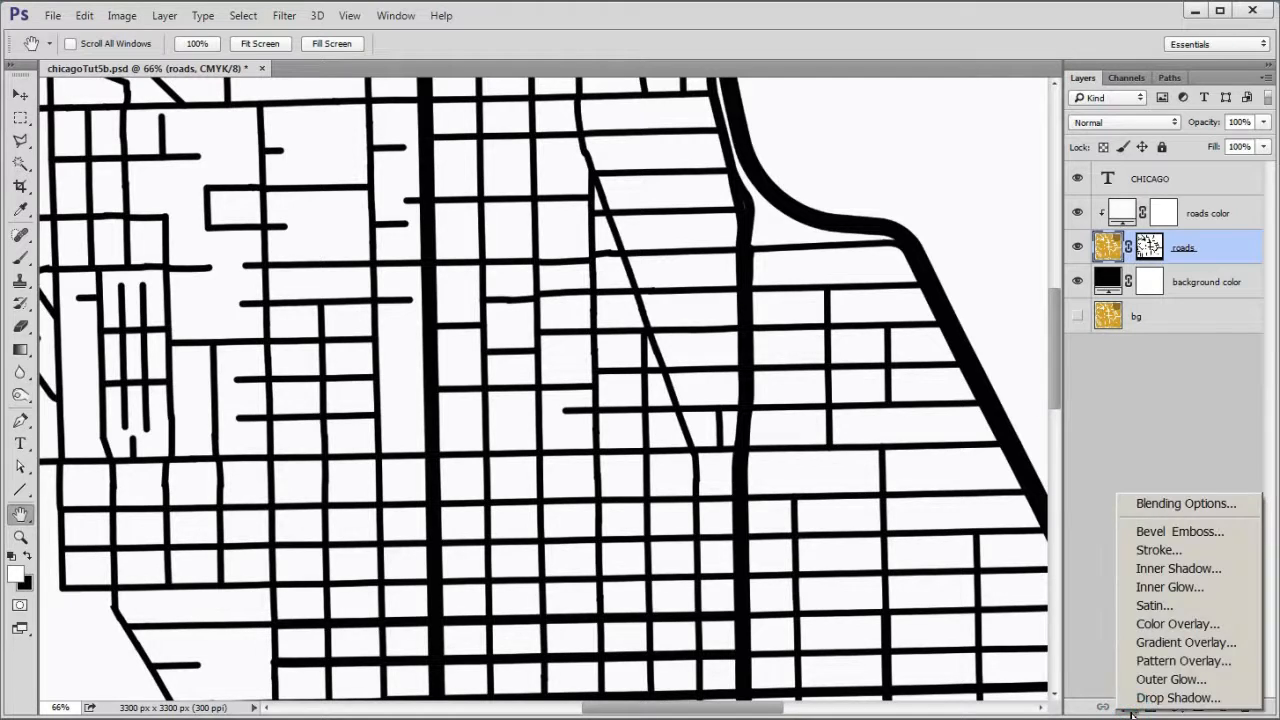
{"action": "left_click", "coordinate": [1205, 533]}
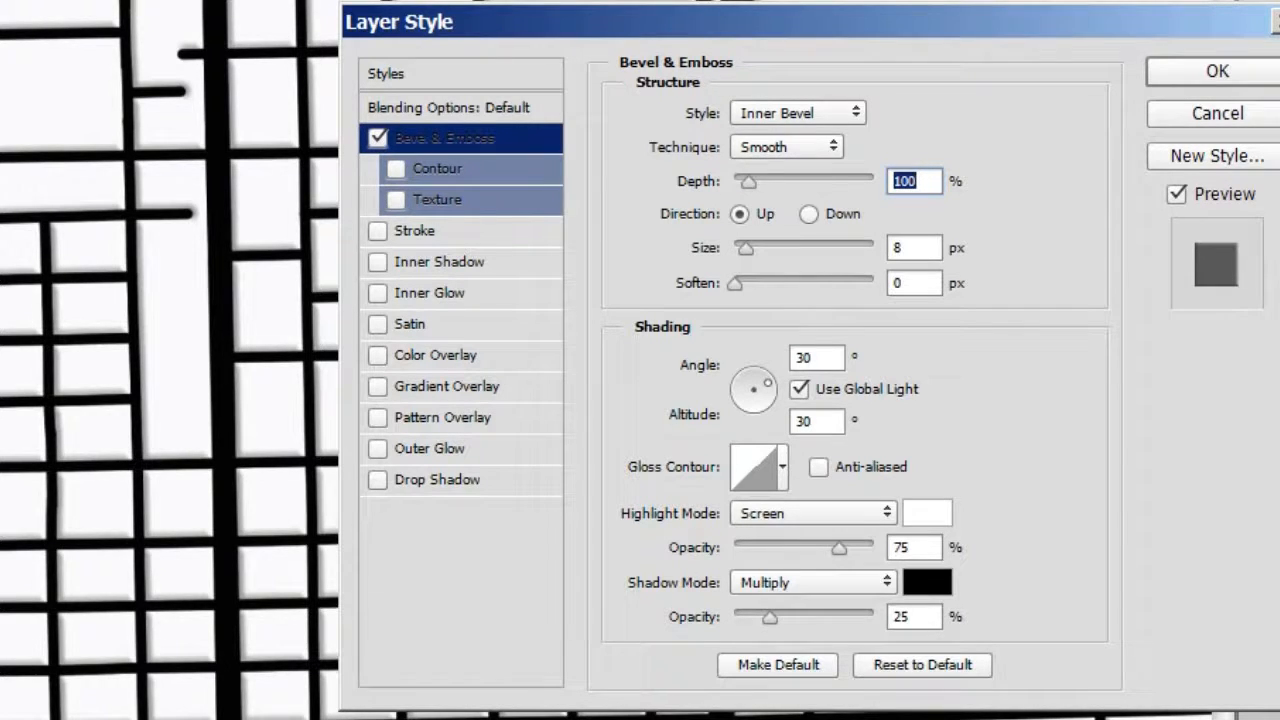
{"action": "left_click", "coordinate": [396, 169]}
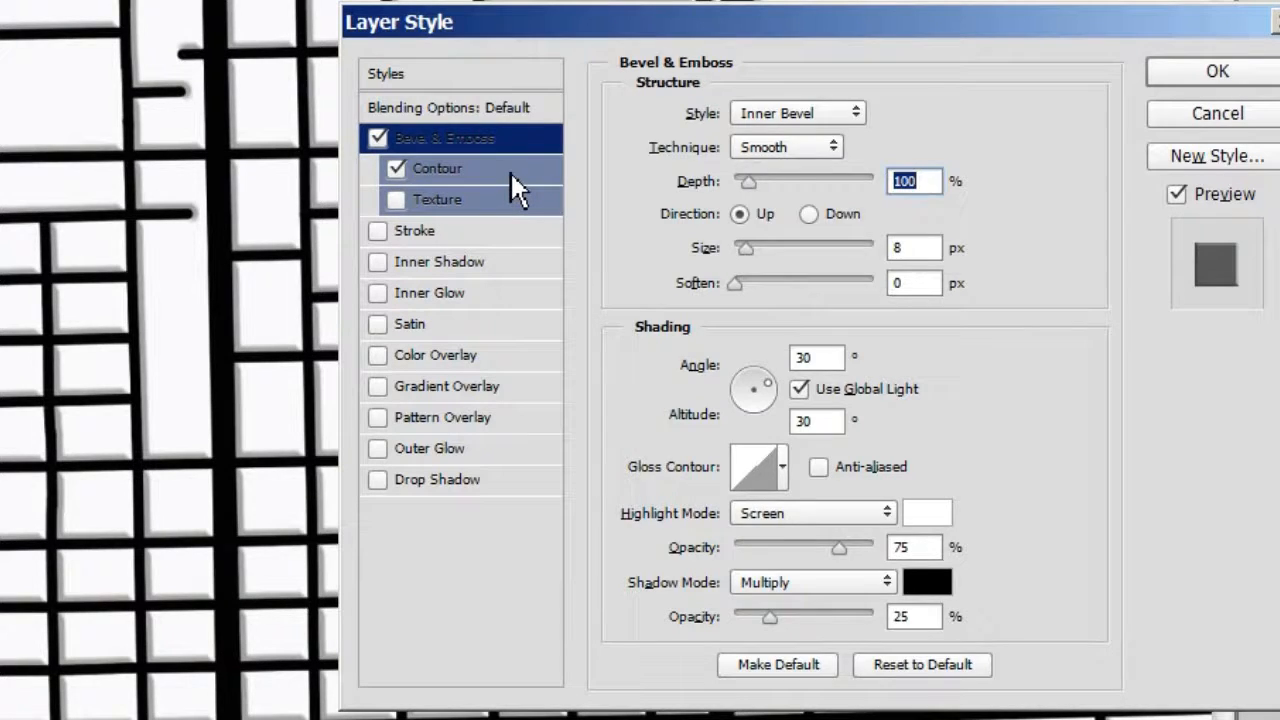
{"action": "left_click", "coordinate": [510, 188]}
{"action": "key", "text": "Tab"}
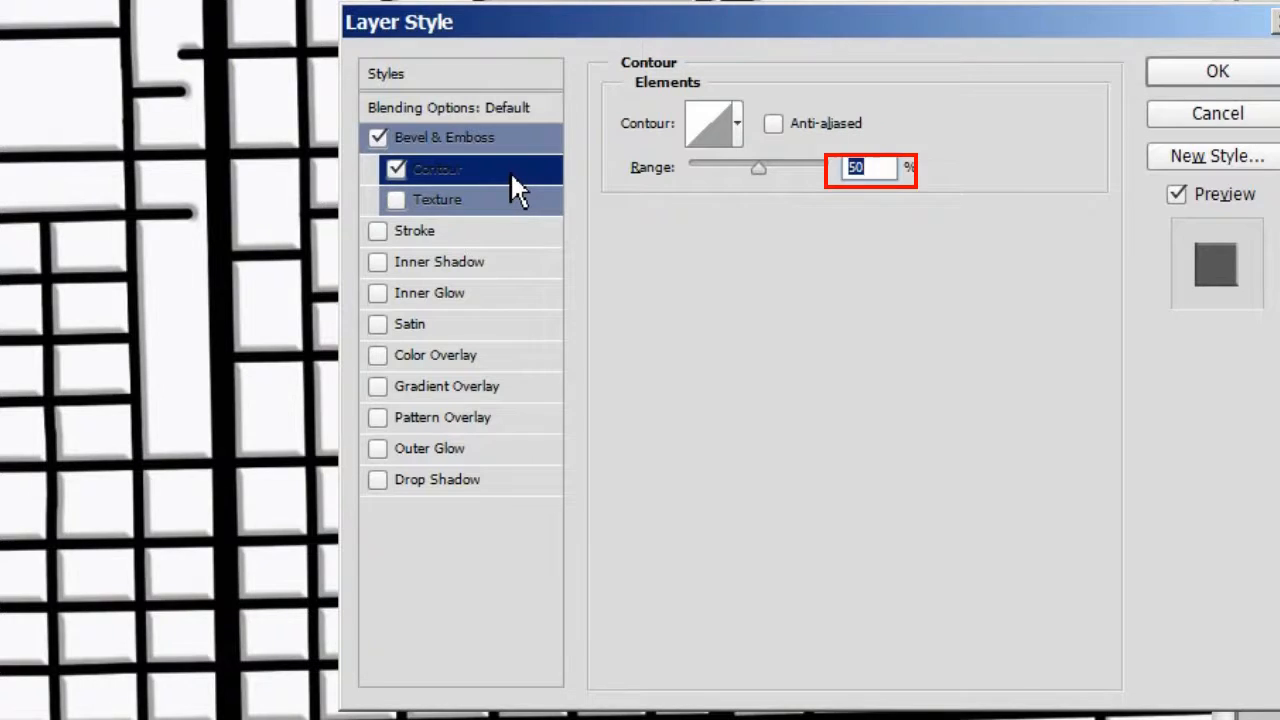
- Add a black Multiply drop shadow to the roads layer with 50% opacity, 0 px distance, 15% spread and 0 px size
{"action": "left_click", "coordinate": [380, 484]}
{"action": "left_click", "coordinate": [455, 481]}
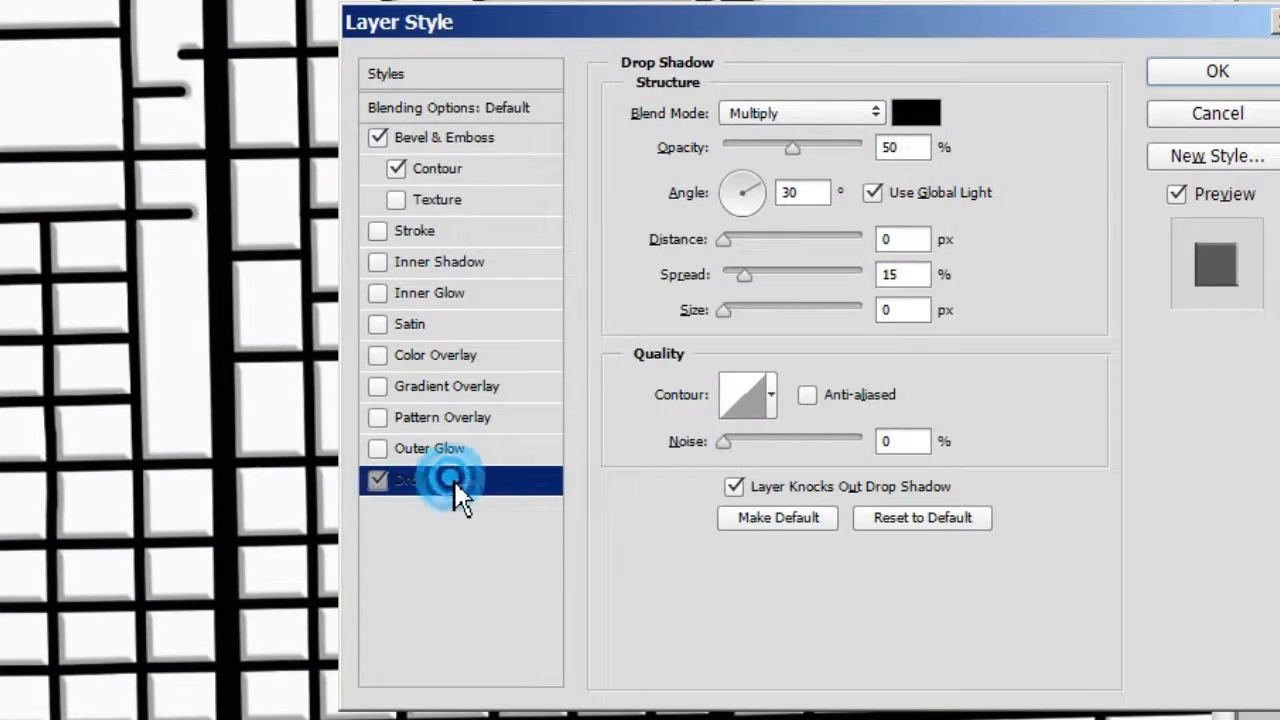
{"action": "key", "text": "Tab"}
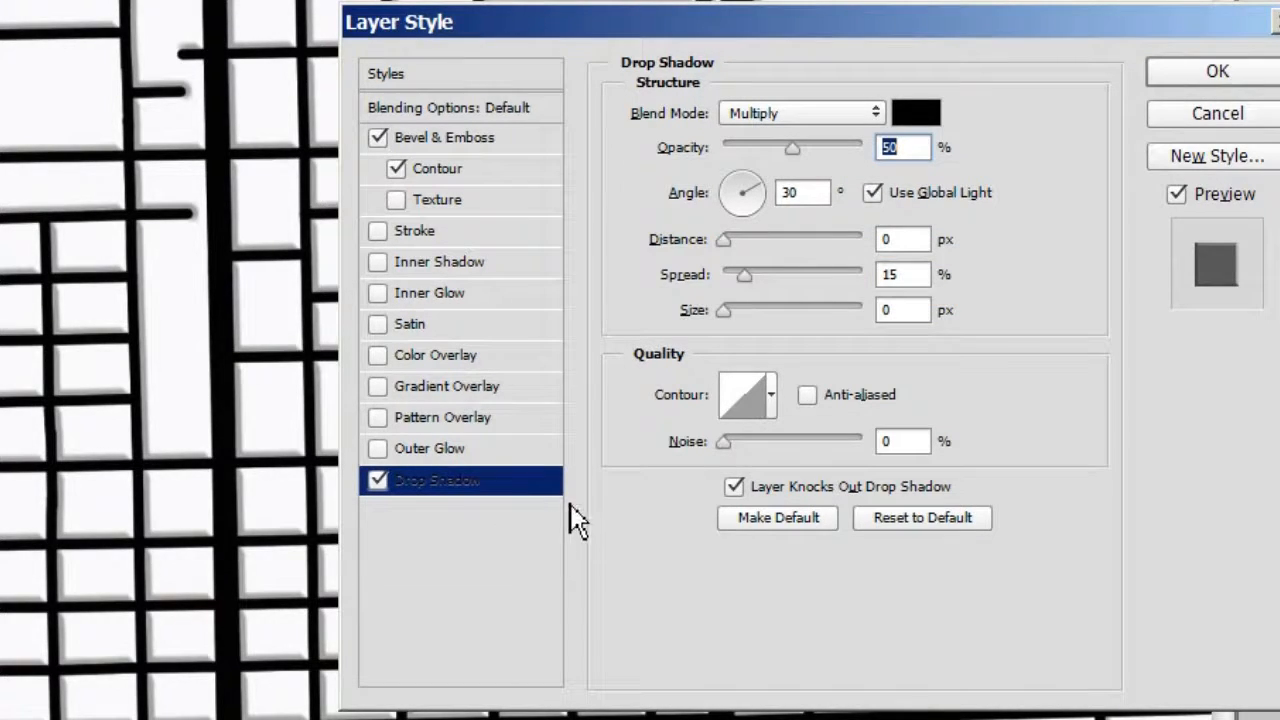
{"action": "left_click", "coordinate": [1205, 82]}
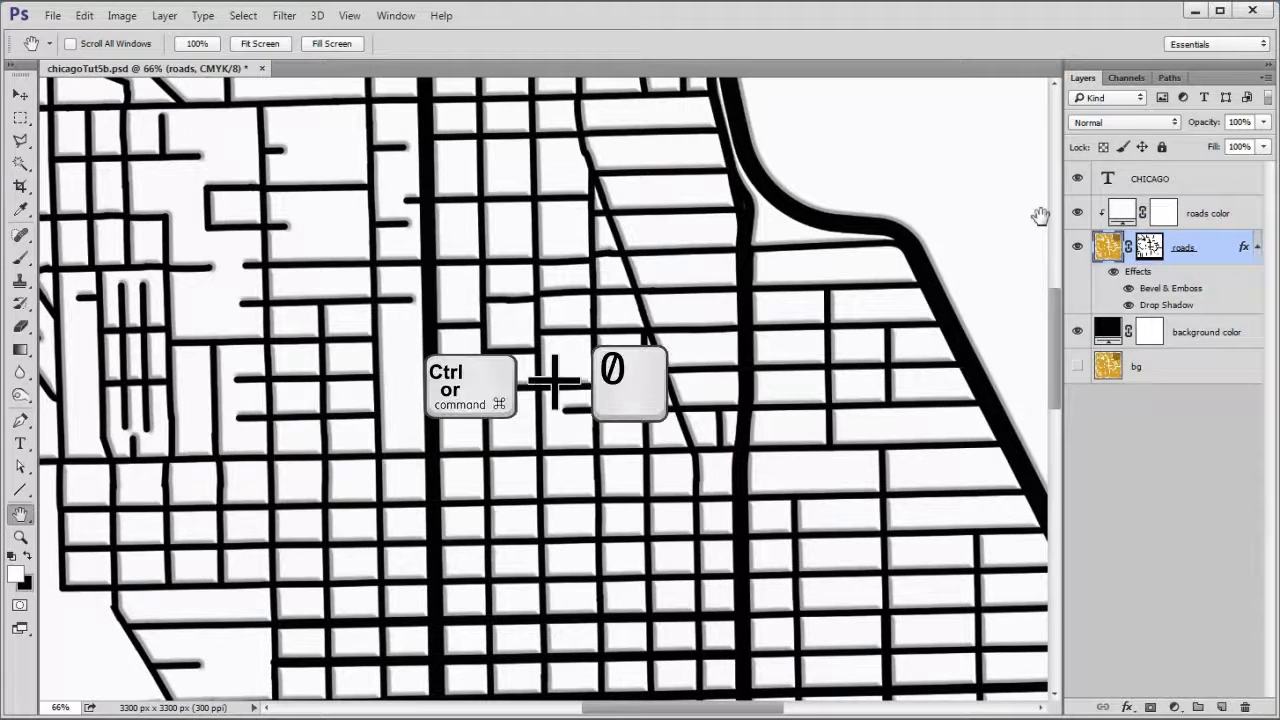
- Copy the layer style from the roads layer onto the CHICAGO title layer
{"action": "key", "text": "ctrl+0"}
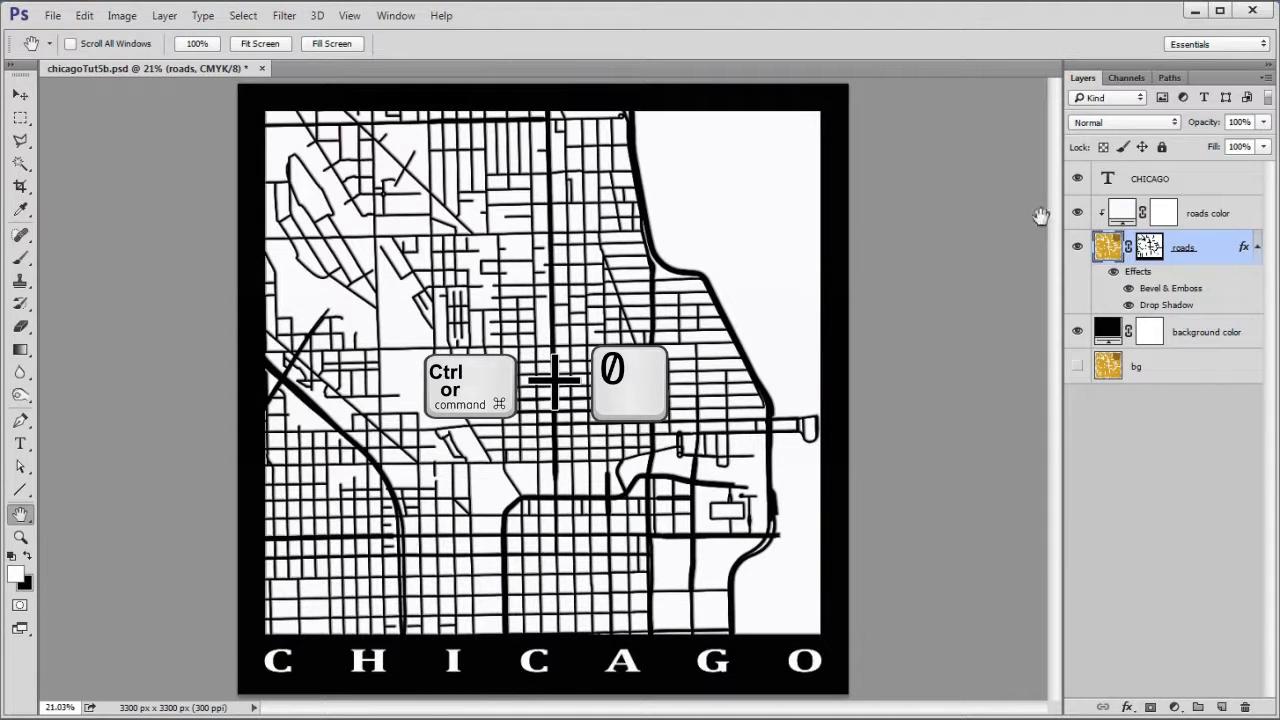
{"action": "right_click", "coordinate": [1203, 250]}
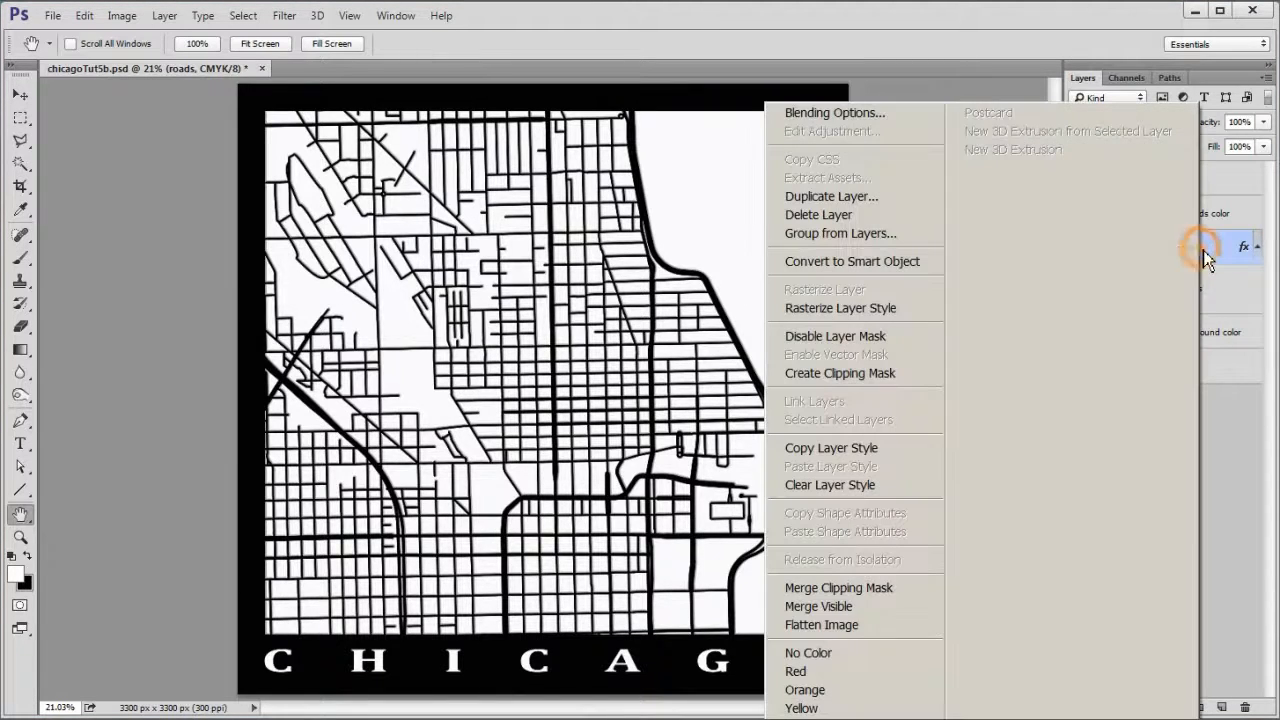
{"action": "left_click", "coordinate": [828, 448]}
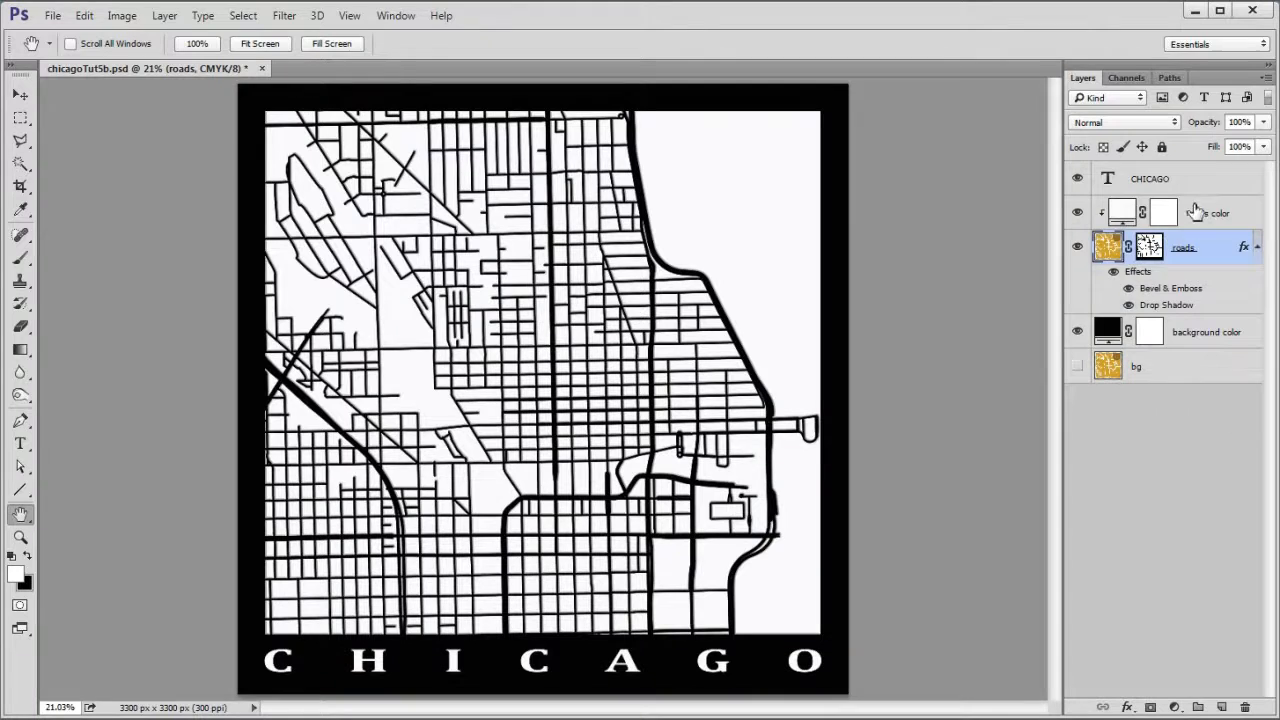
{"action": "left_click", "coordinate": [1218, 182]}
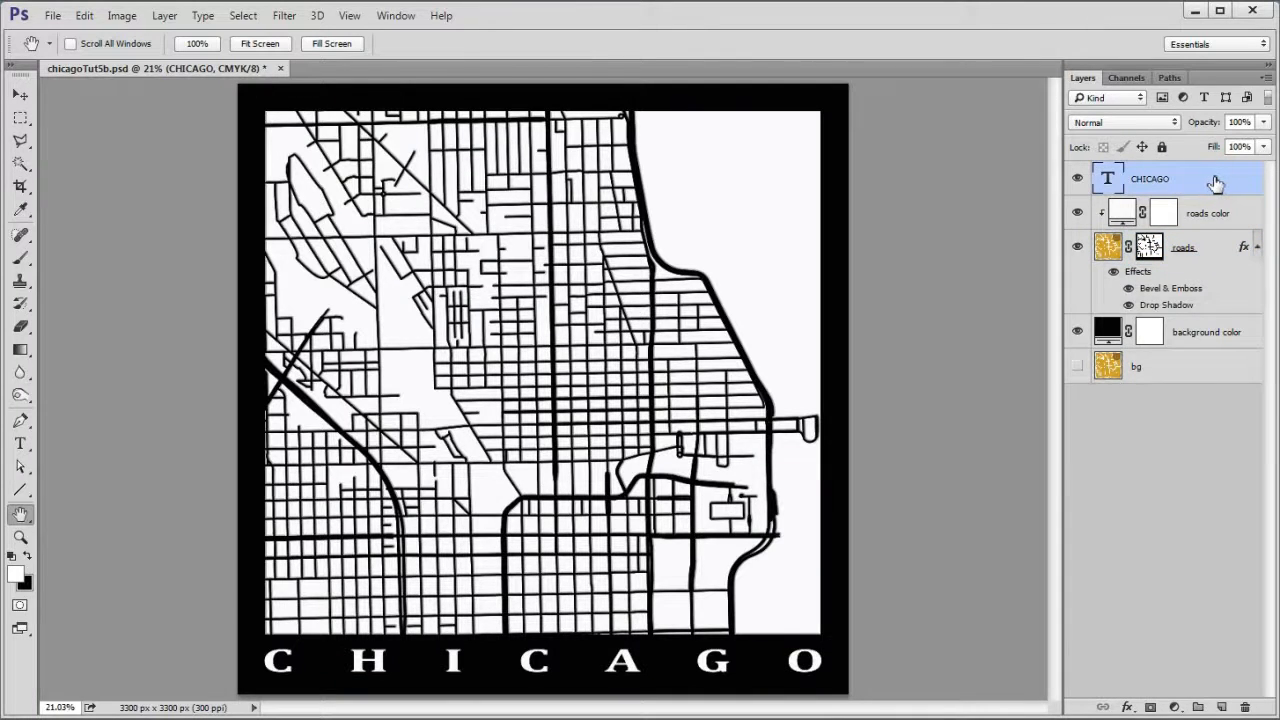
{"action": "right_click", "coordinate": [1218, 186]}
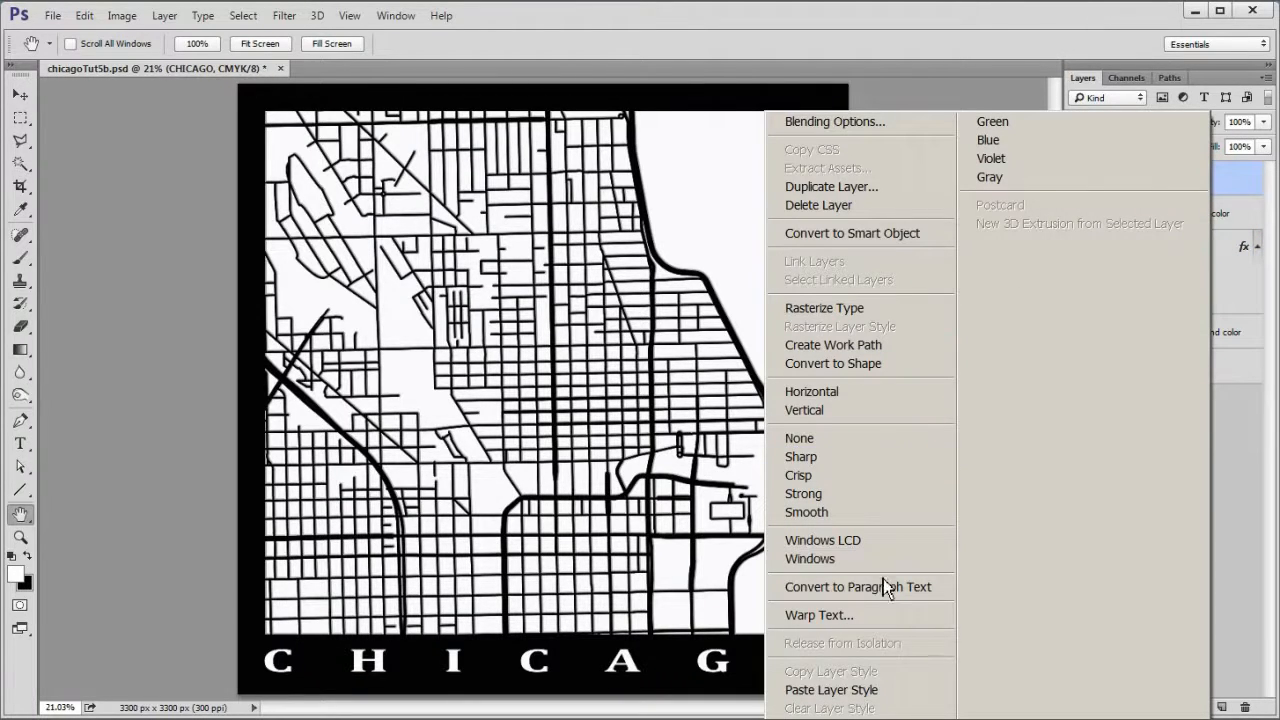
{"action": "left_click", "coordinate": [884, 691]}
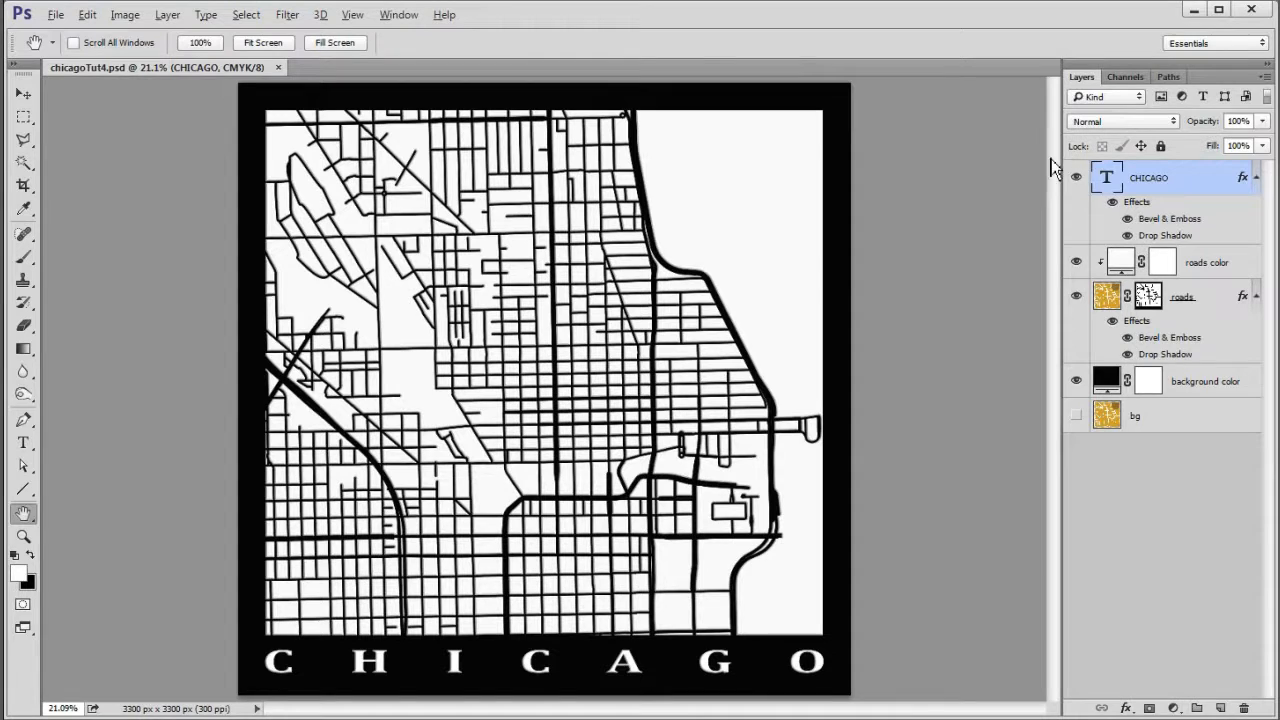
- Change the CHICAGO title's text color to near-black #020000 and commit the edit
{"action": "double_click", "coordinate": [1107, 179]}
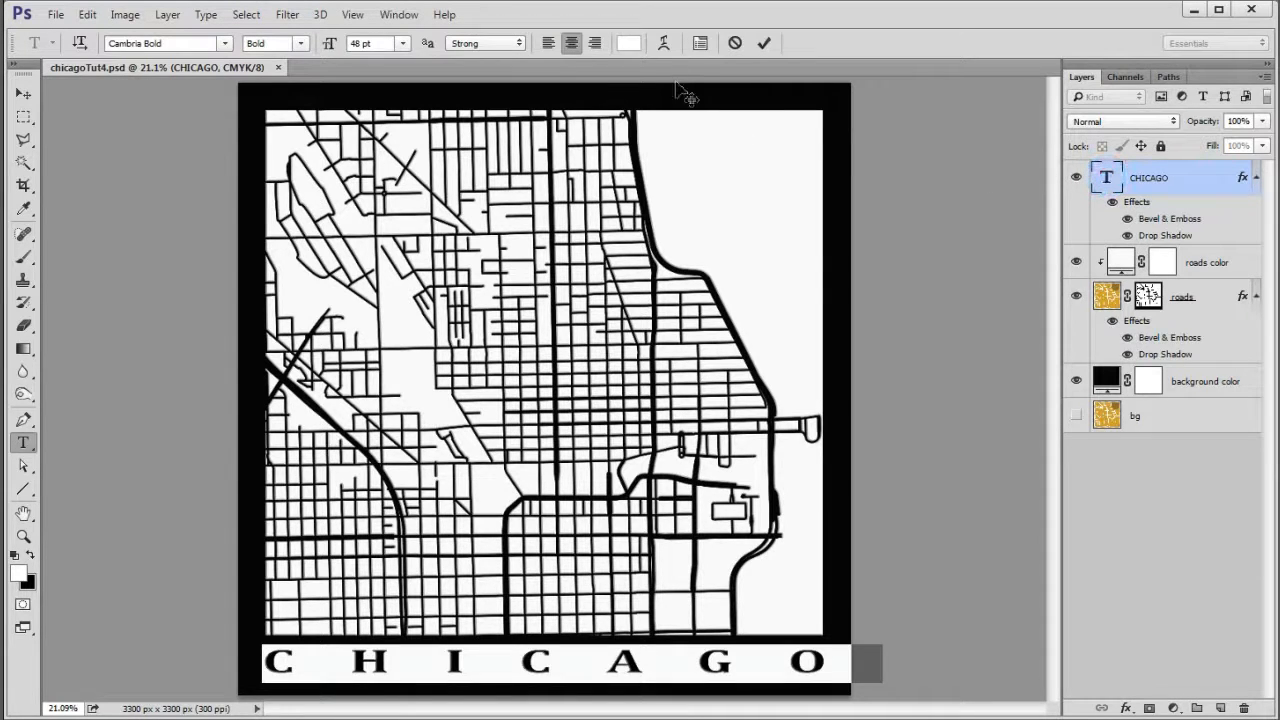
{"action": "left_click", "coordinate": [629, 45]}
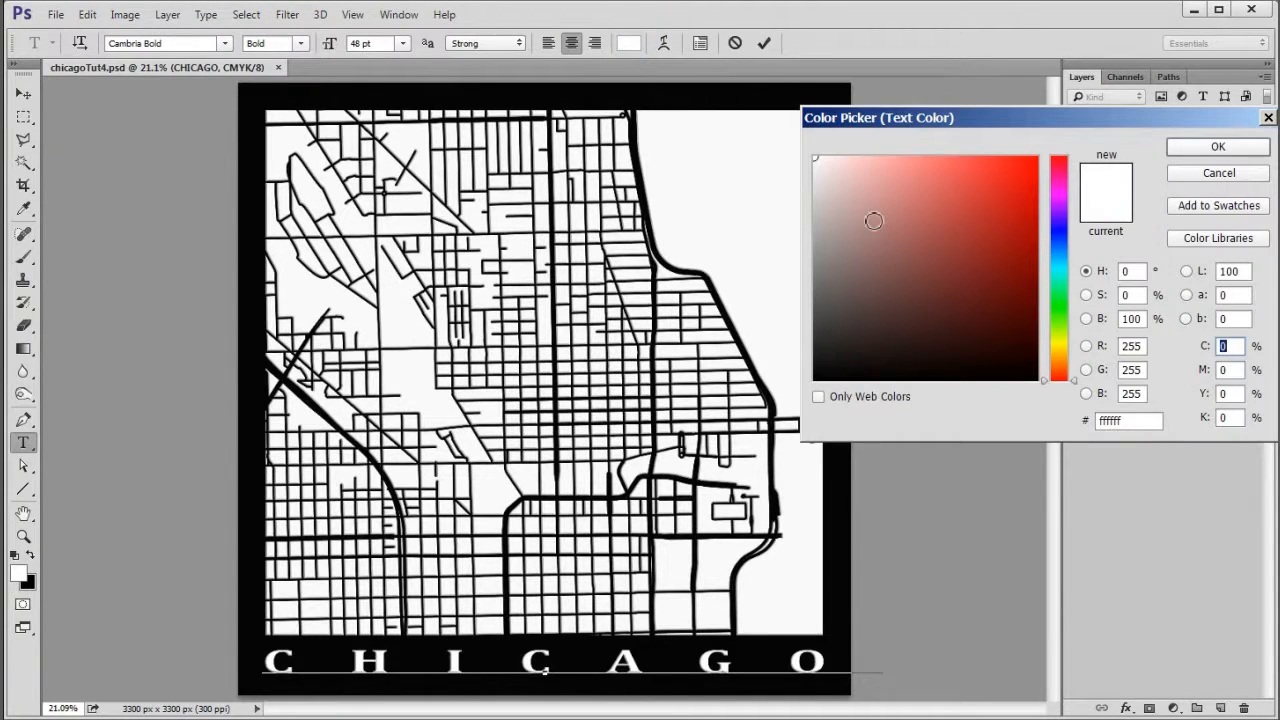
{"action": "left_click", "coordinate": [1035, 379]}
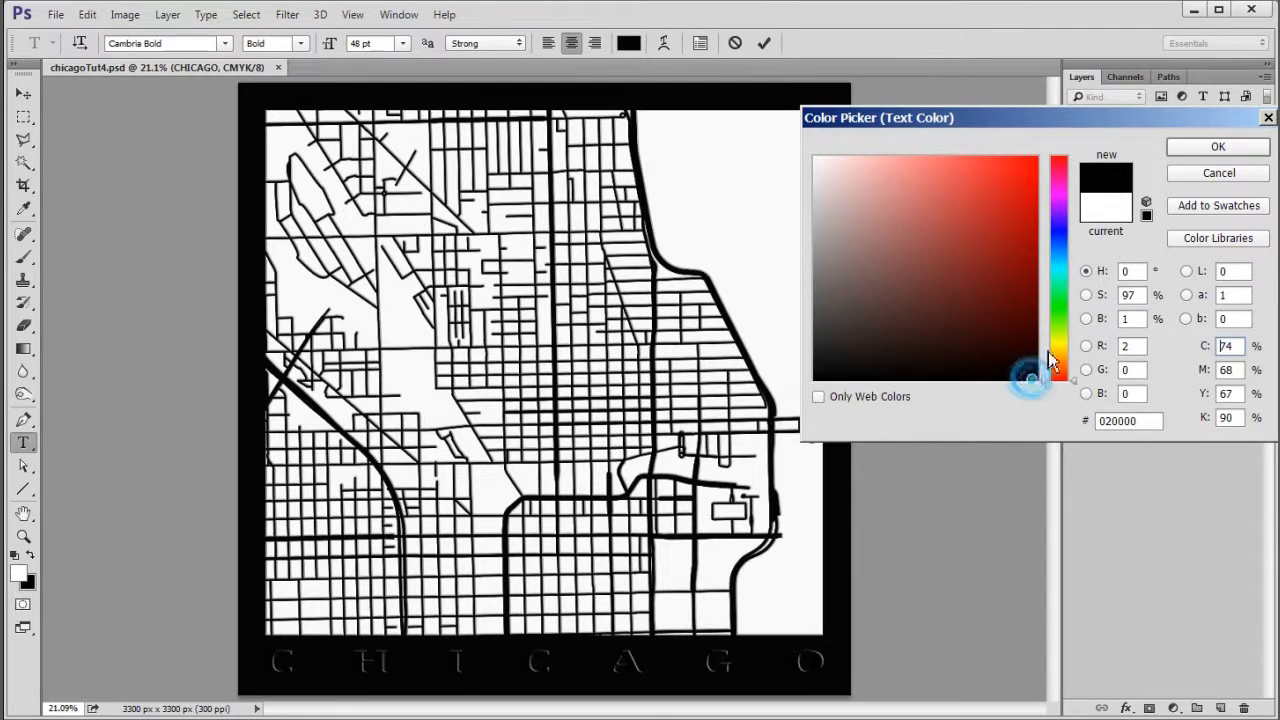
{"action": "left_click", "coordinate": [1220, 148]}
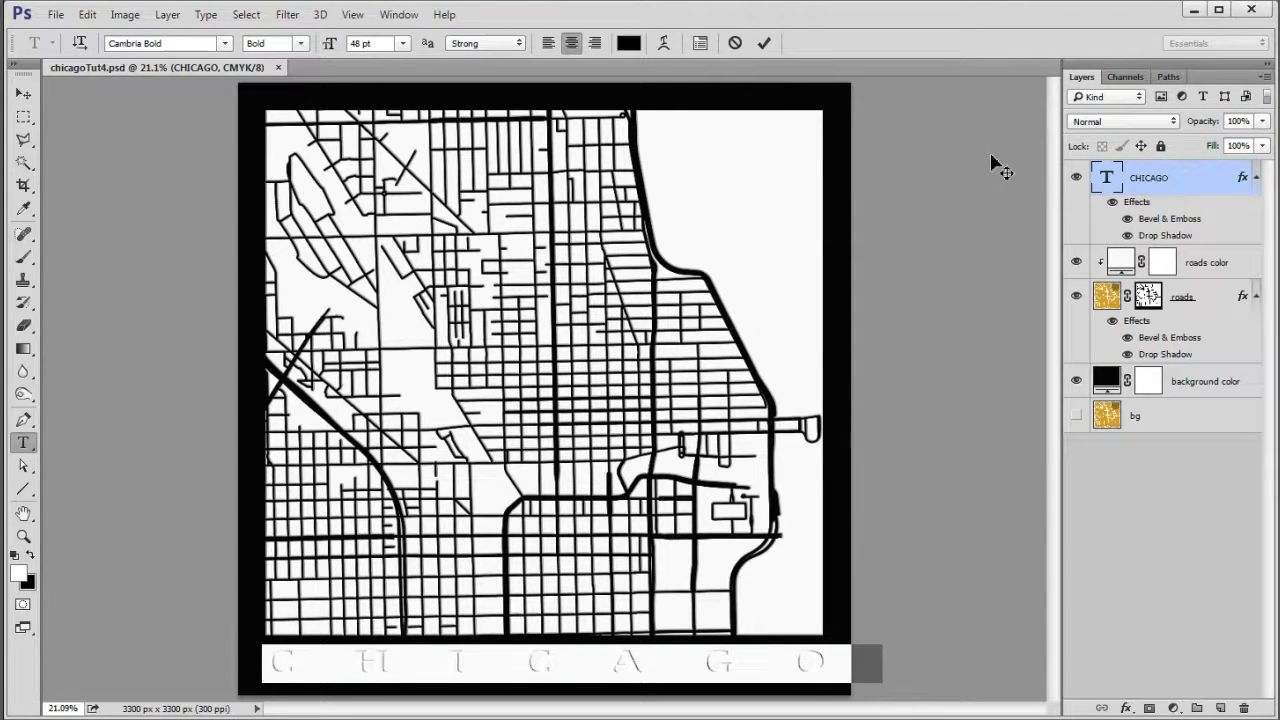
{"action": "left_click", "coordinate": [762, 42]}
{"action": "key", "text": "h"}
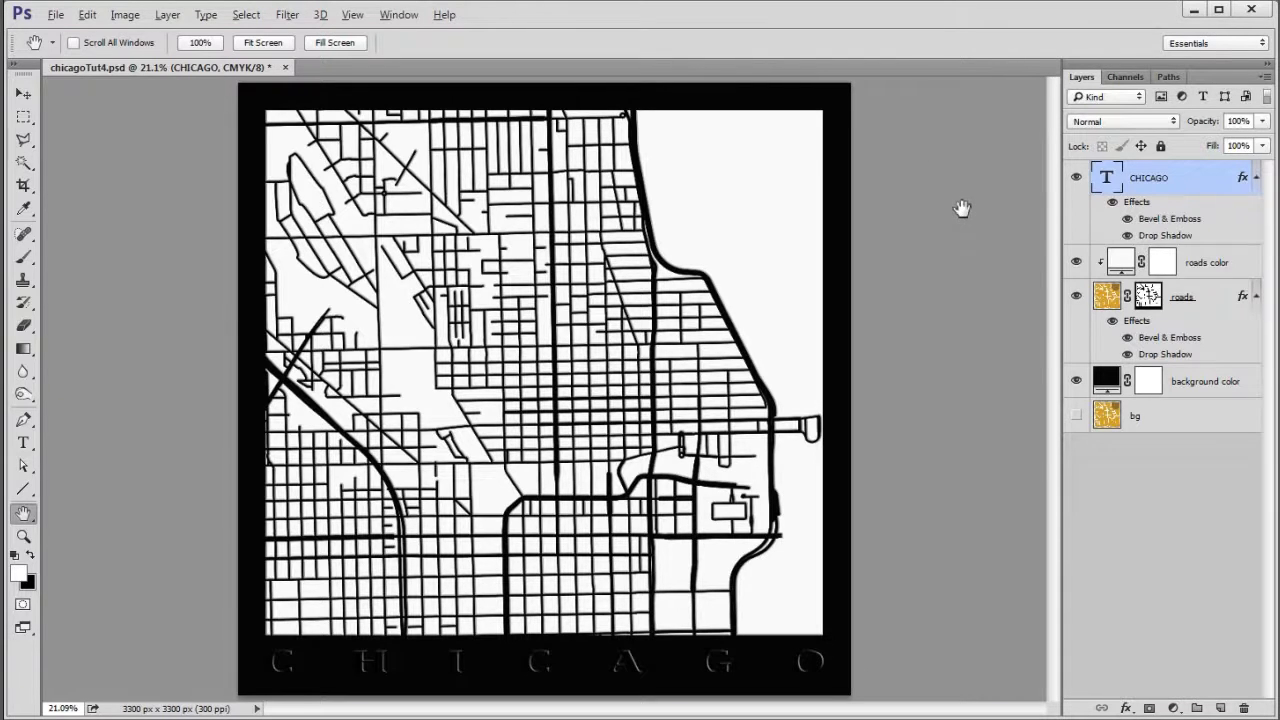
- Change the roads color fill layer to black
{"action": "left_click", "coordinate": [1121, 265]}
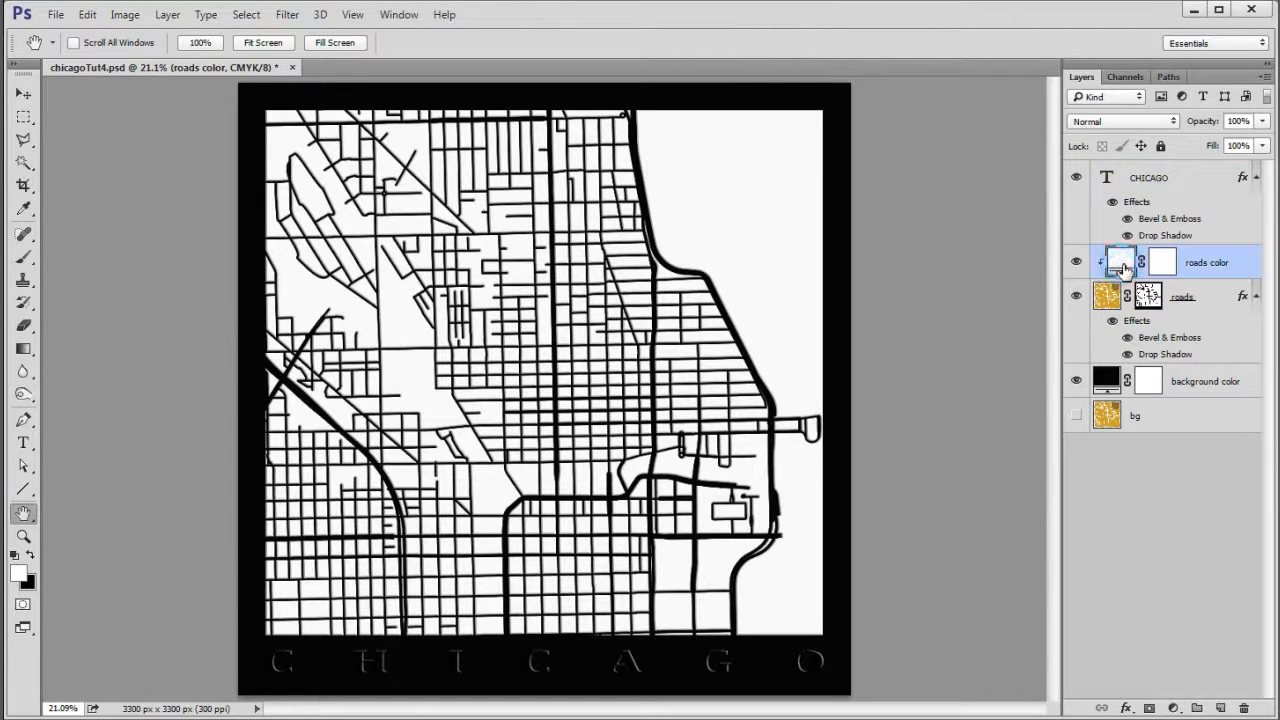
{"action": "double_click", "coordinate": [1121, 265]}
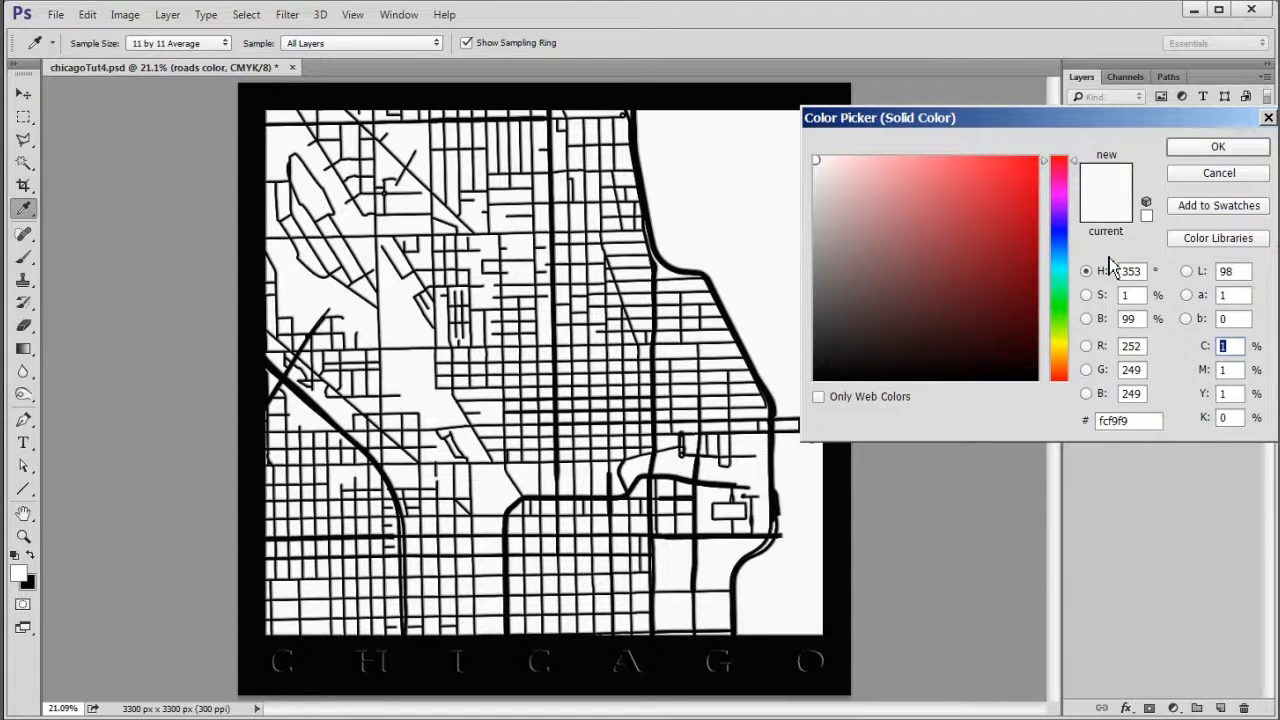
{"action": "left_click", "coordinate": [1036, 376]}
{"action": "left_click", "coordinate": [1218, 148]}
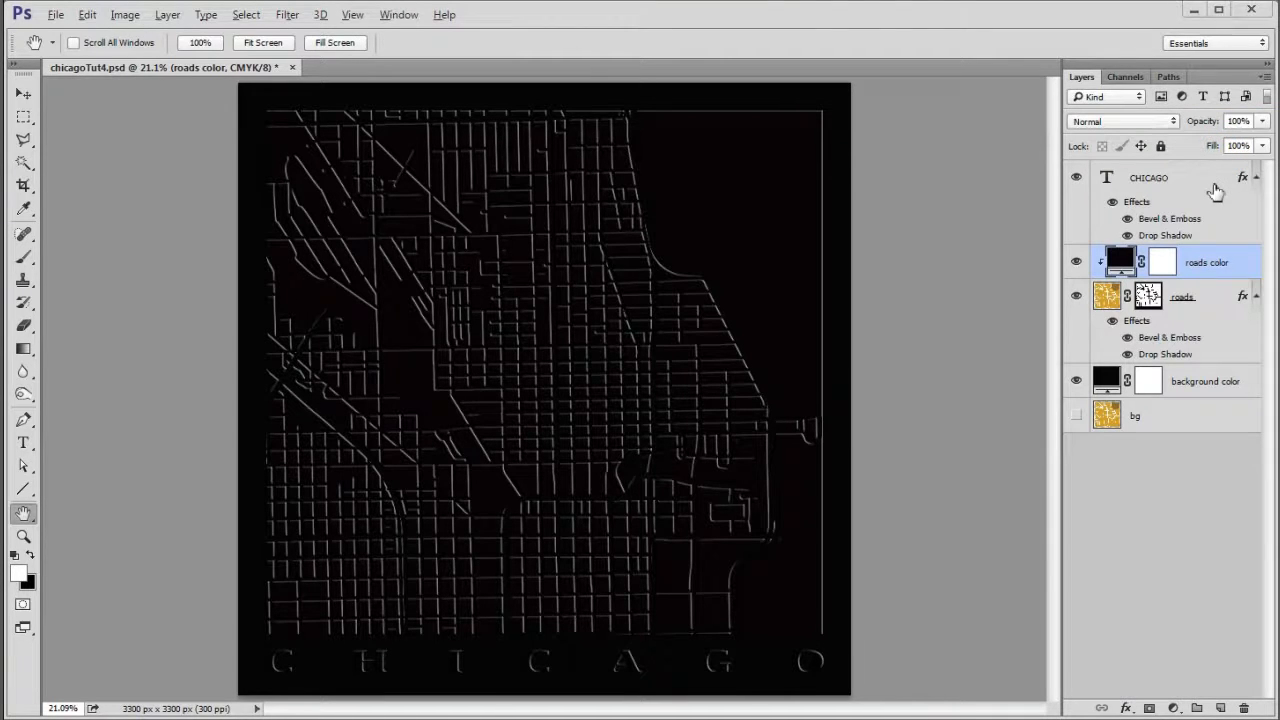
- Change the background color fill layer to off-white #fcf9f9
{"action": "left_click", "coordinate": [1113, 380]}
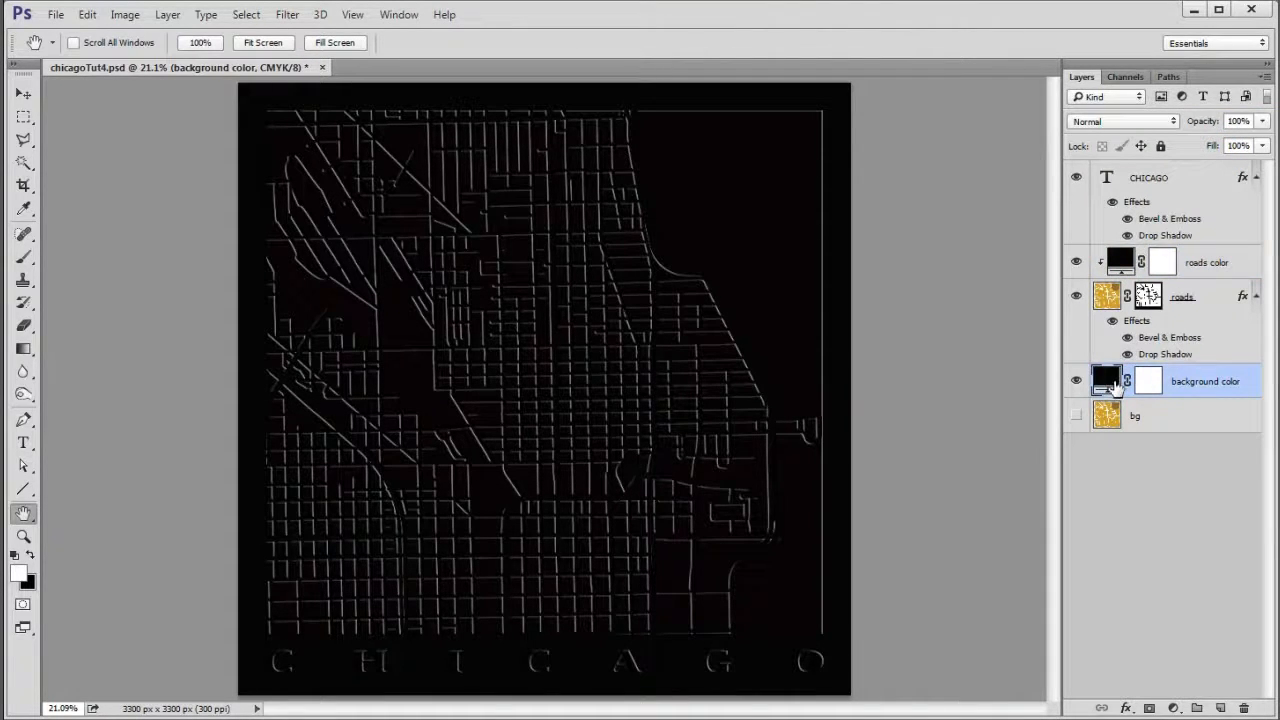
{"action": "double_click", "coordinate": [1113, 382]}
{"action": "left_click_drag", "start_coordinate": [830, 166], "coordinate": [816, 159]}
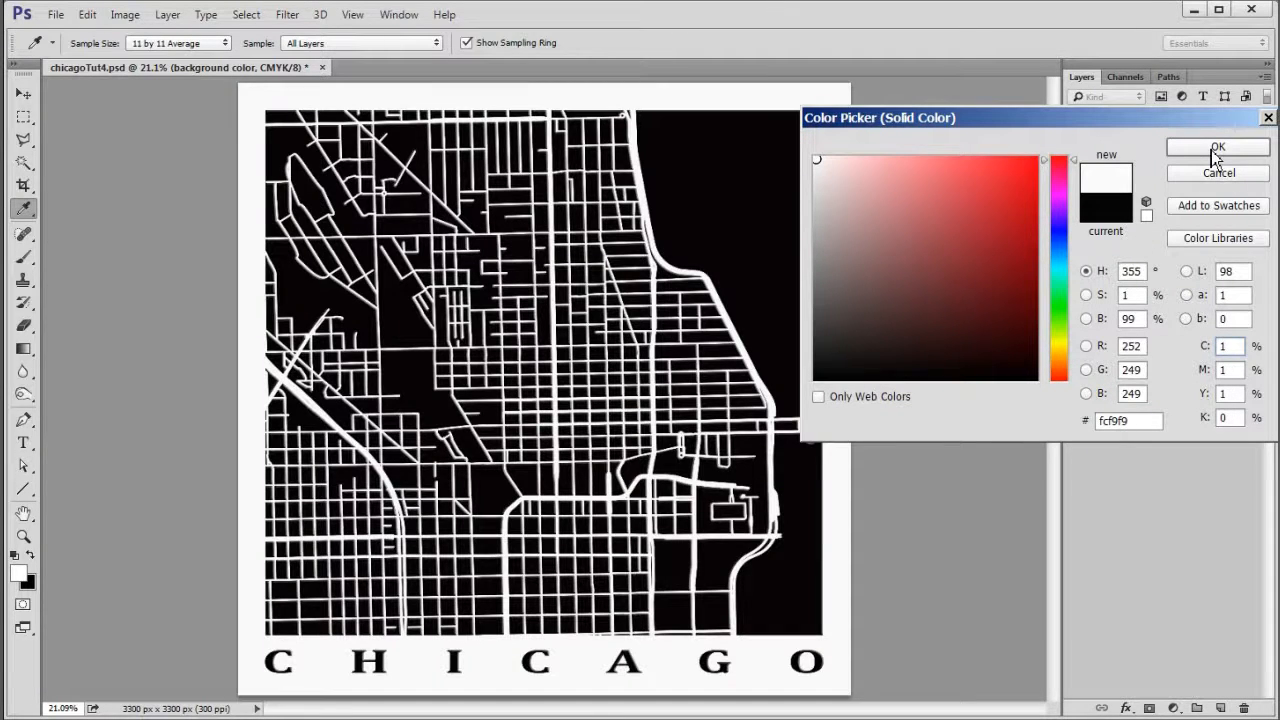
{"action": "left_click", "coordinate": [1216, 149]}
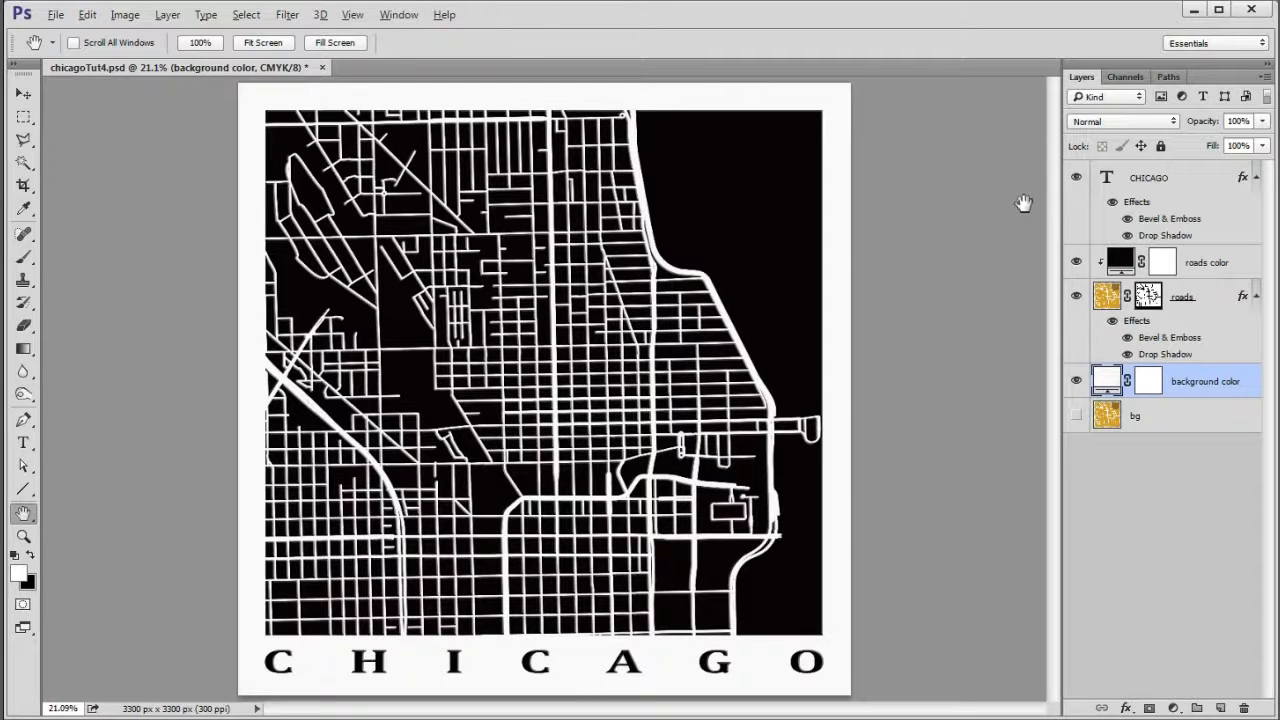
- Recolor the CHICAGO title text to gold #D2A017 and commit the edit
{"action": "double_click", "coordinate": [1106, 178]}
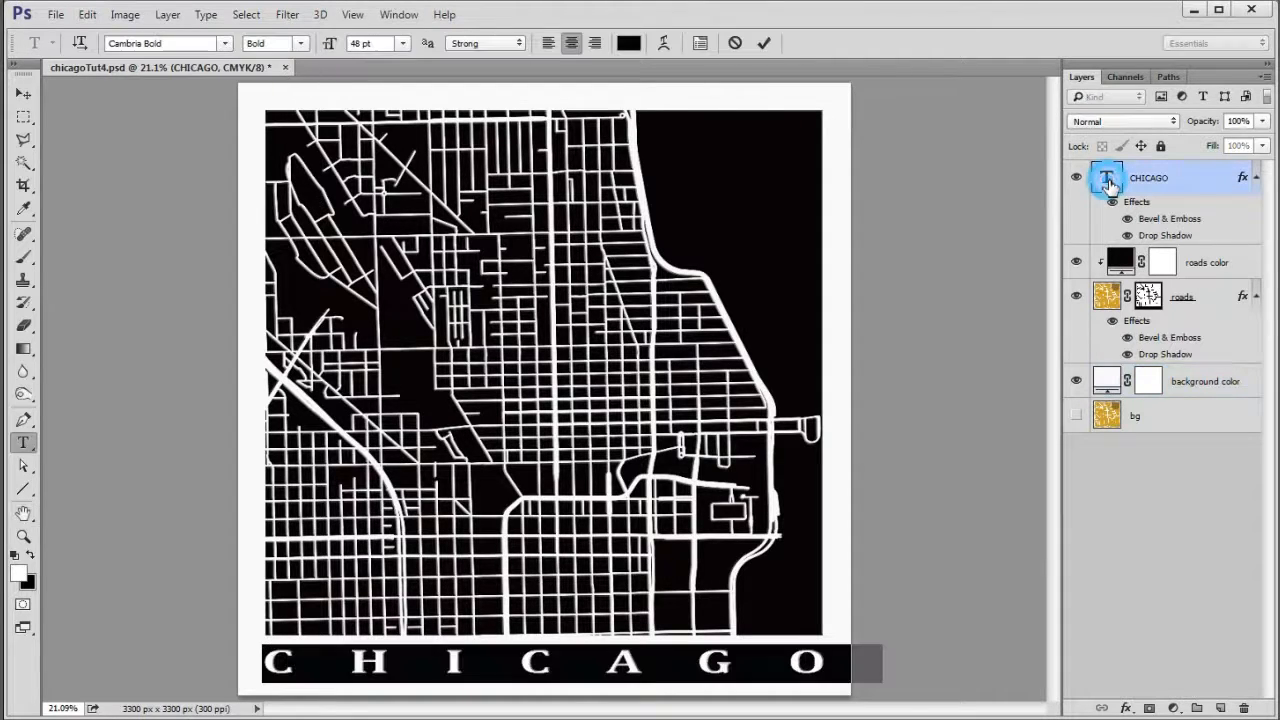
{"action": "left_click", "coordinate": [628, 43]}
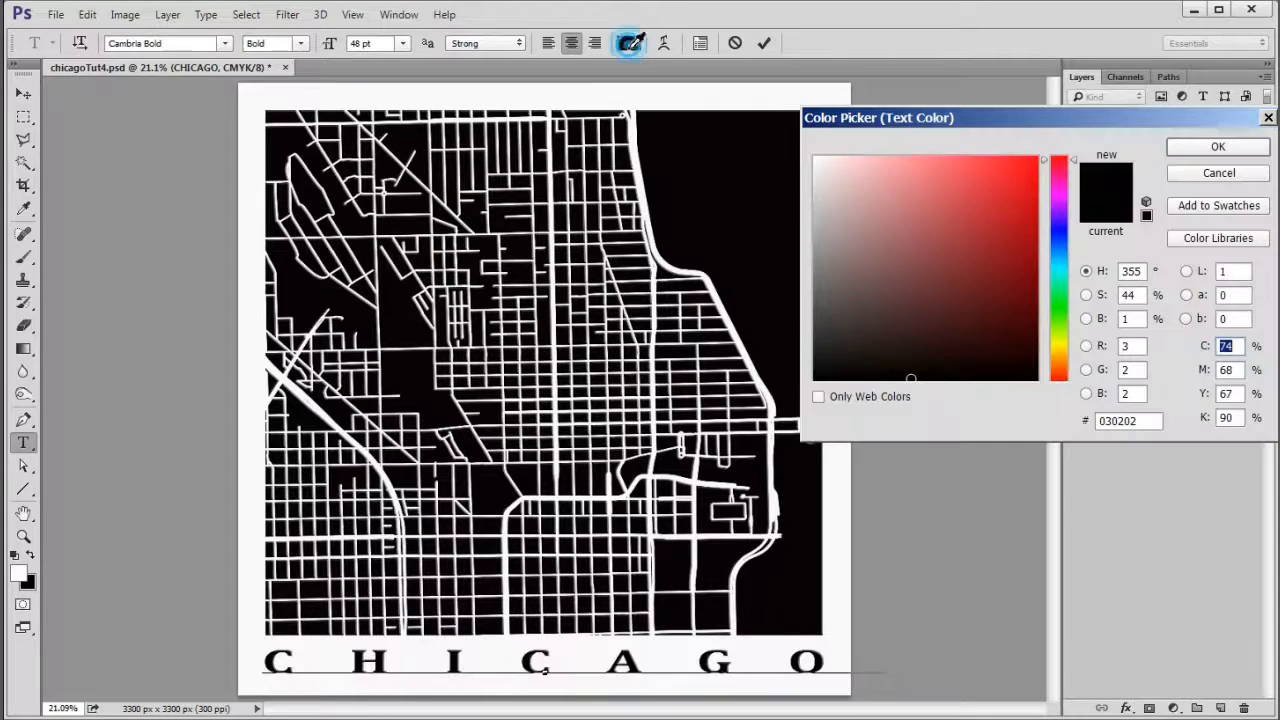
{"action": "type", "text": "D2A017"}
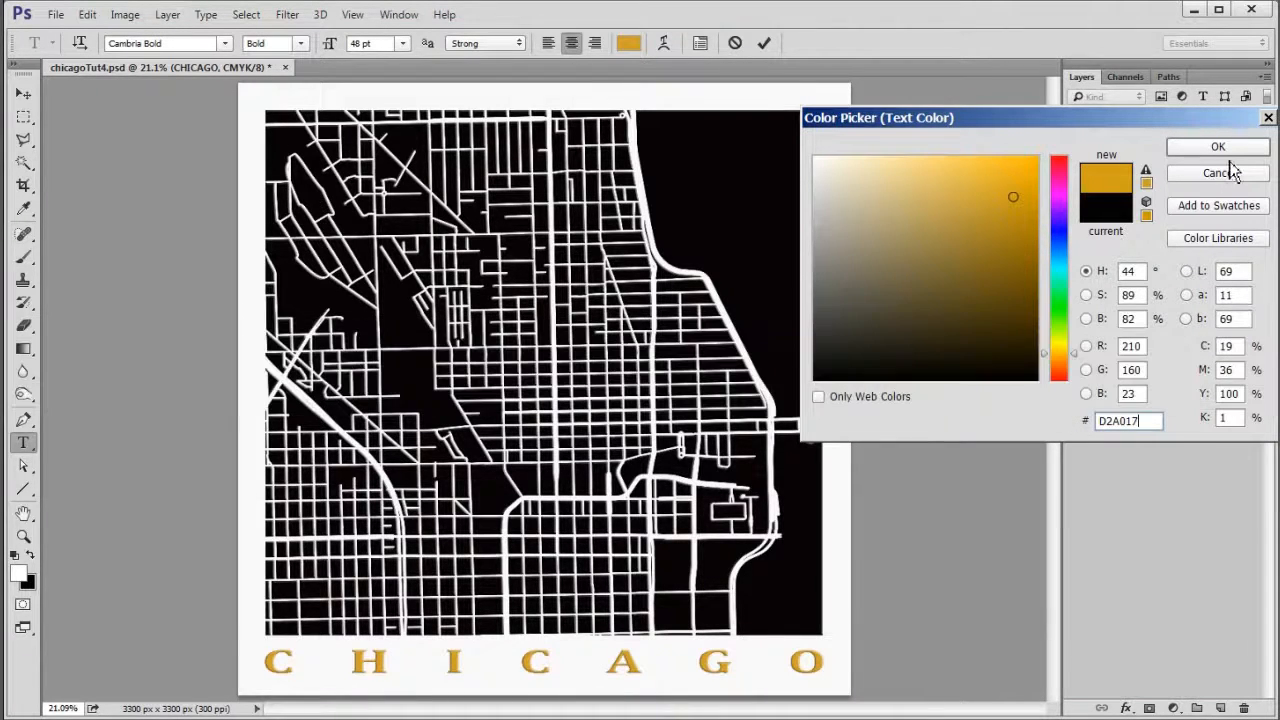
{"action": "left_click", "coordinate": [1222, 150]}
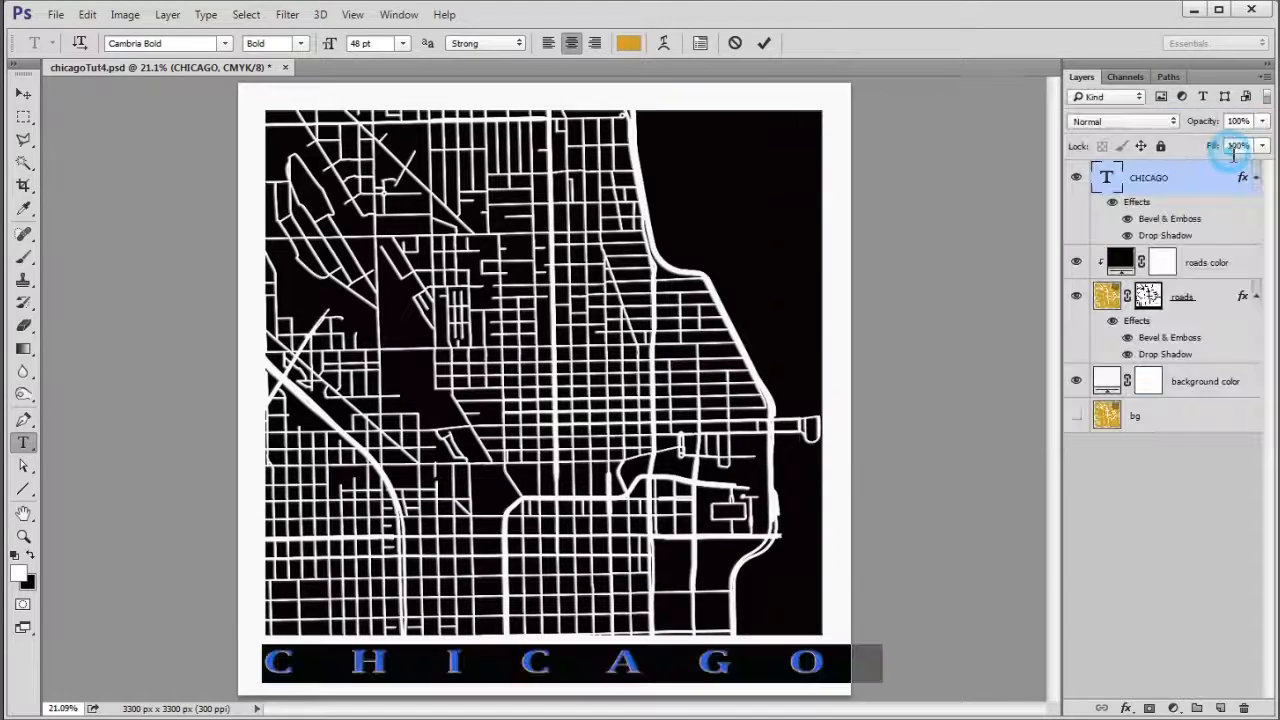
{"action": "left_click", "coordinate": [764, 43]}
{"action": "key", "text": "h"}
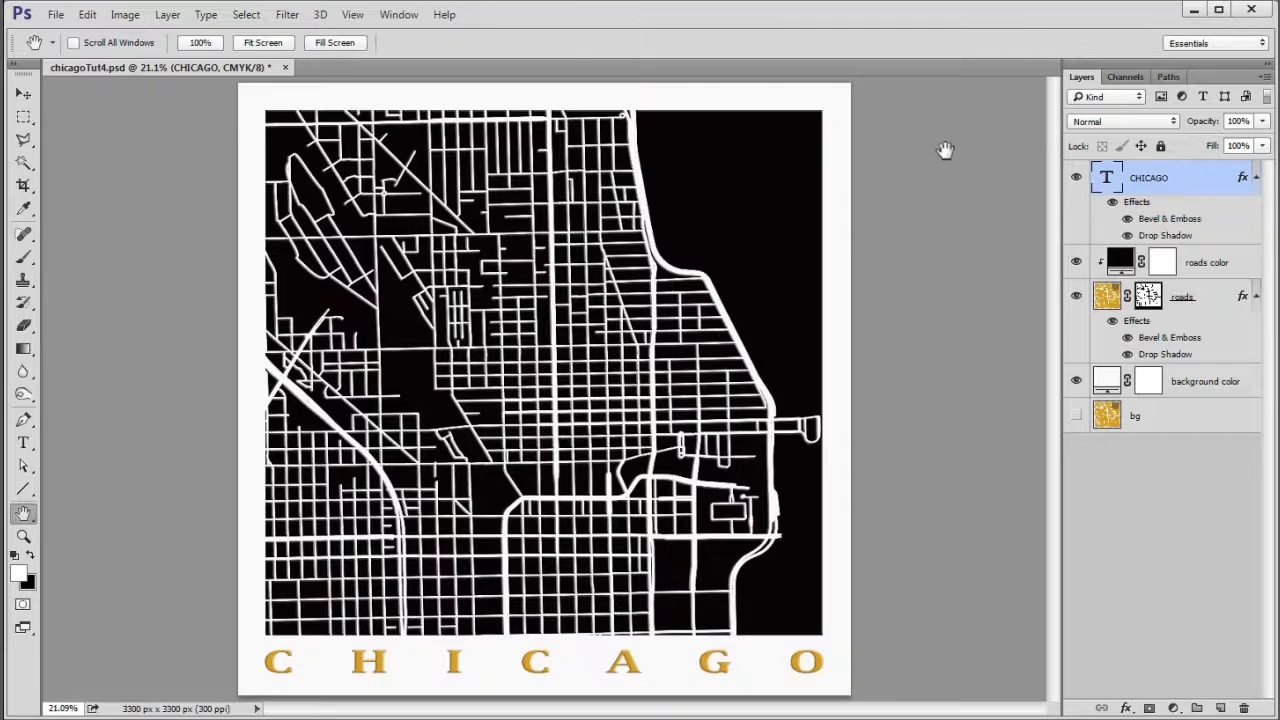
- Hide the roads color layer and set the background color fill to near-black #040001
{"action": "left_click", "coordinate": [1077, 262]}
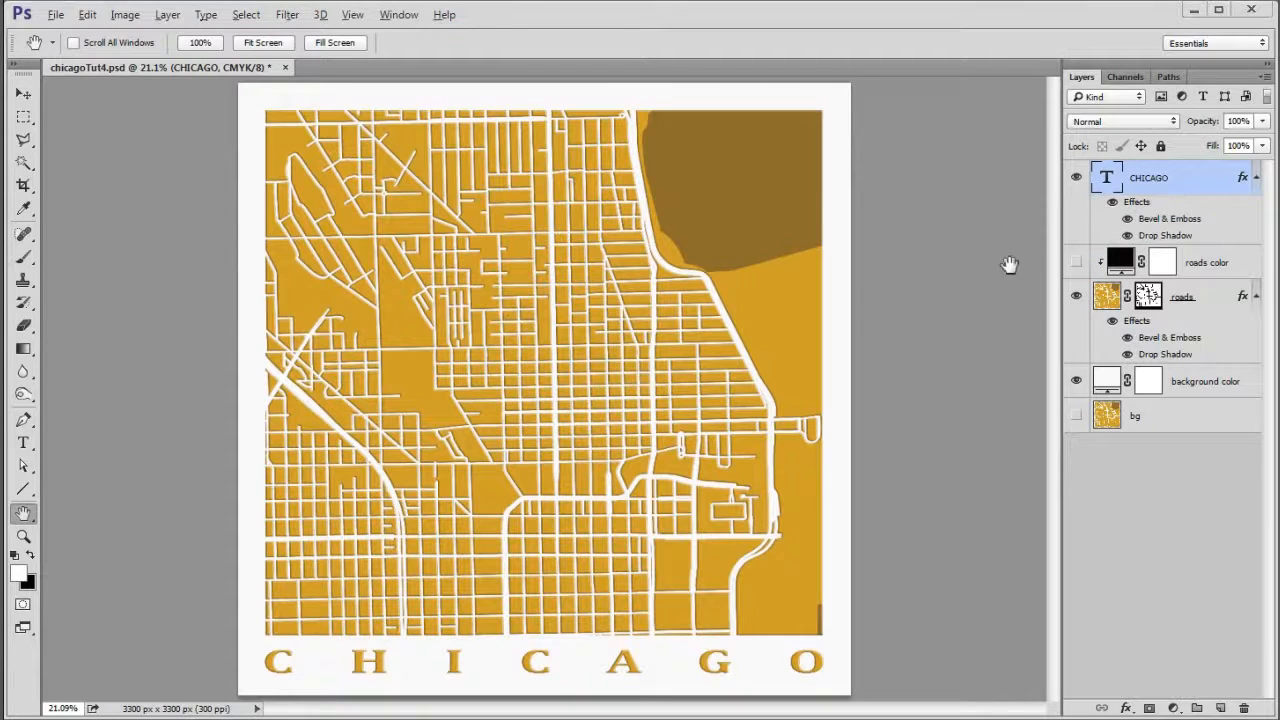
{"action": "double_click", "coordinate": [1106, 380]}
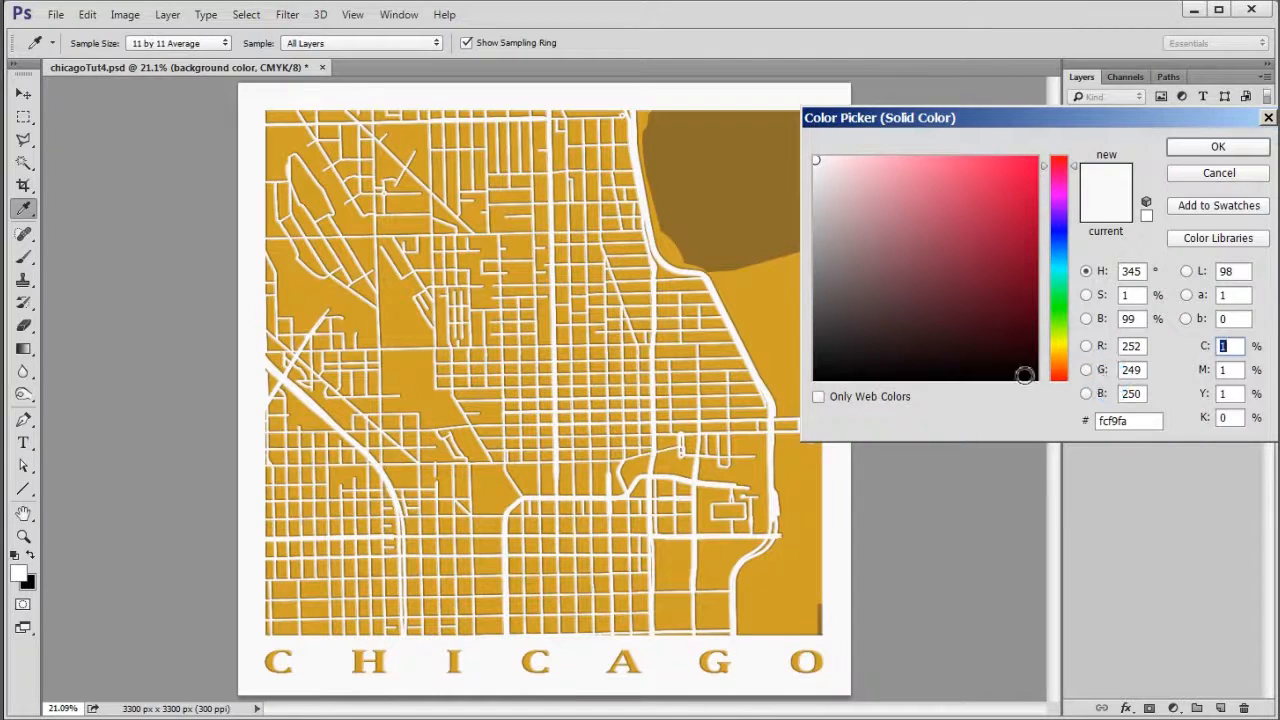
{"action": "left_click", "coordinate": [1033, 377]}
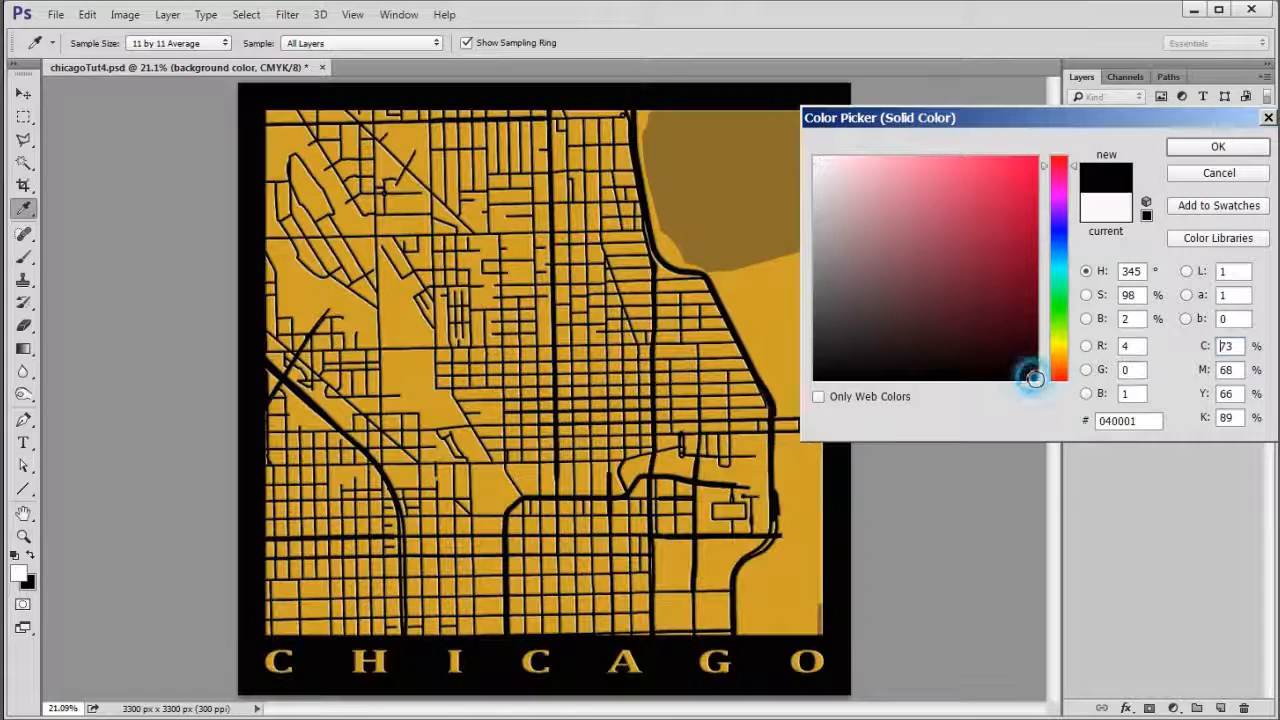
{"action": "left_click", "coordinate": [1212, 148]}
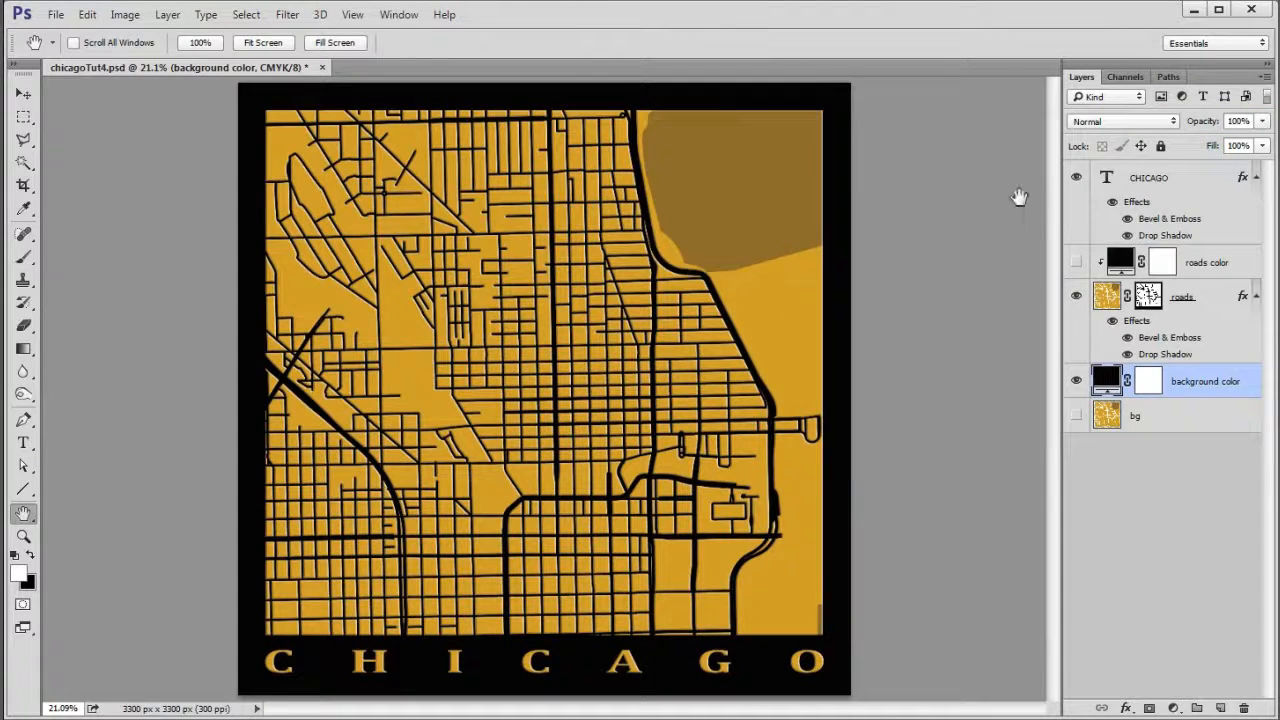